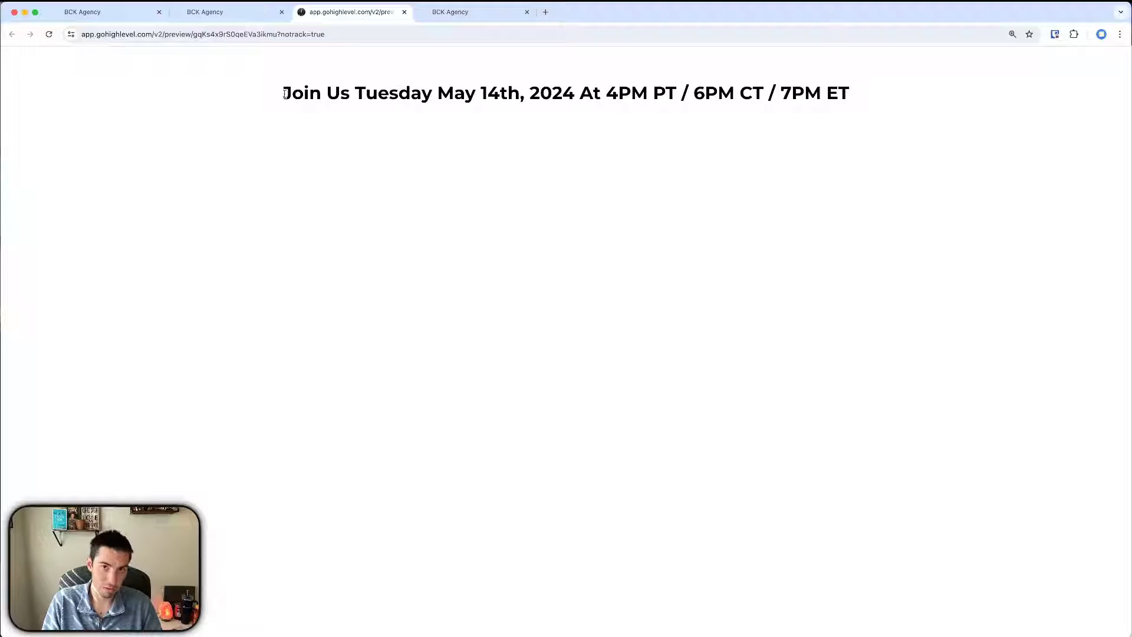
# Step: Examine the webinar date and times in the sub-headline of the previewed page
pyautogui.moveTo(284, 93); pyautogui.dragTo(770, 93)
pyautogui.tripleClick(841, 93)
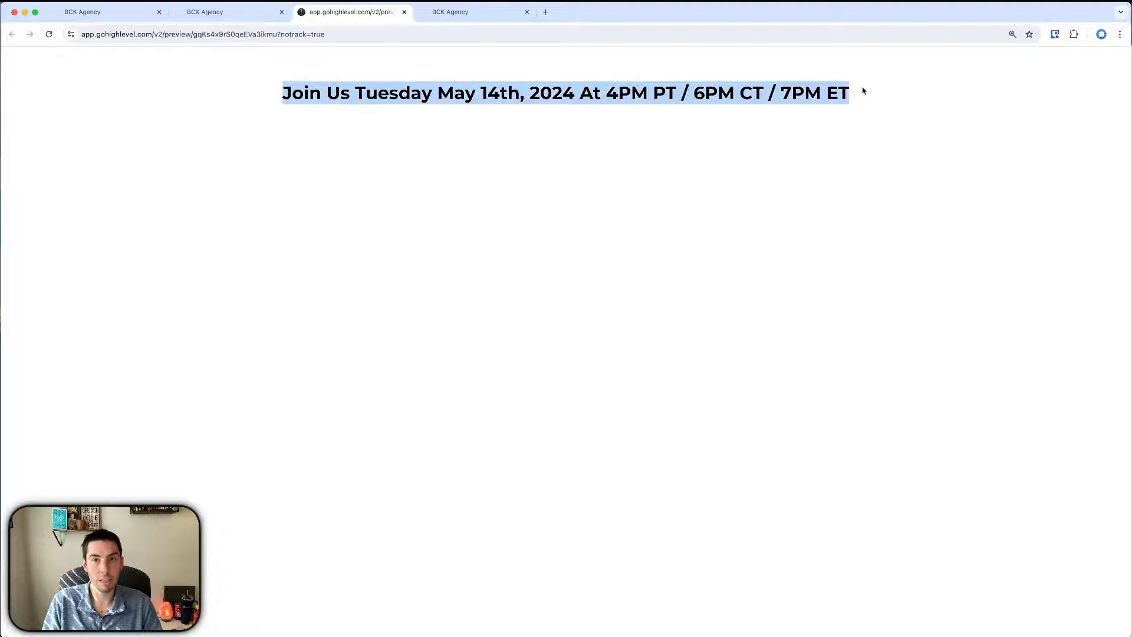
pyautogui.click(575, 125)
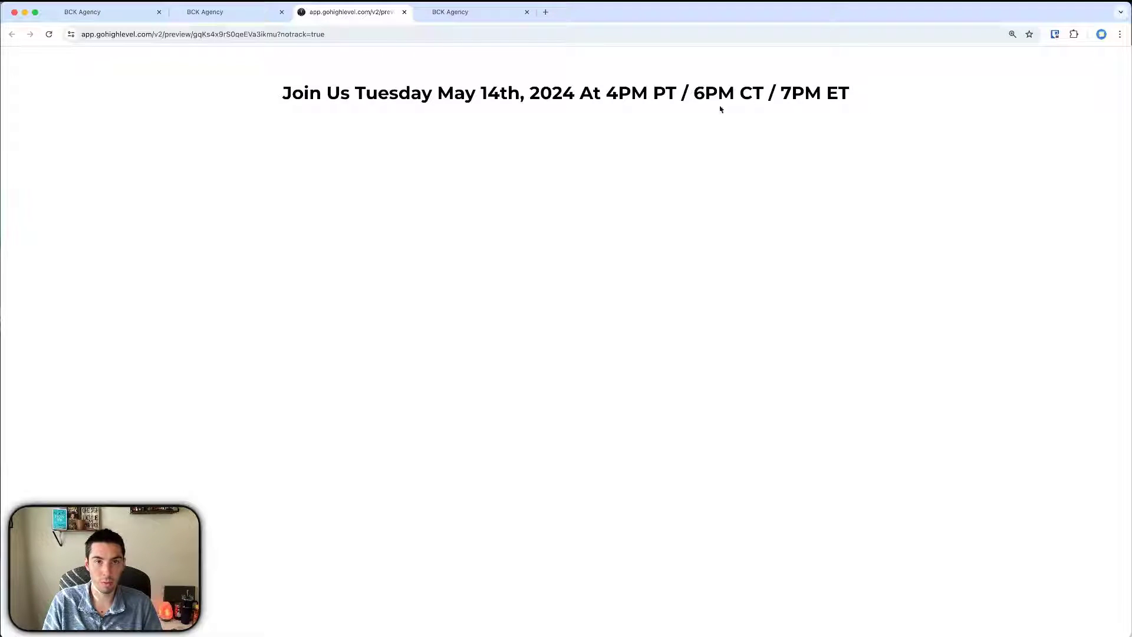
pyautogui.moveTo(438, 94); pyautogui.dragTo(570, 92)
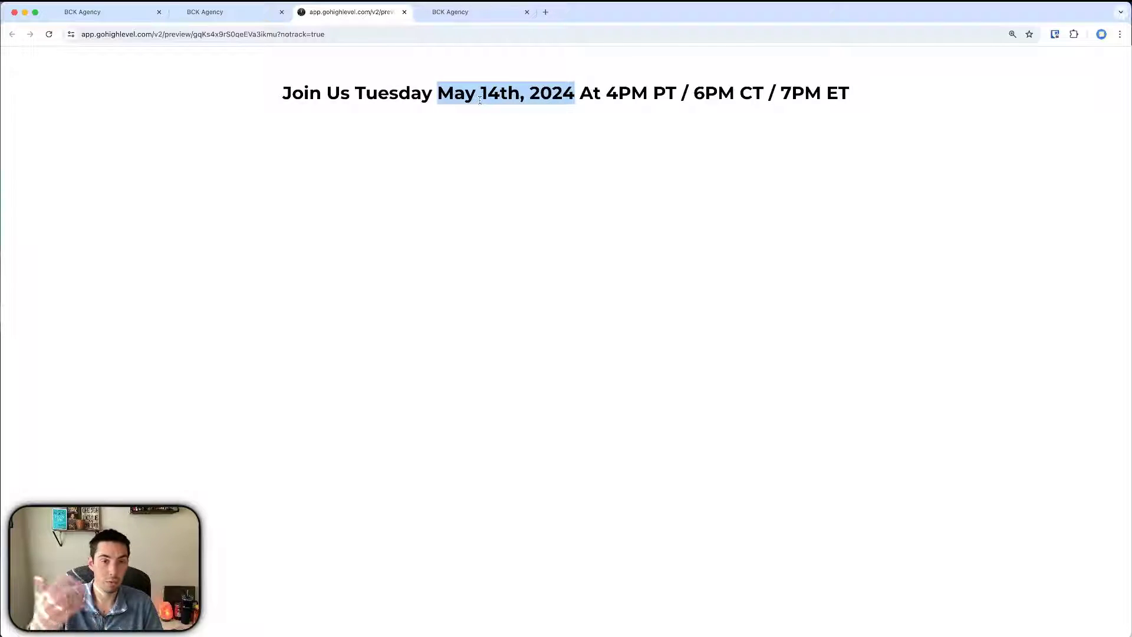
pyautogui.click(514, 137)
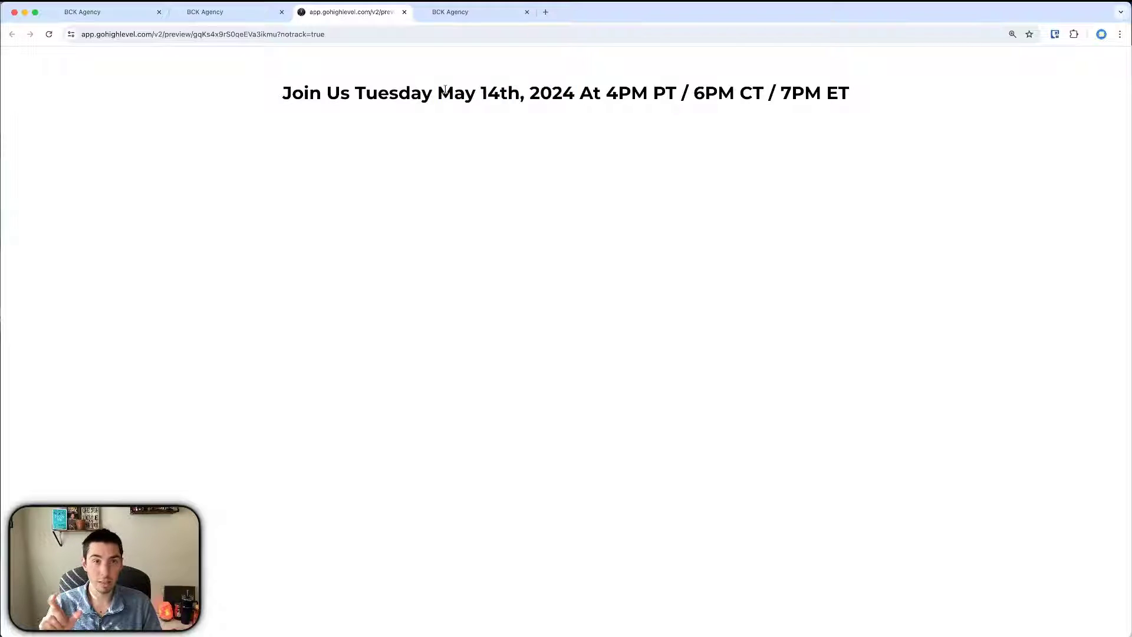
# Step: Check the sub-headline's date placeholder in the page builder, and view the Commercial Webinar Date entry in Custom Values
pyautogui.click(463, 12)
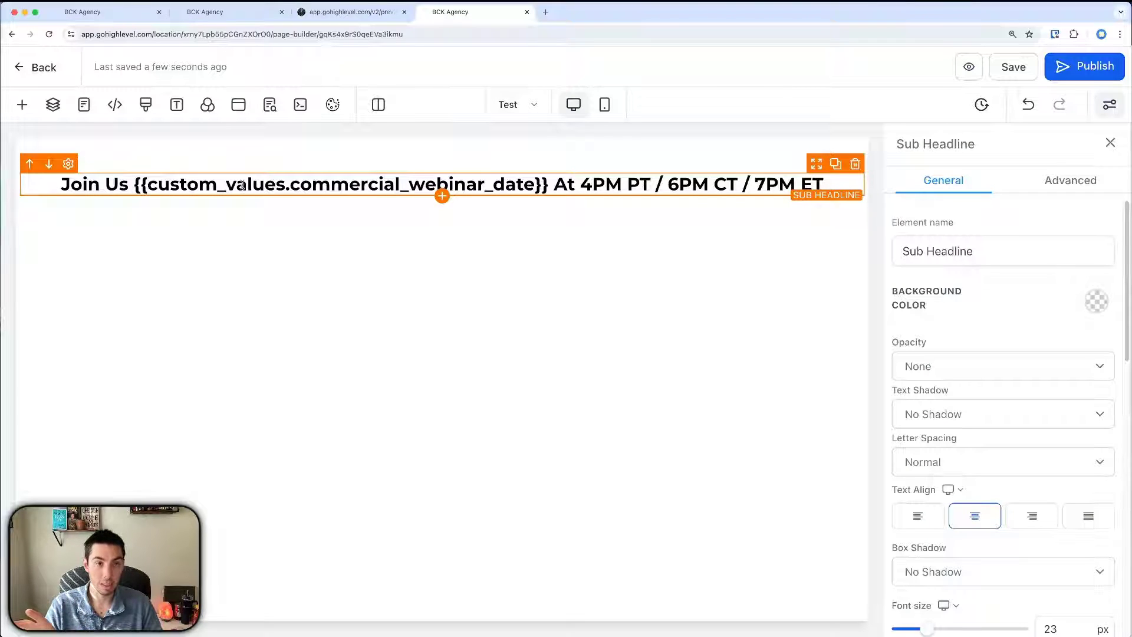
pyautogui.press('super+1')
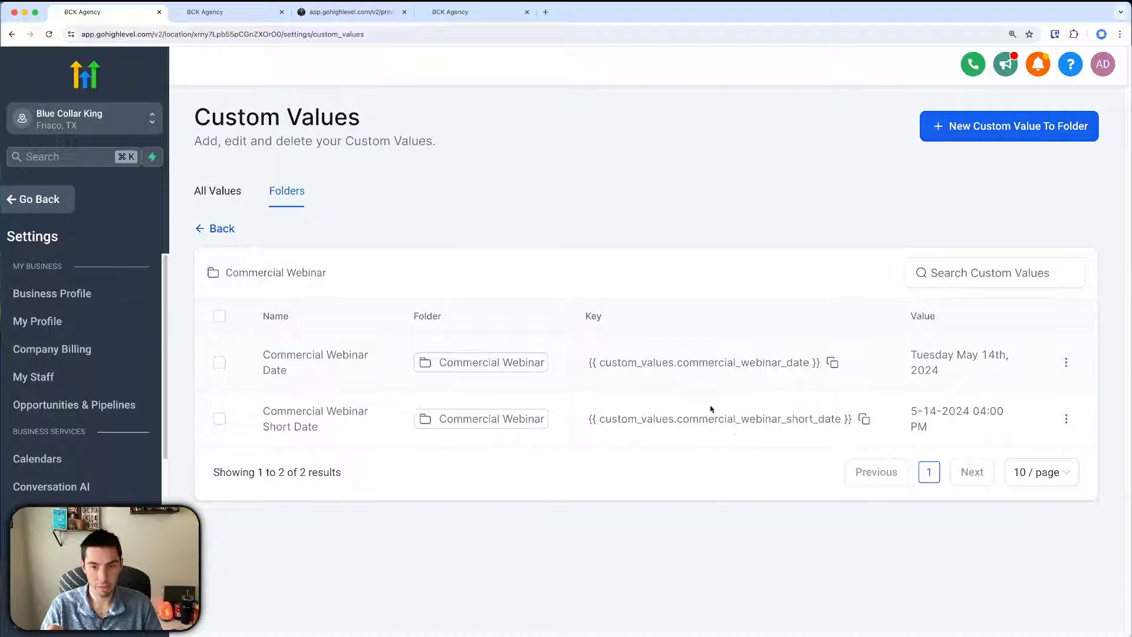
pyautogui.moveTo(910, 353); pyautogui.dragTo(950, 378)
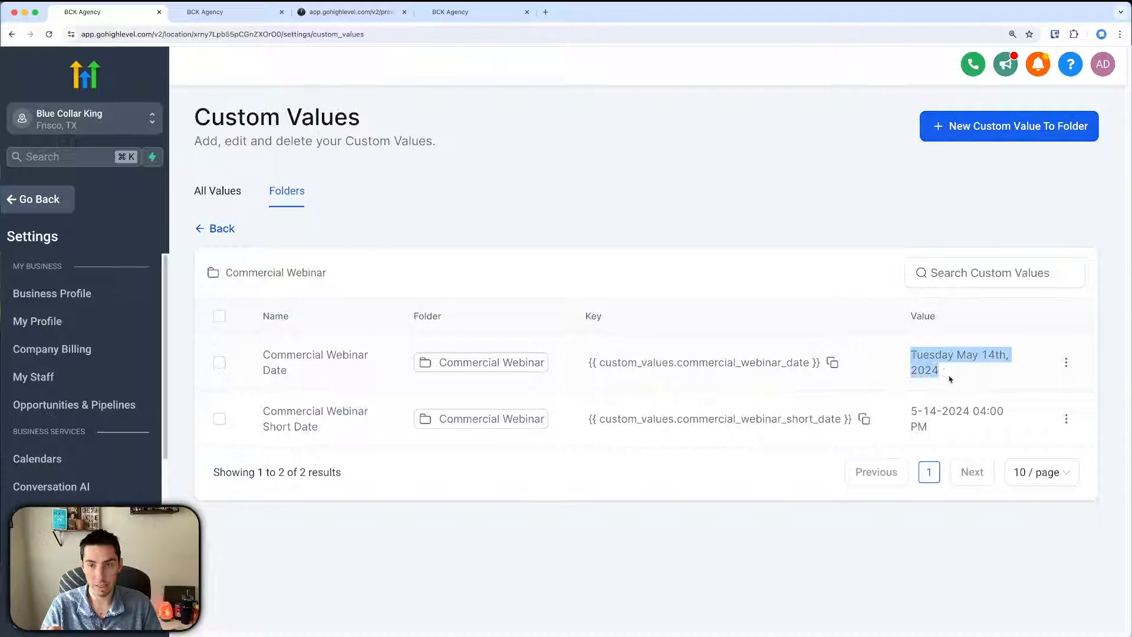
pyautogui.click(912, 410)
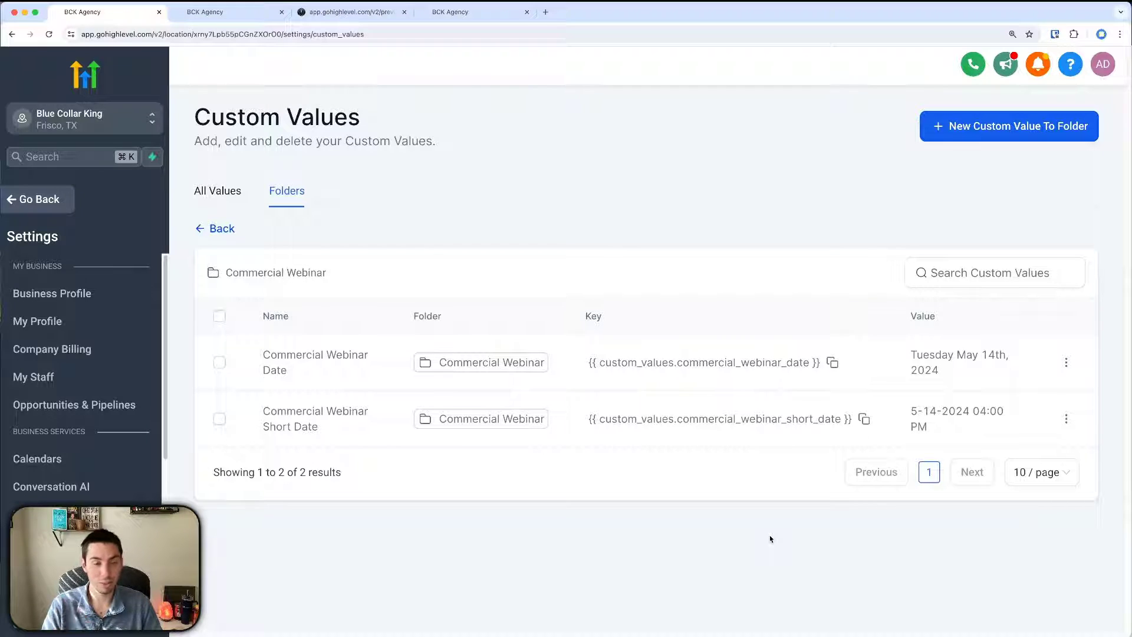
# Step: Compare the Commercial Webinar Date custom value with its placeholder in the page builder and the headline in the preview
pyautogui.click(233, 11)
pyautogui.click(106, 12)
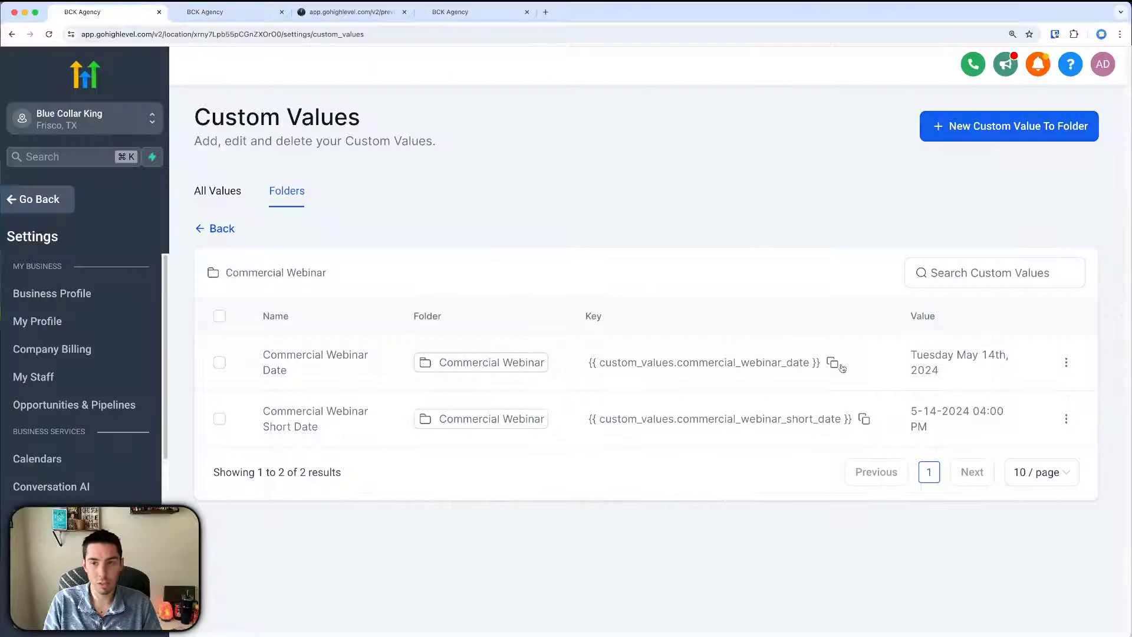
pyautogui.moveTo(910, 355); pyautogui.dragTo(959, 379)
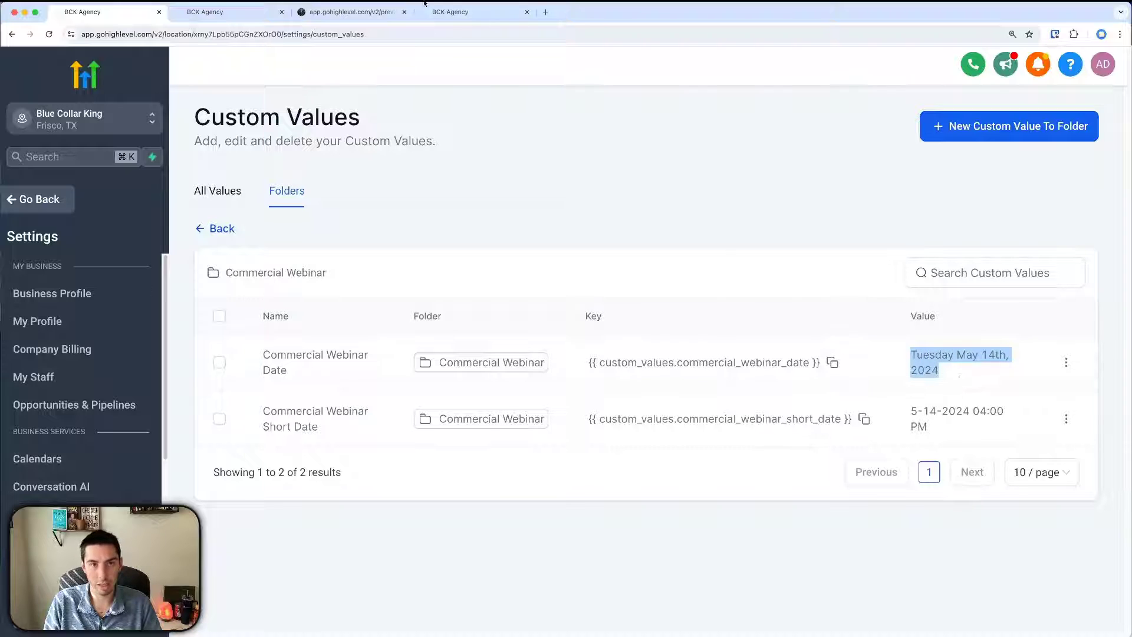
pyautogui.click(440, 11)
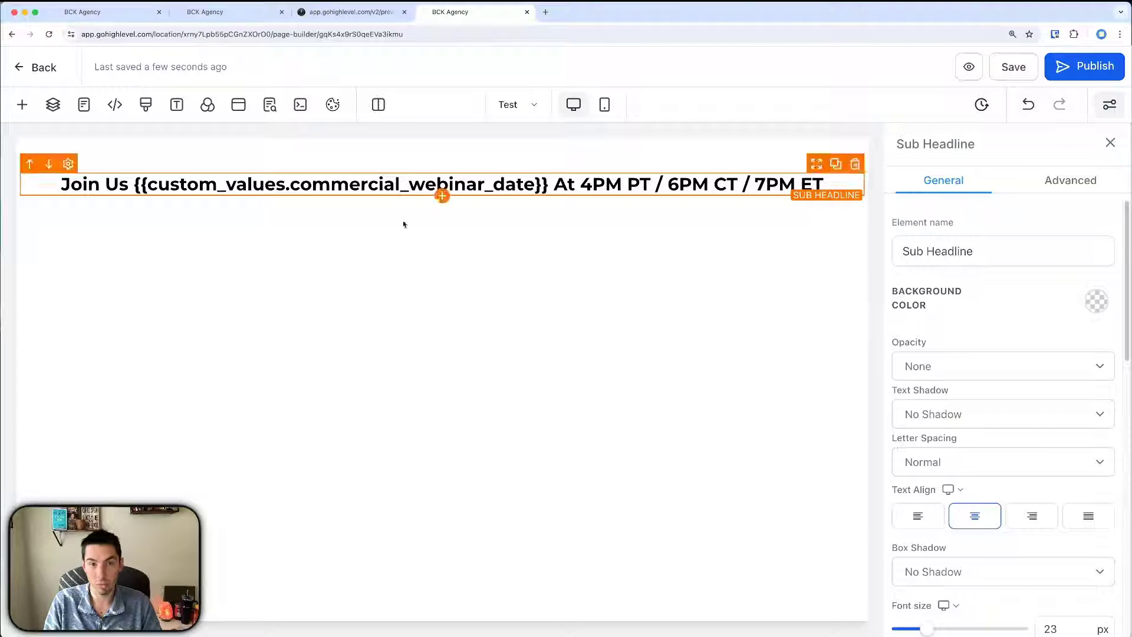
pyautogui.click(319, 16)
pyautogui.moveTo(351, 93); pyautogui.dragTo(719, 128)
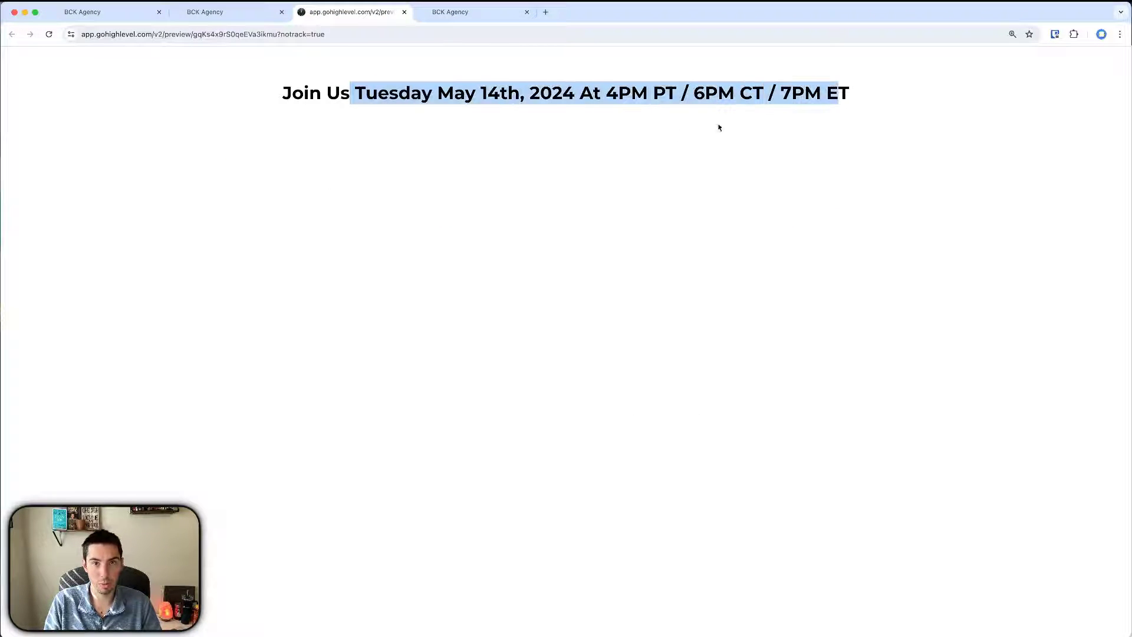
pyautogui.click(719, 127)
pyautogui.click(121, 13)
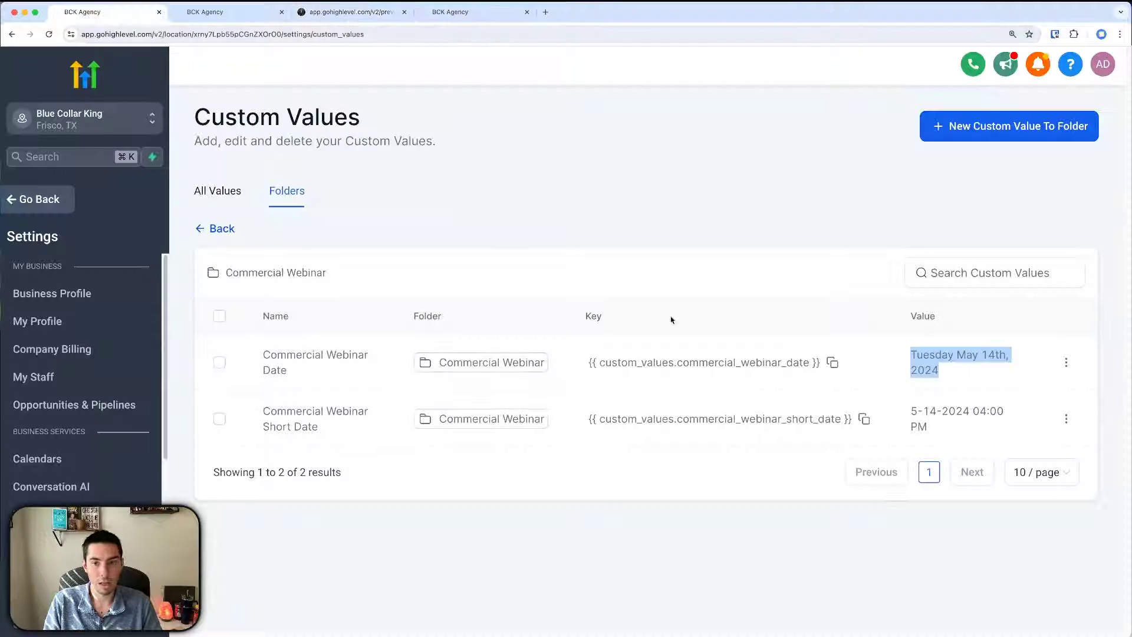
pyautogui.click(920, 420)
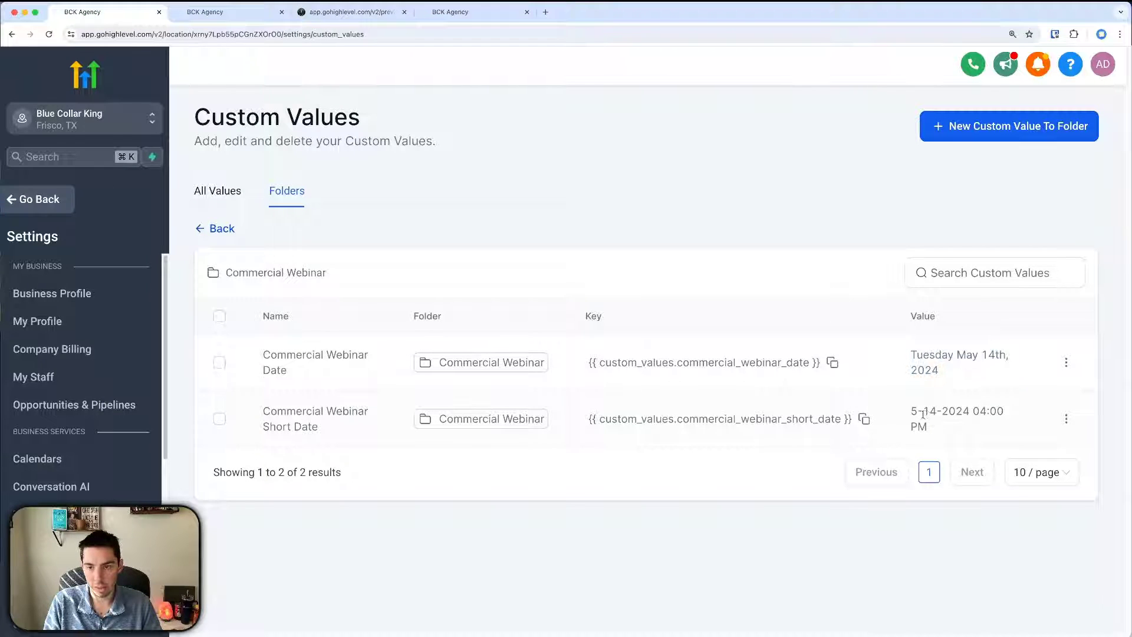
# Step: Open the Set Event Start Time action in the Commercial (10M+) Webinar Reminders V2 workflow
pyautogui.click(236, 17)
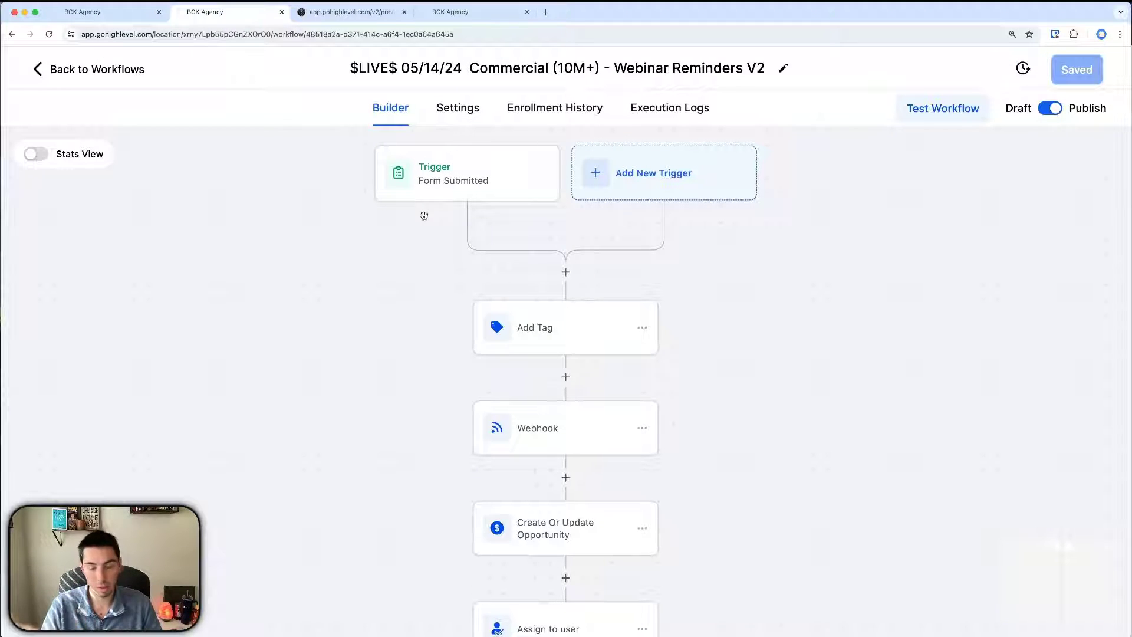
pyautogui.scroll(-2, 435, 269)
pyautogui.scroll(-10, 435, 270)
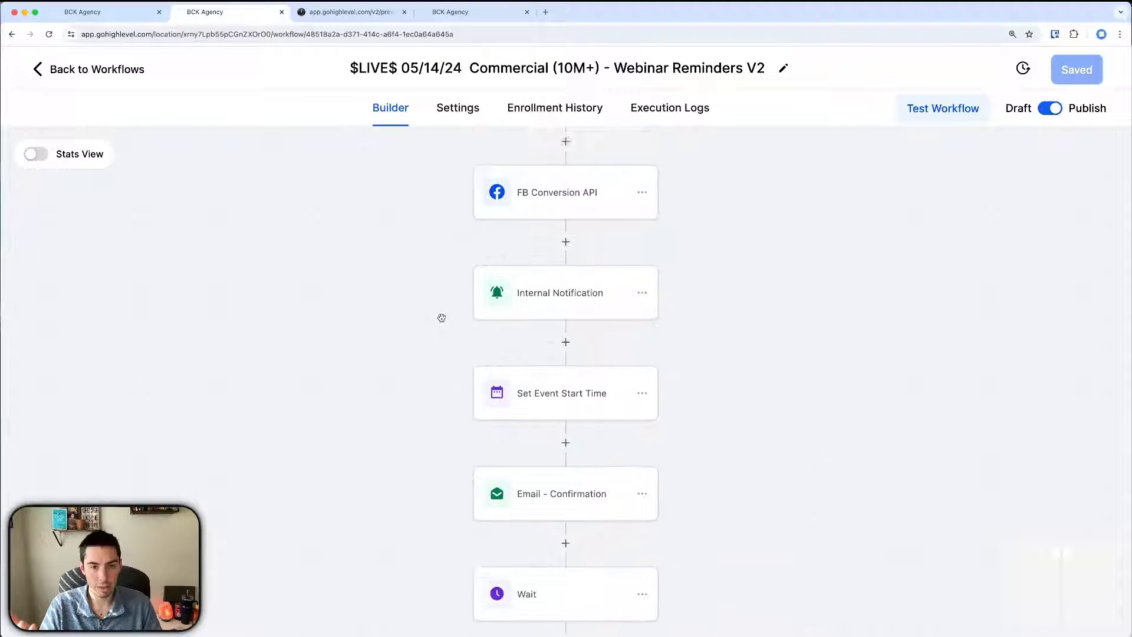
pyautogui.scroll(-1, 442, 318)
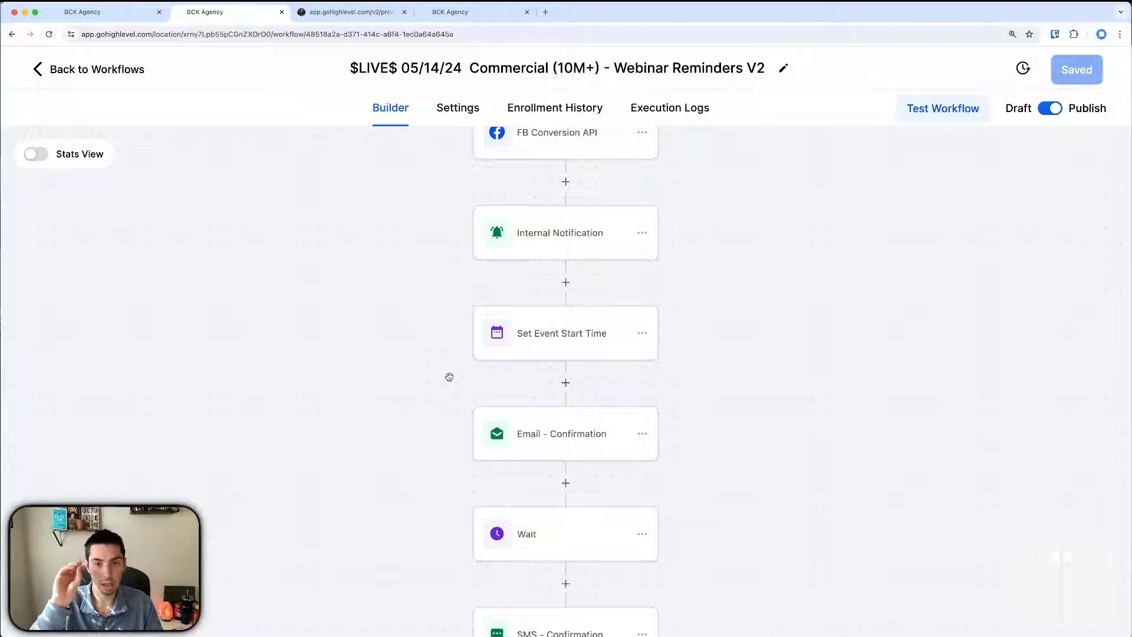
pyautogui.click(534, 346)
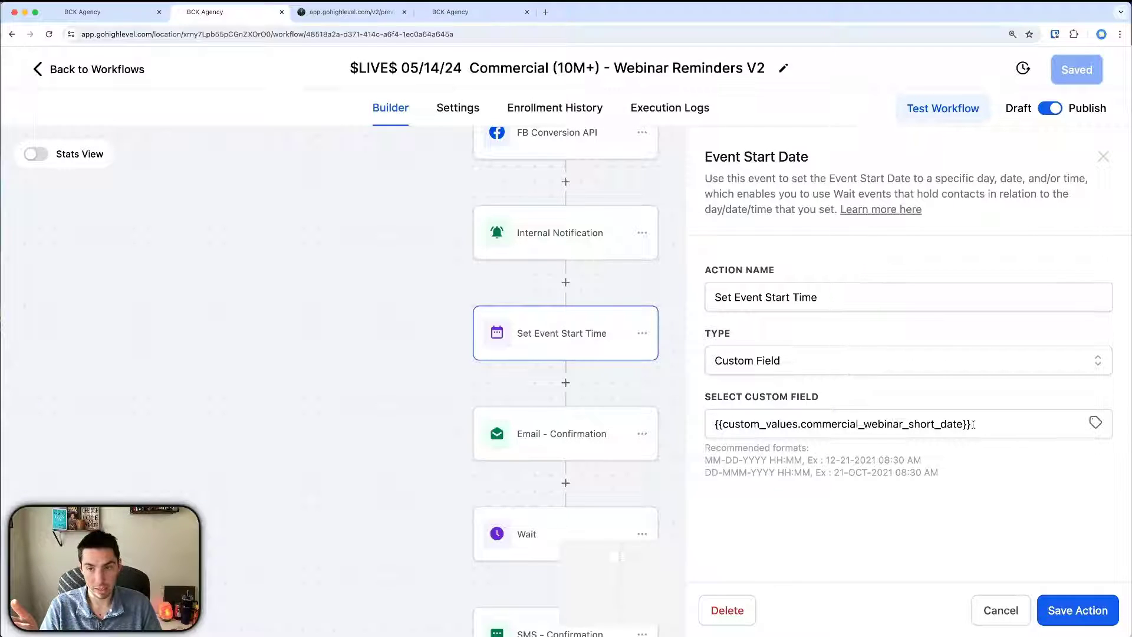
# Step: Check the Commercial Webinar Short Date custom value against the MM-DD-YYYY HH:MM format recommended in the event start action
pyautogui.click(112, 12)
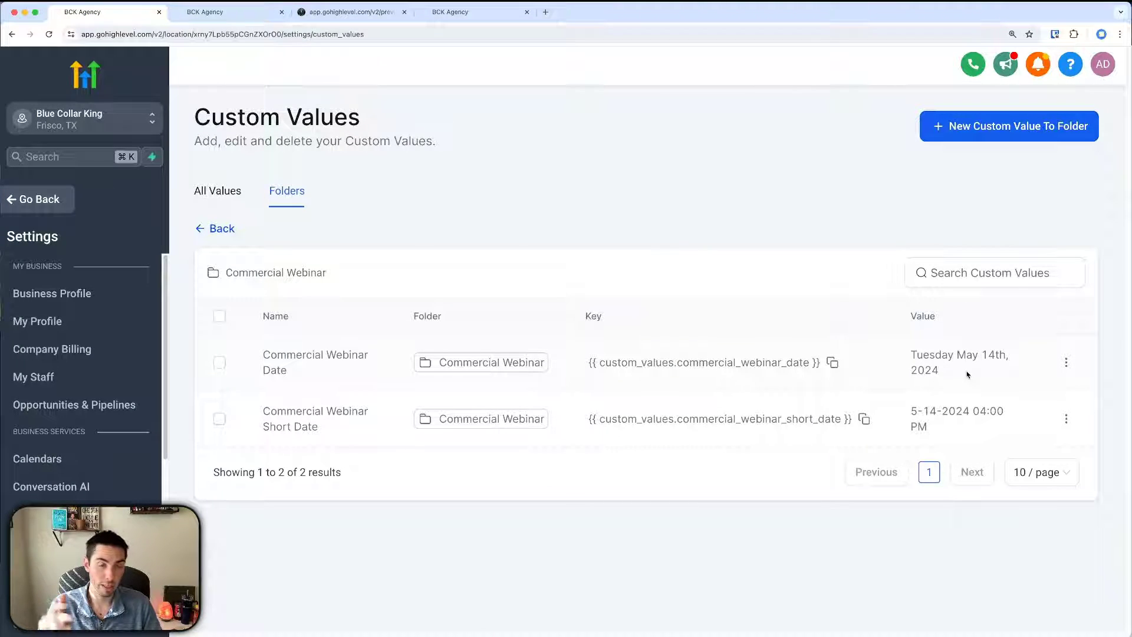
pyautogui.click(194, 12)
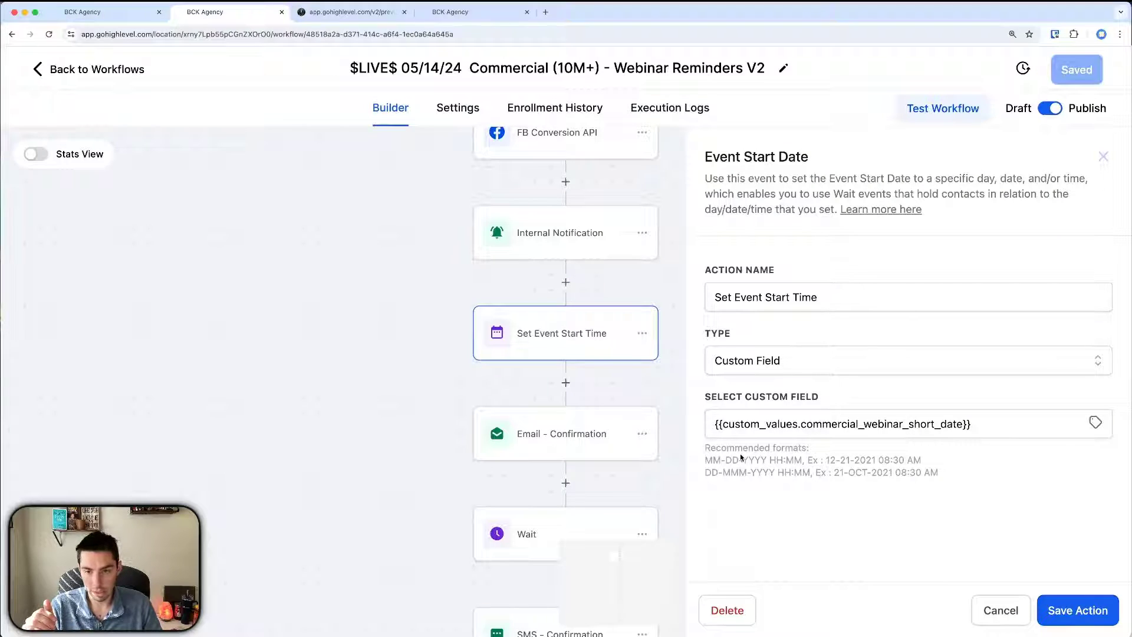
pyautogui.moveTo(827, 463); pyautogui.dragTo(921, 469)
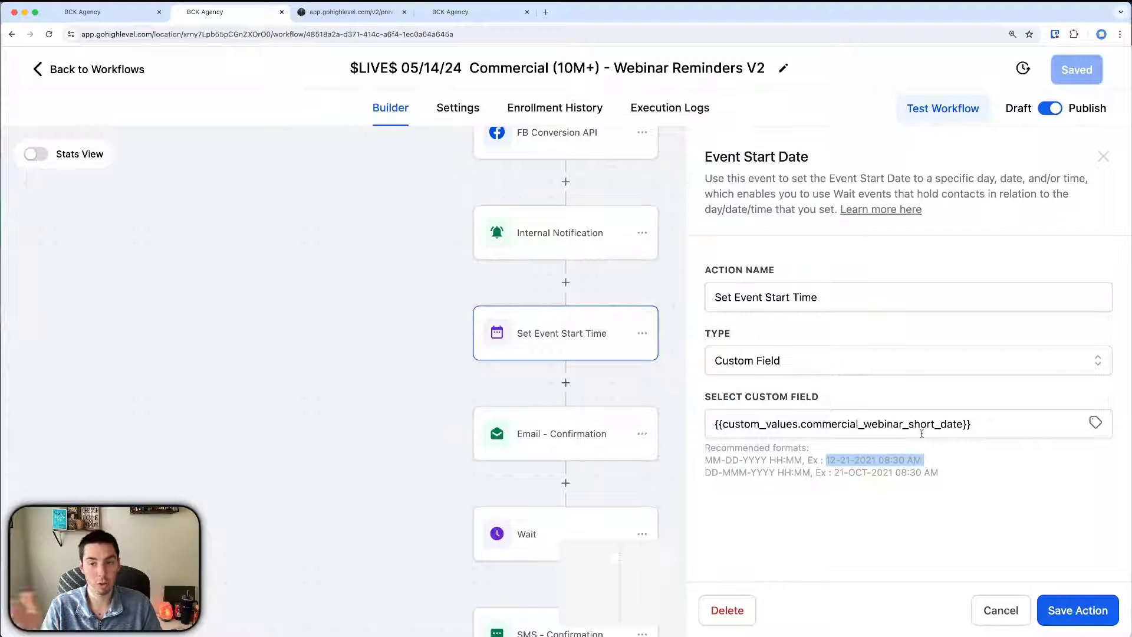
pyautogui.click(835, 460)
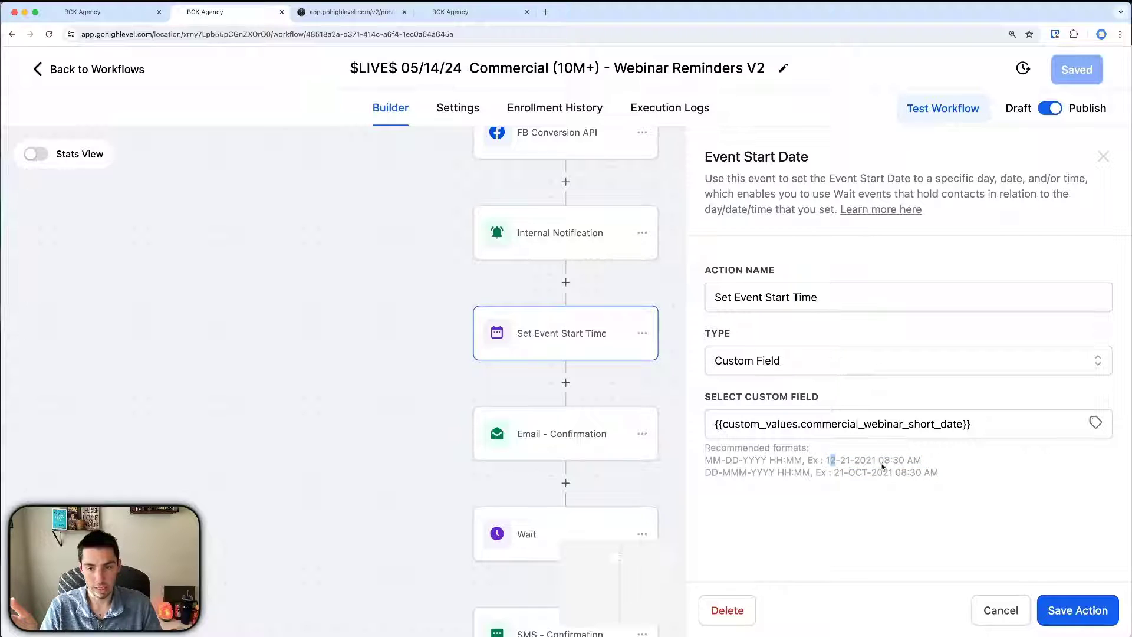
pyautogui.press('super+alt+Left')
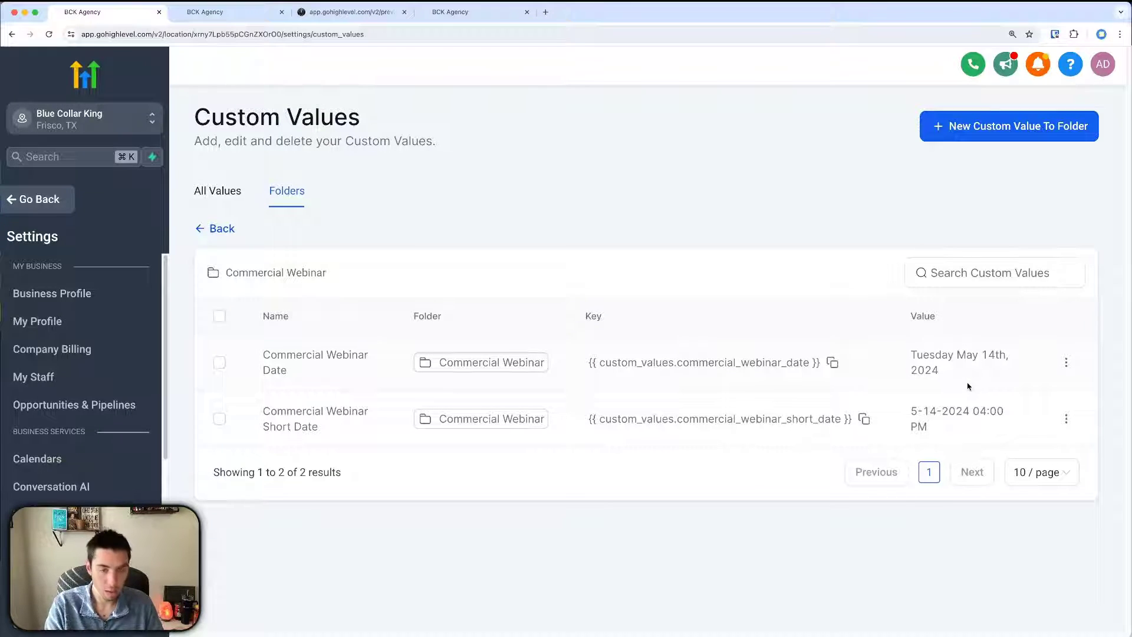
# Step: Switch to the Update scenario in Make, search the apps for "high" and review the modules offered by HighLevel LeadConnector
pyautogui.press('super+Tab')
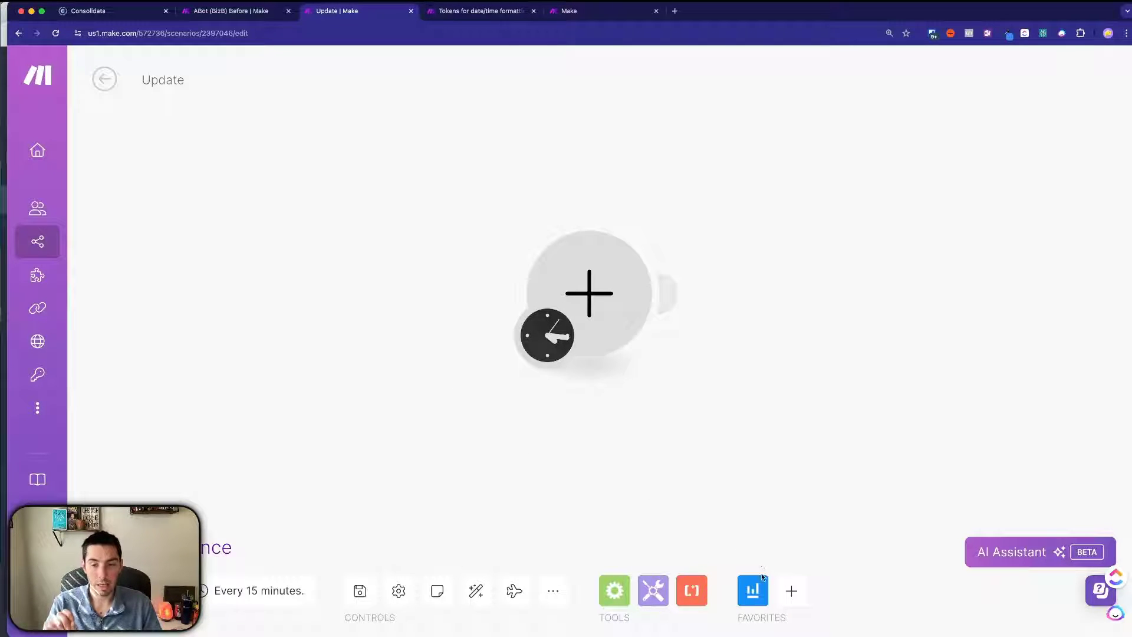
pyautogui.click(791, 590)
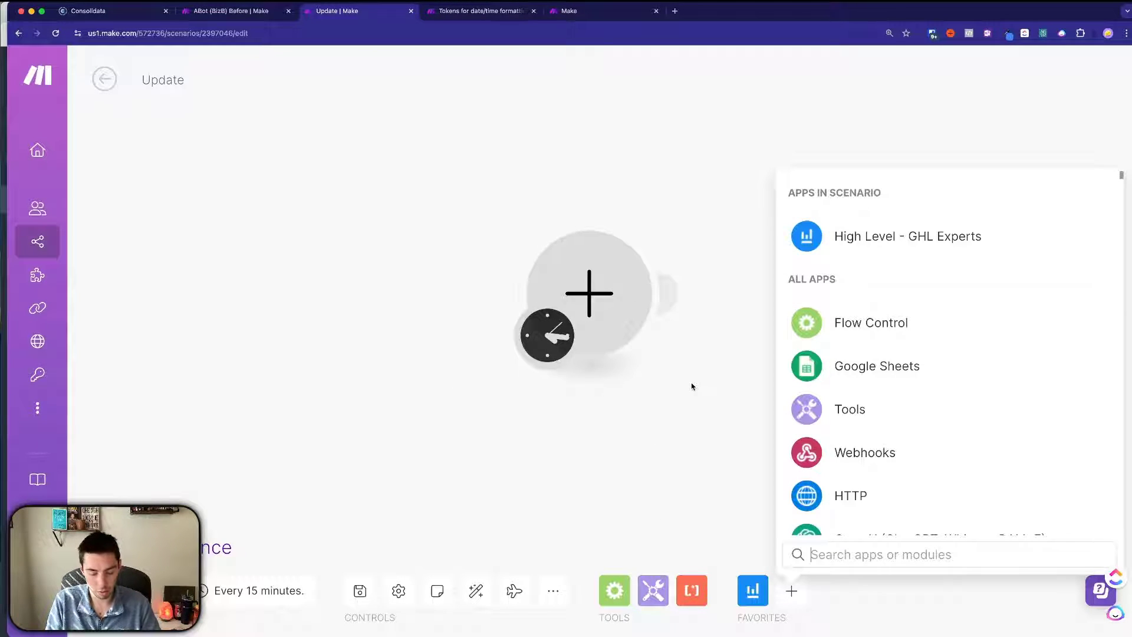
pyautogui.write('high')
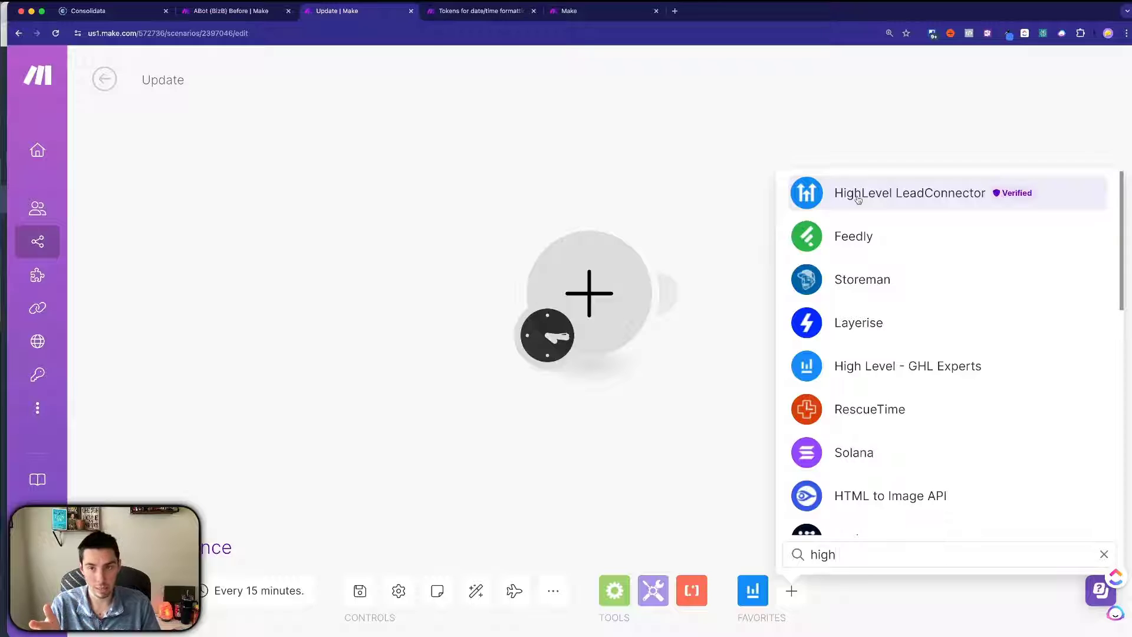
pyautogui.click(858, 199)
pyautogui.scroll(-2, 856, 322)
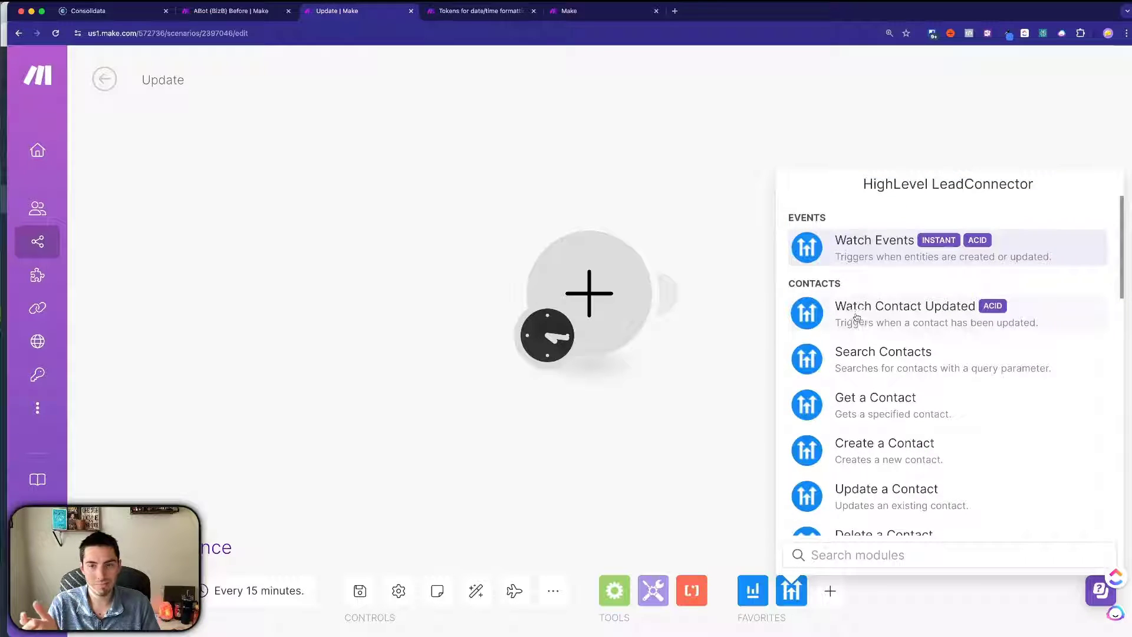
pyautogui.scroll(-5, 857, 320)
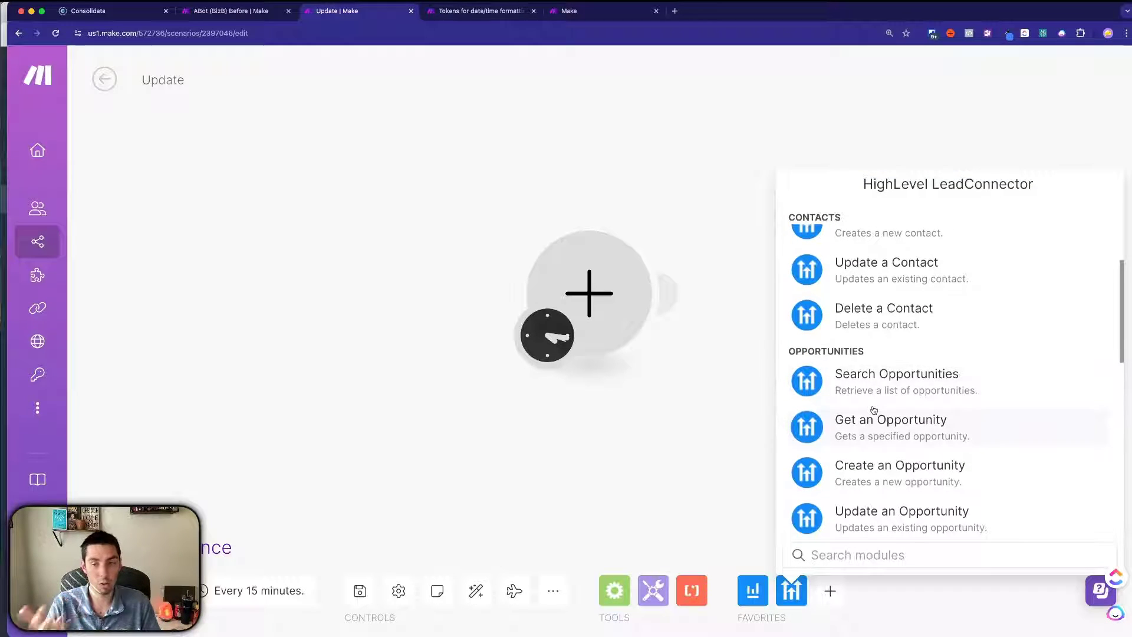
pyautogui.scroll(-10, 873, 410)
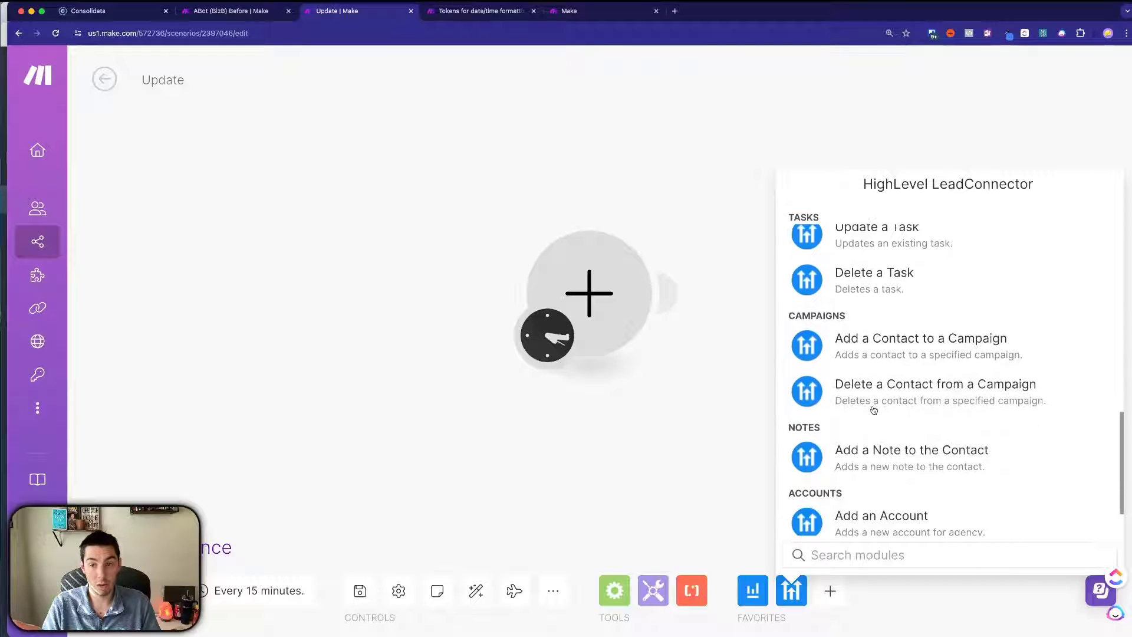
pyautogui.scroll(-2, 874, 410)
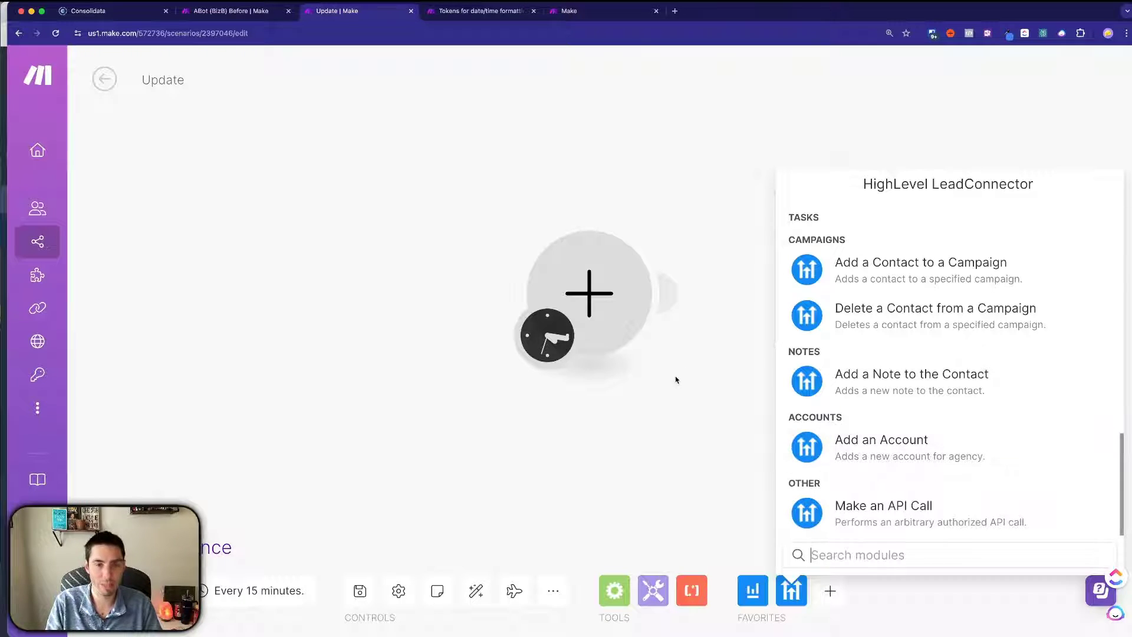
pyautogui.click(667, 452)
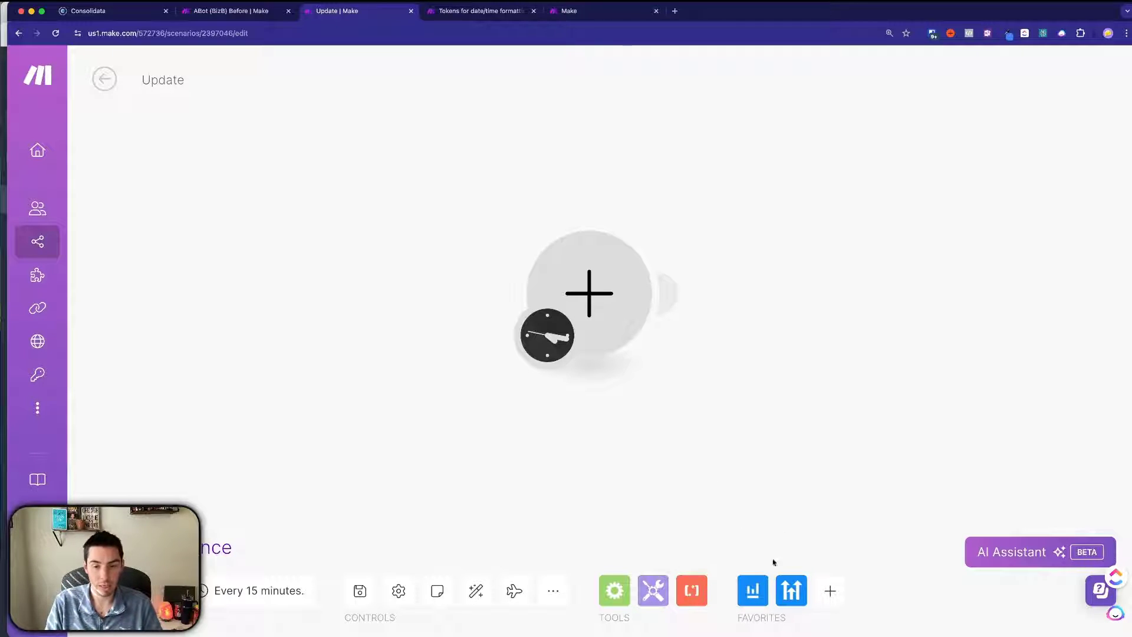
# Step: View the High Level - GHL Experts app's install page in Make and examine its list of actions
pyautogui.click(831, 590)
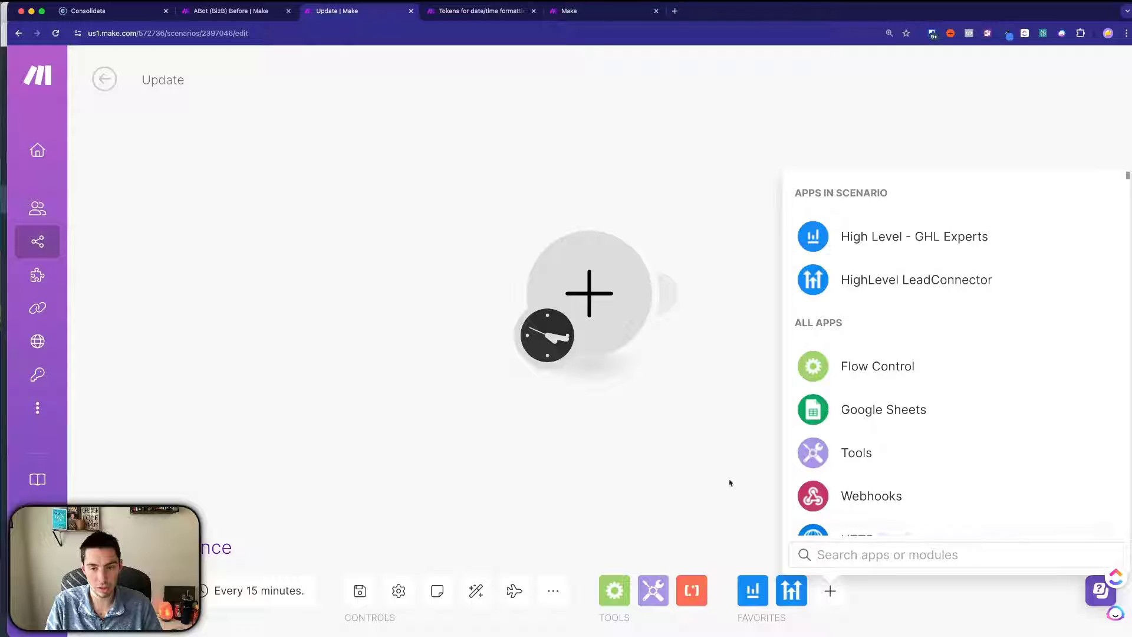
pyautogui.click(737, 519)
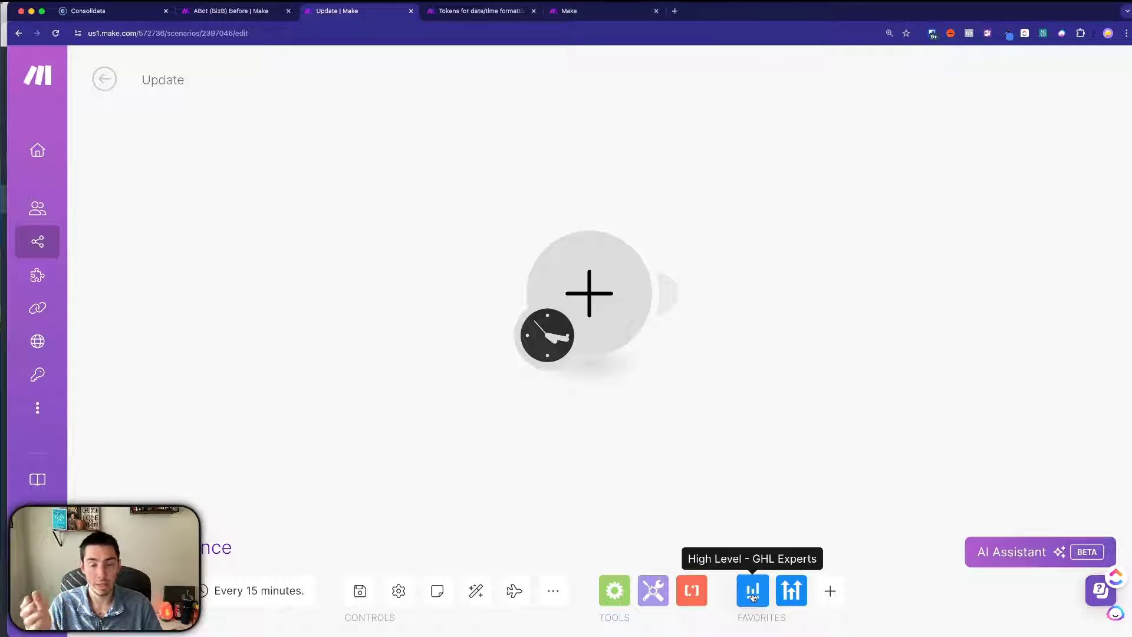
pyautogui.click(586, 10)
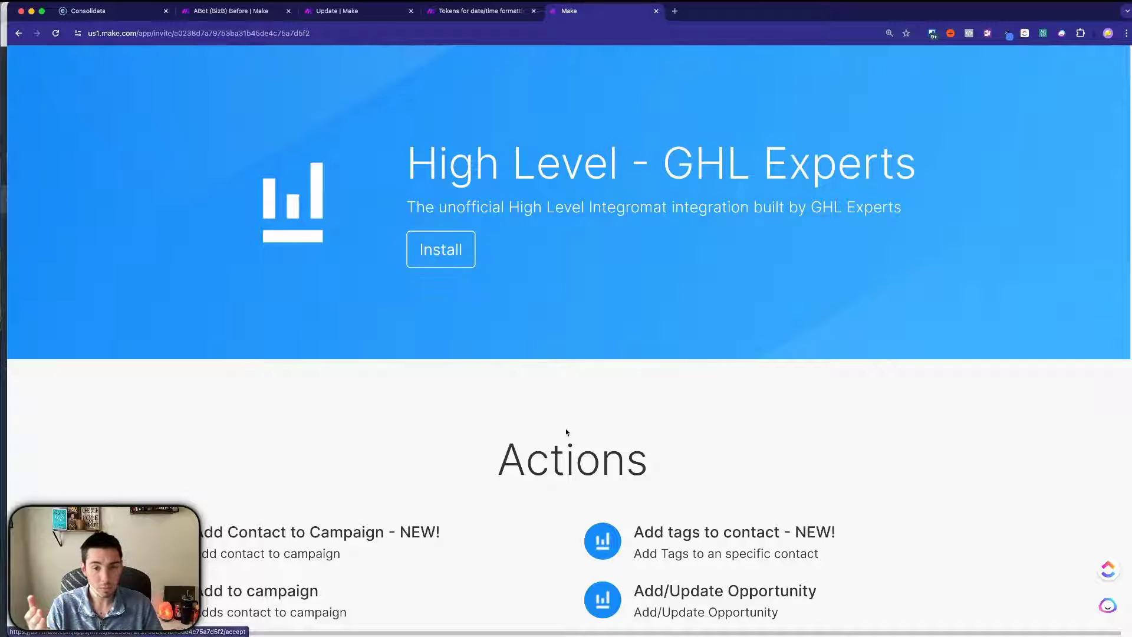
pyautogui.scroll(-4, 566, 432)
pyautogui.scroll(-2, 495, 350)
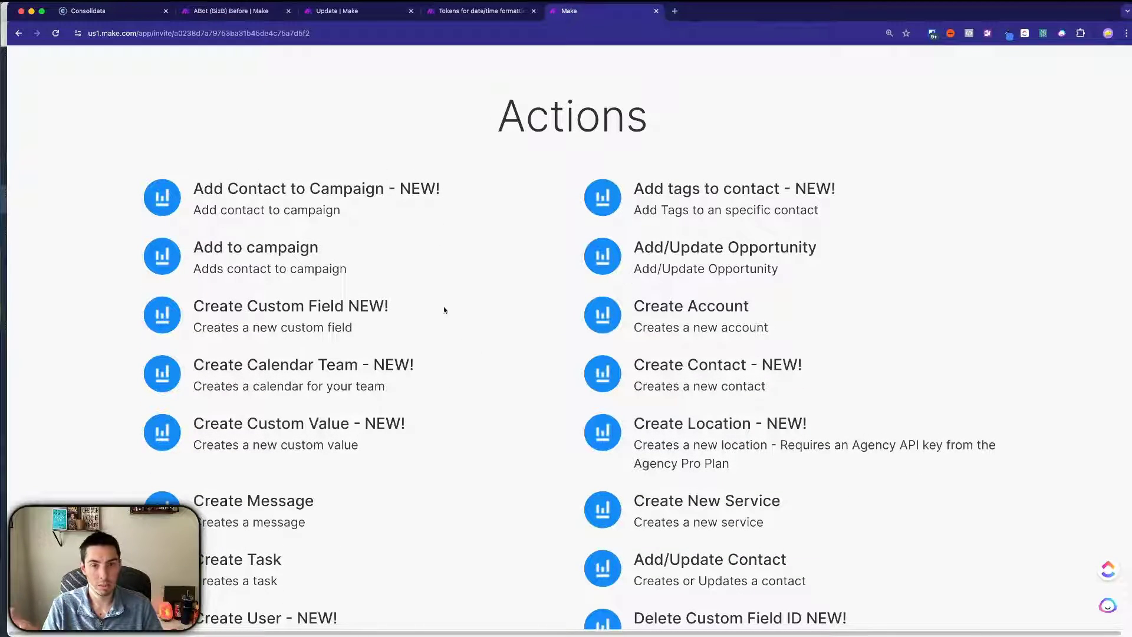
# Step: Review the remaining actions and searches of the High Level - GHL Experts app, including those for custom values
pyautogui.scroll(-10, 444, 310)
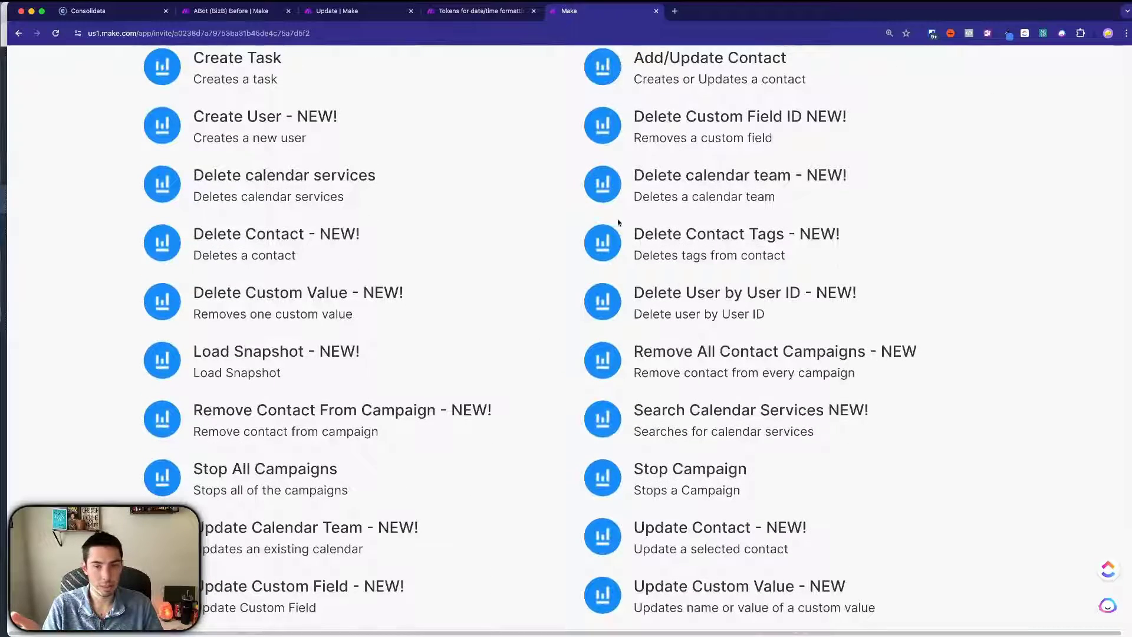
pyautogui.scroll(-6, 564, 499)
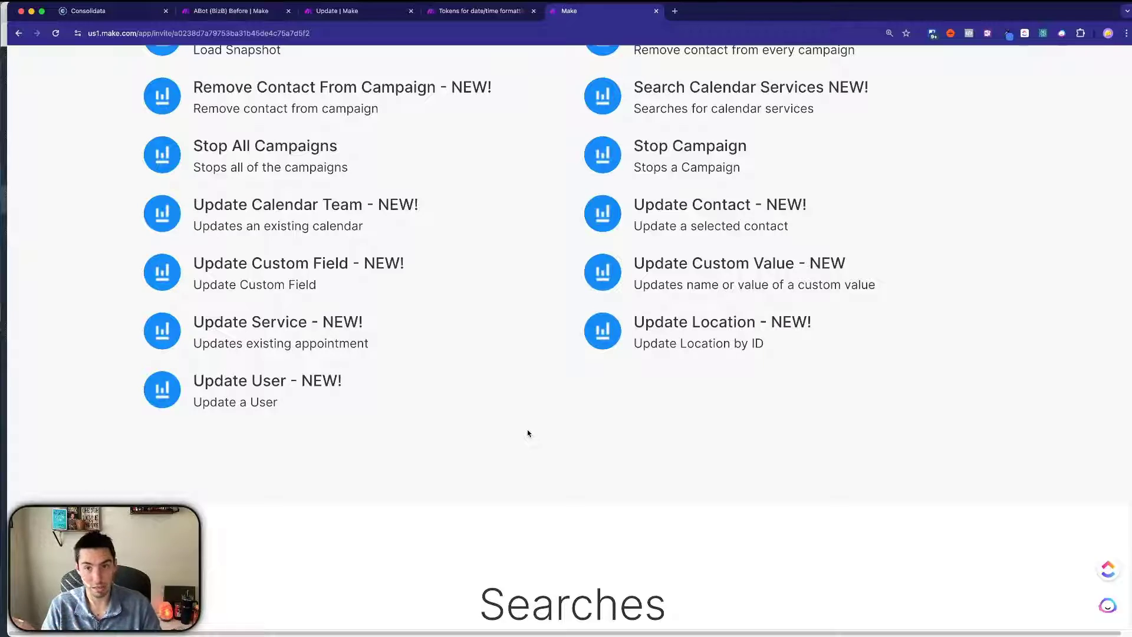
pyautogui.scroll(-17, 528, 433)
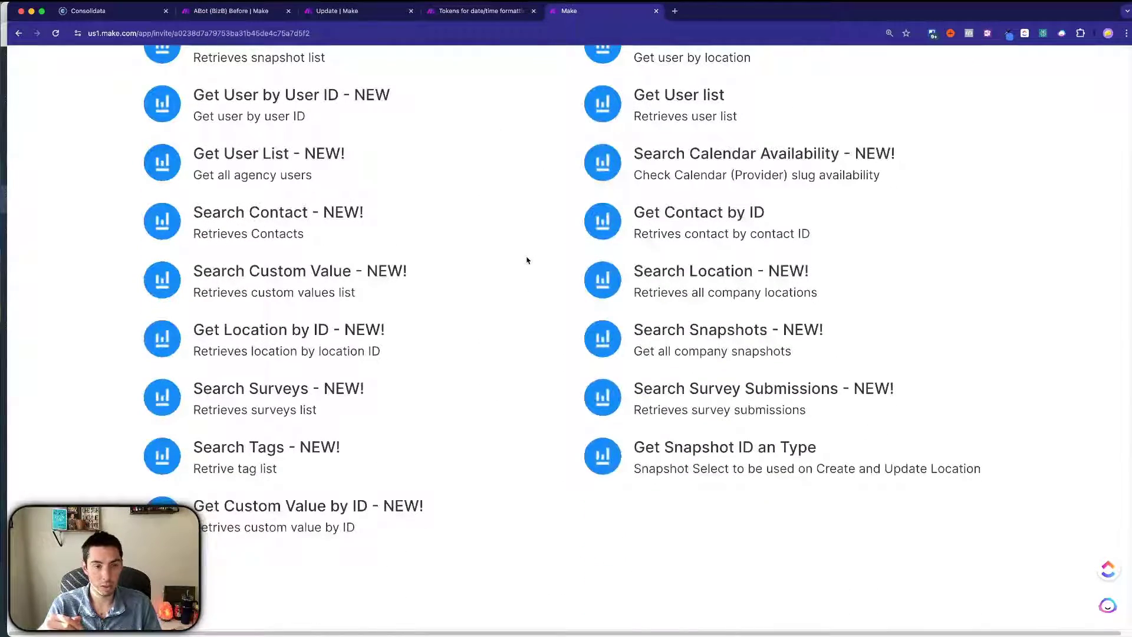
pyautogui.scroll(20, 521, 349)
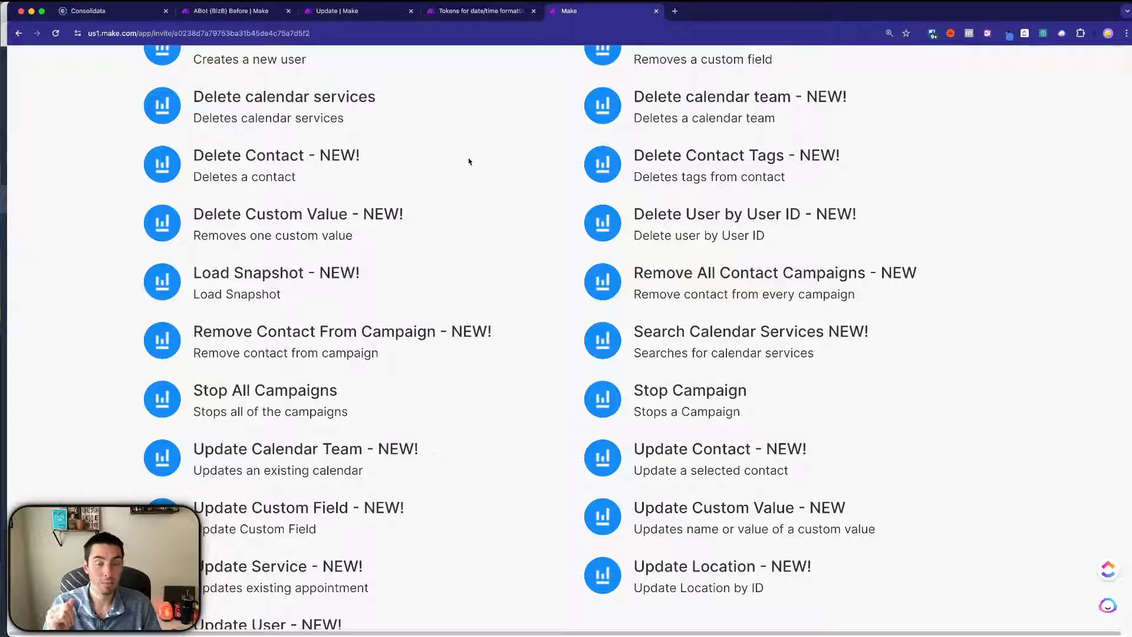
# Step: Add the High Level - GHL Experts module Update Custom Value - NEW to the Update scenario
pyautogui.click(326, 11)
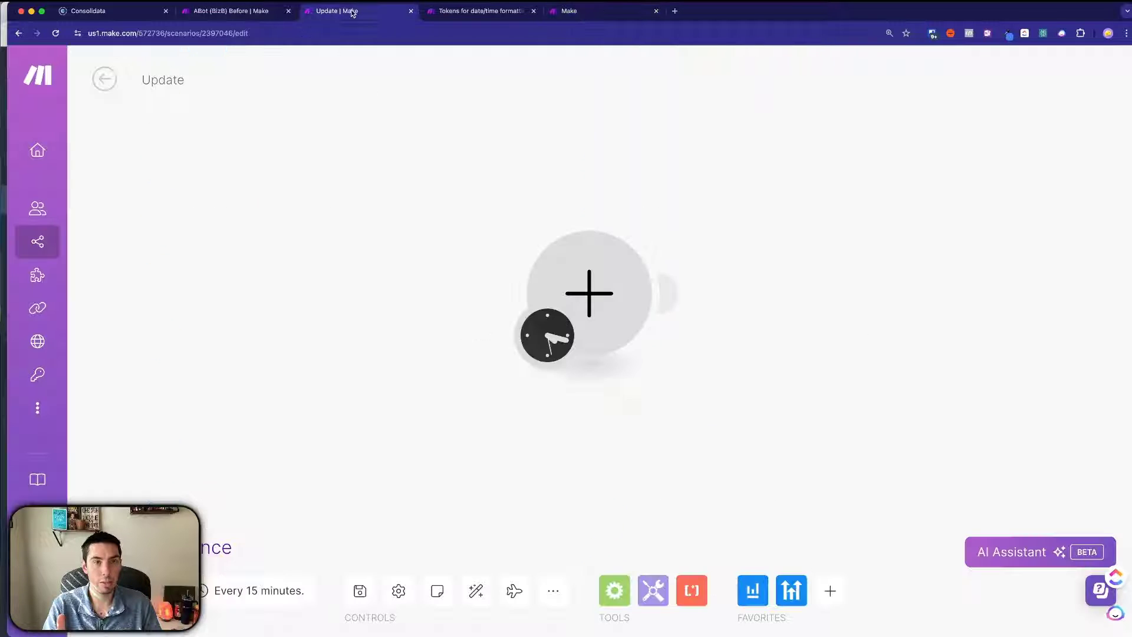
pyautogui.click(759, 594)
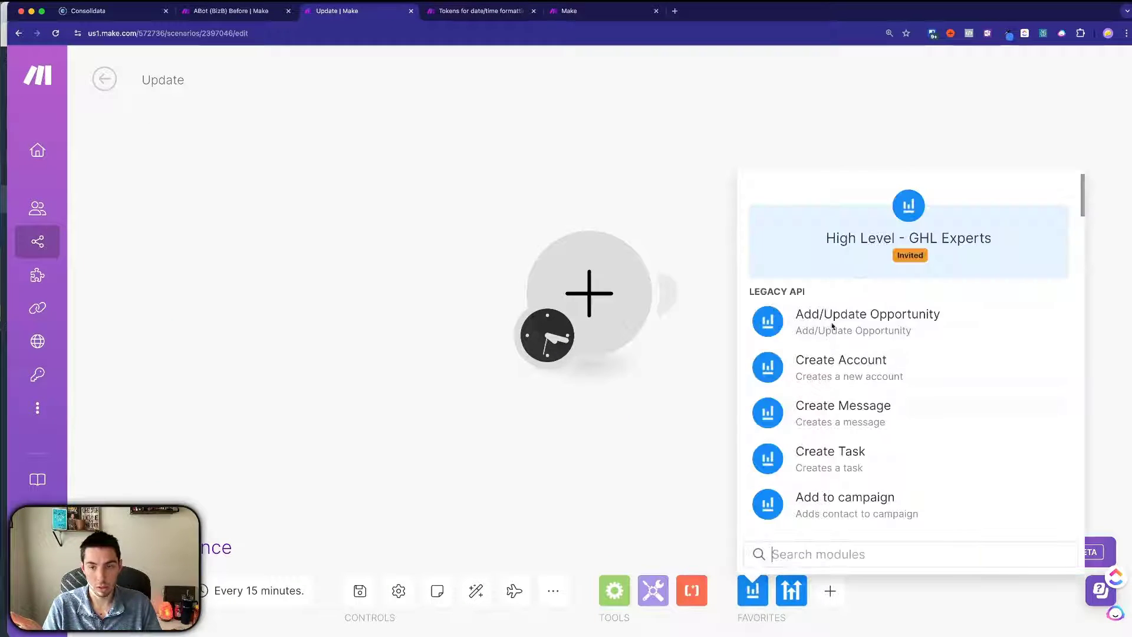
pyautogui.scroll(-5, 890, 465)
pyautogui.scroll(-10, 892, 467)
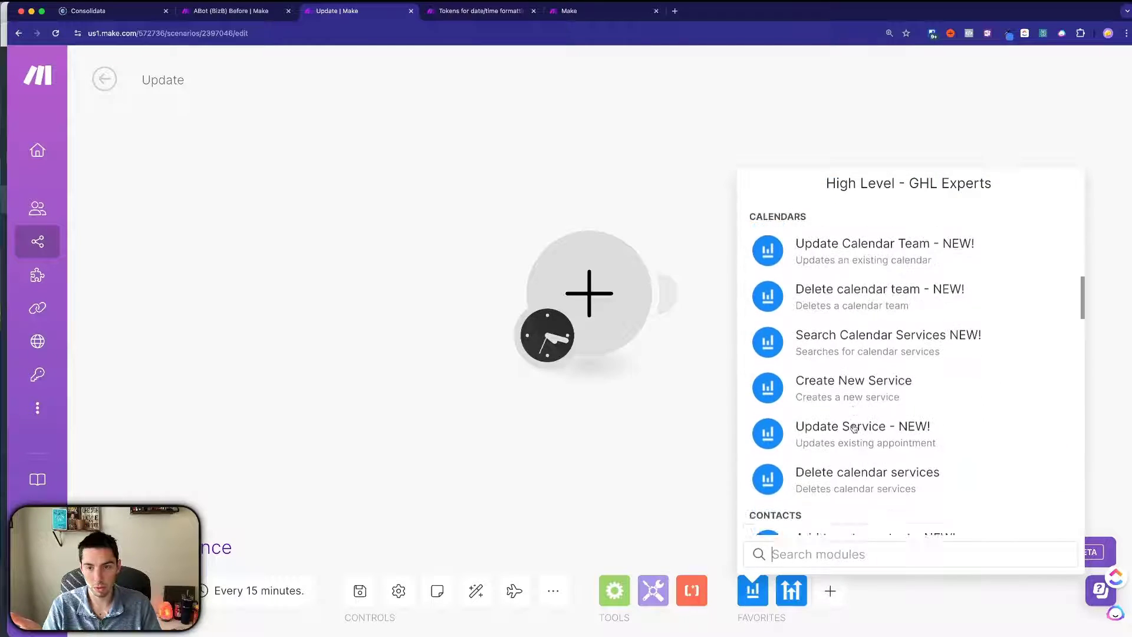
pyautogui.scroll(-10, 854, 428)
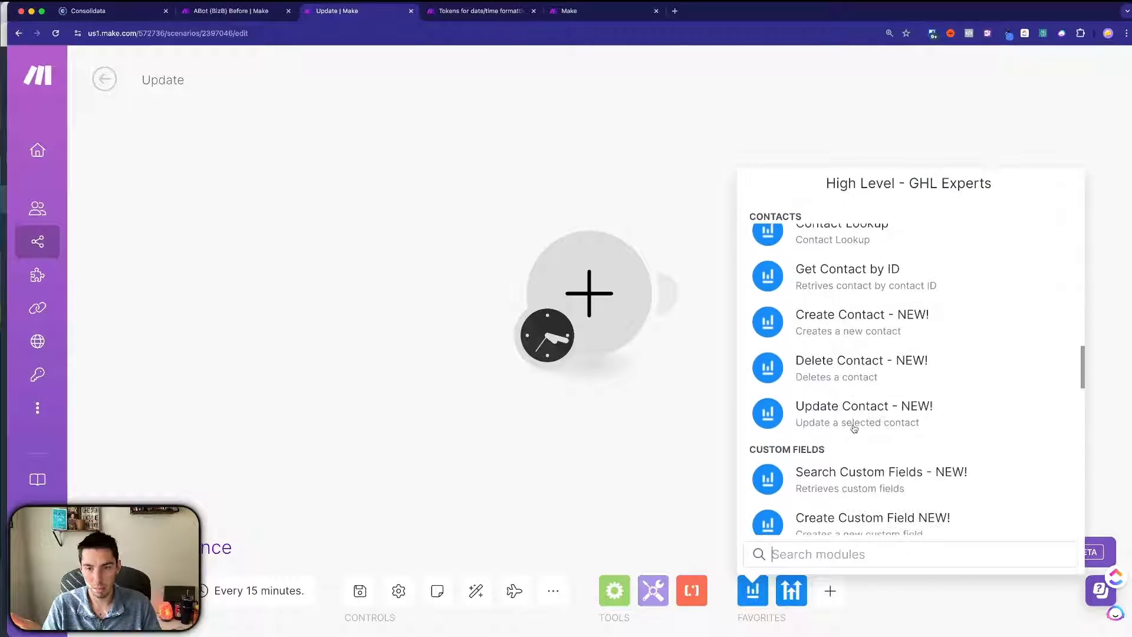
pyautogui.scroll(-2, 854, 429)
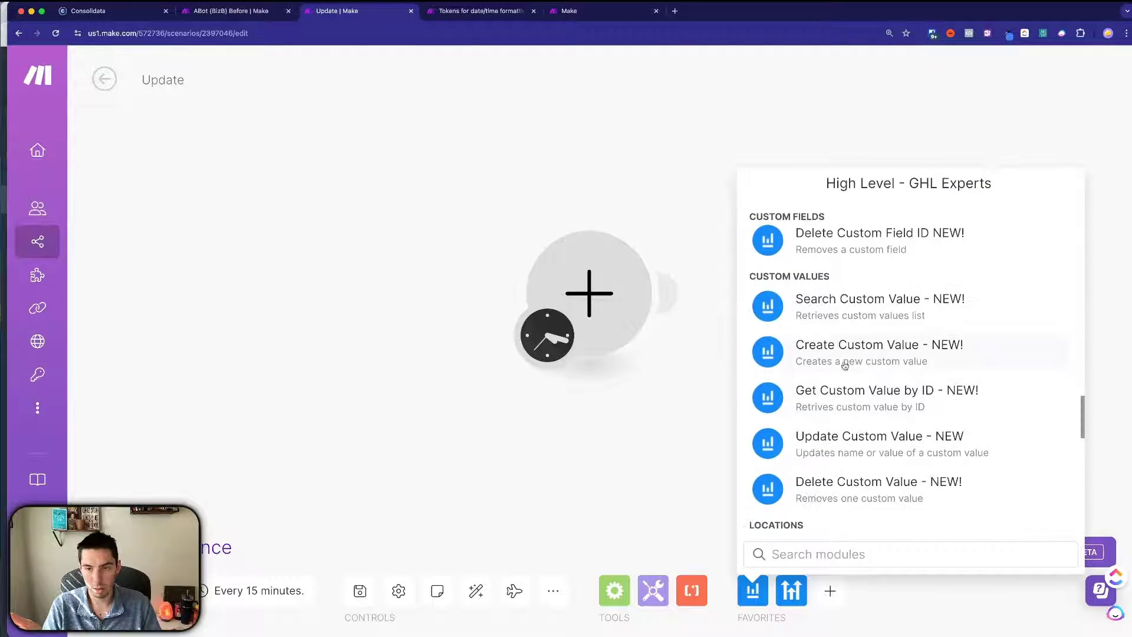
pyautogui.click(831, 448)
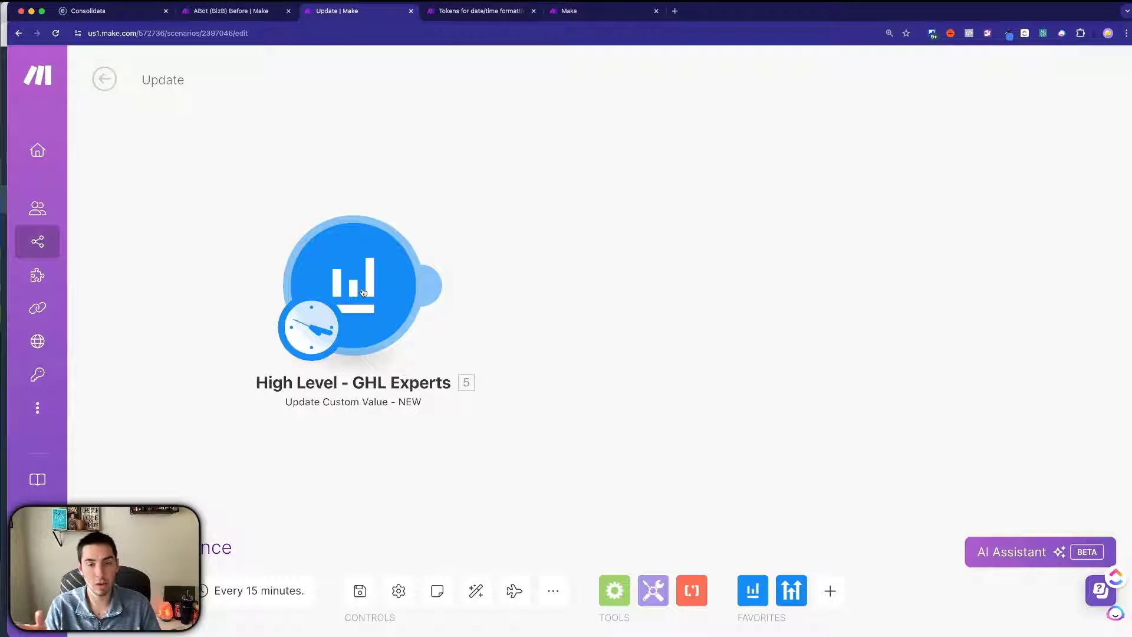
# Step: Add a Tools Set multiple variables module near the High Level module and make it the scenario's starting module
pyautogui.click(648, 594)
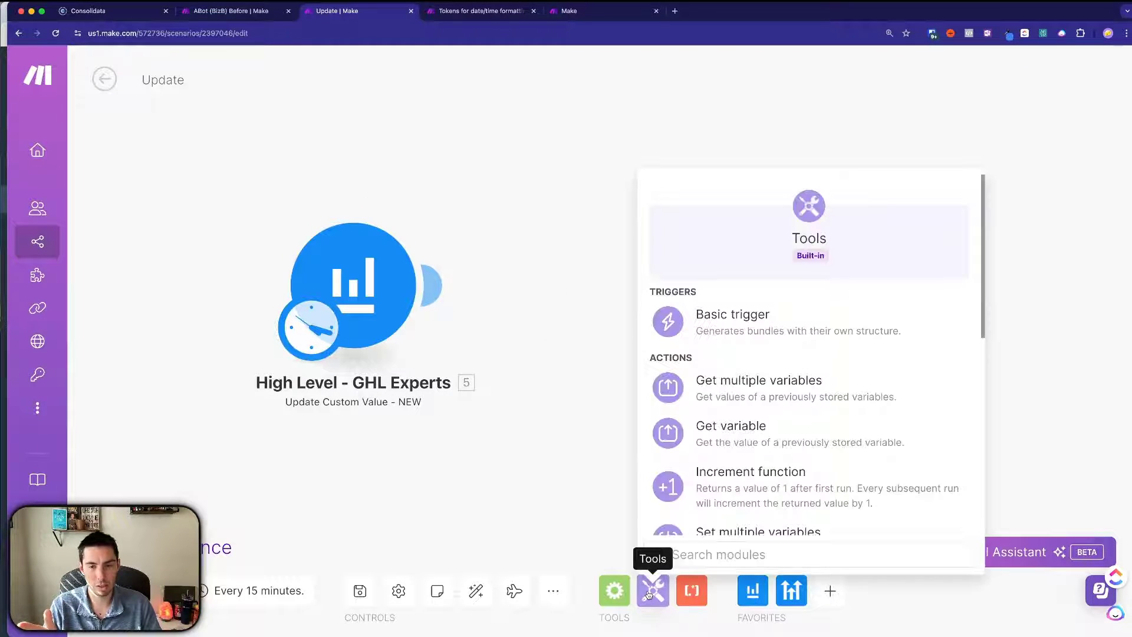
pyautogui.scroll(-3, 699, 413)
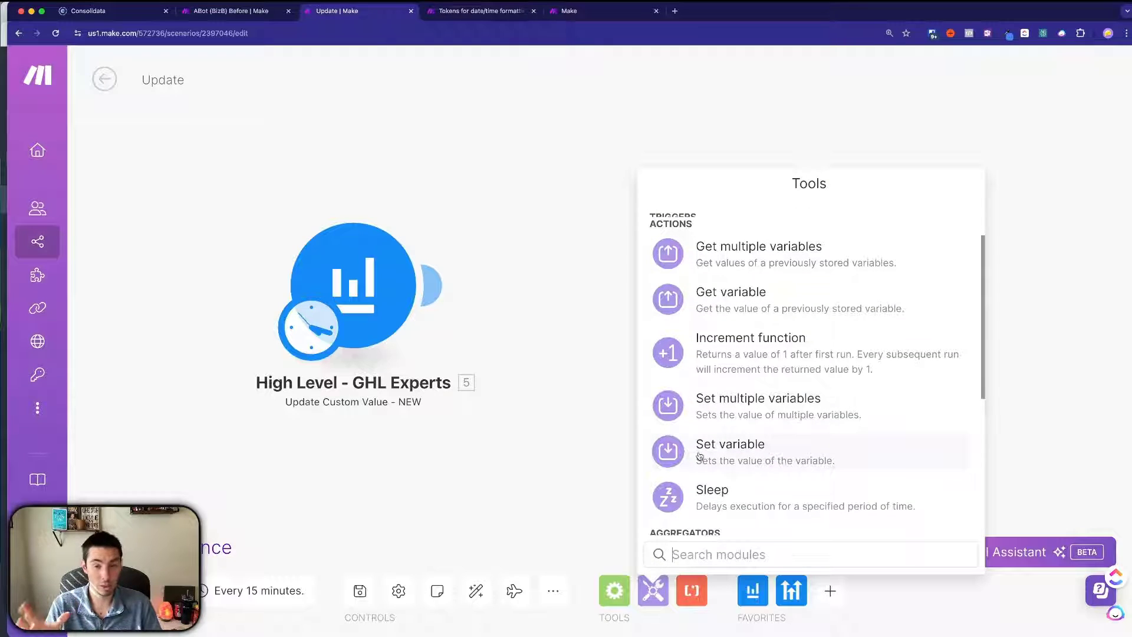
pyautogui.click(684, 405)
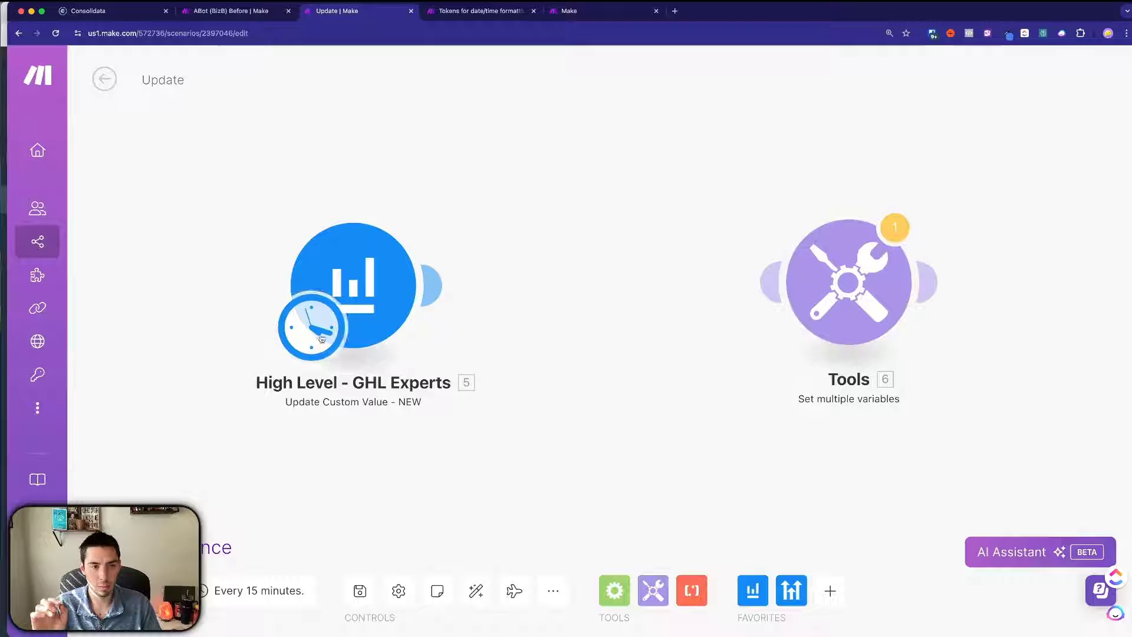
pyautogui.moveTo(861, 275); pyautogui.dragTo(637, 282)
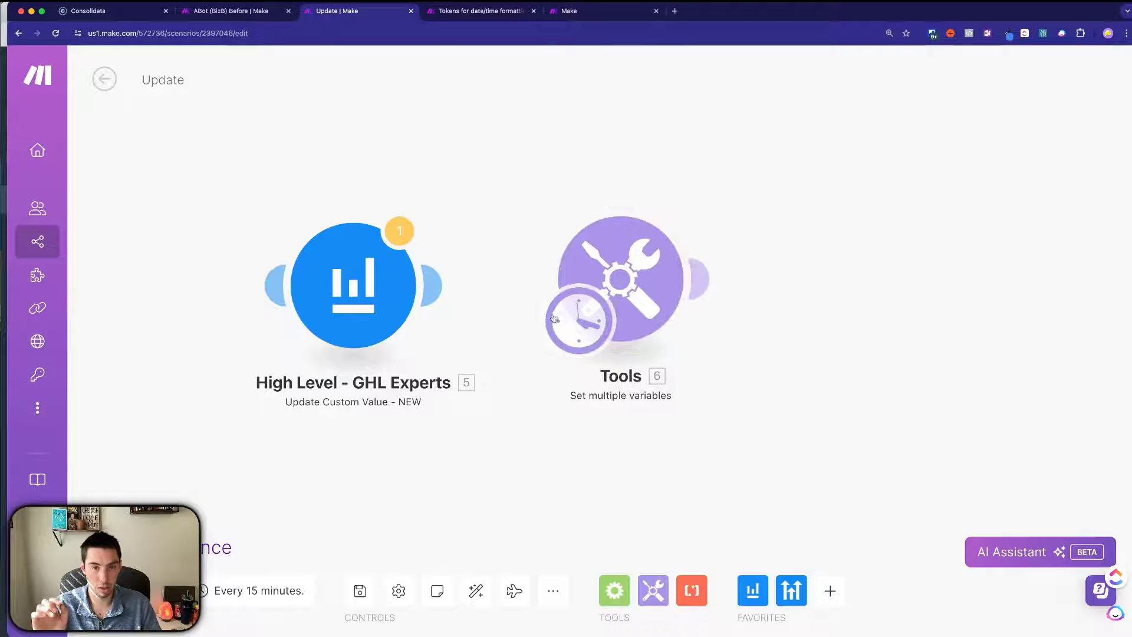
# Step: Add a variable named Date to the Set multiple variables module, leaving its value empty
pyautogui.click(644, 285)
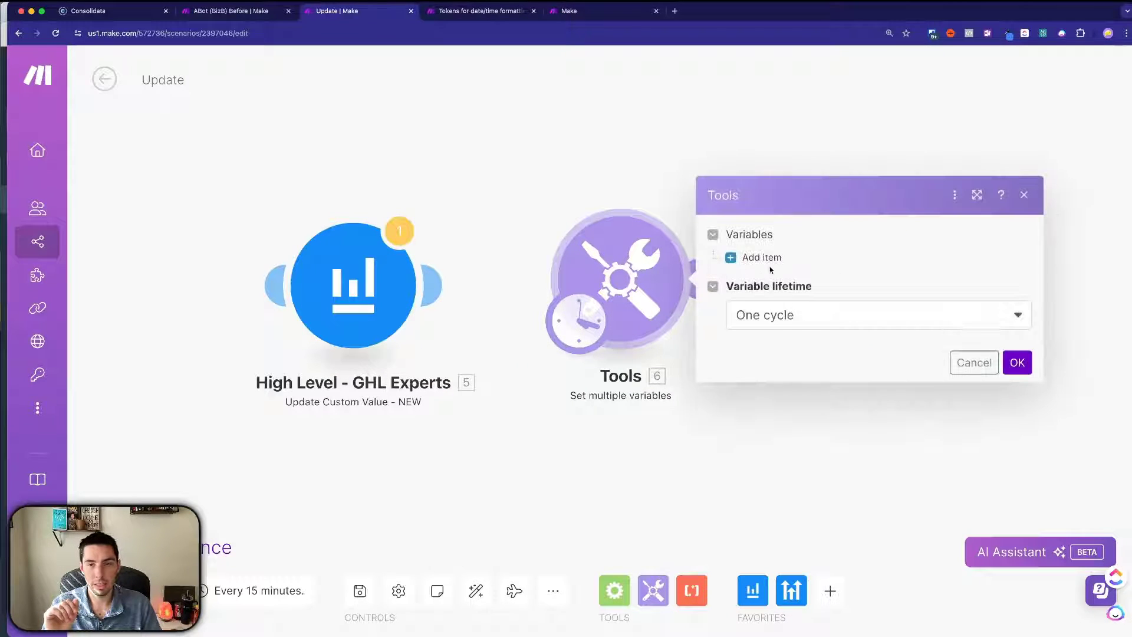
pyautogui.click(761, 257)
pyautogui.click(825, 227)
pyautogui.write('Date')
pyautogui.click(805, 297)
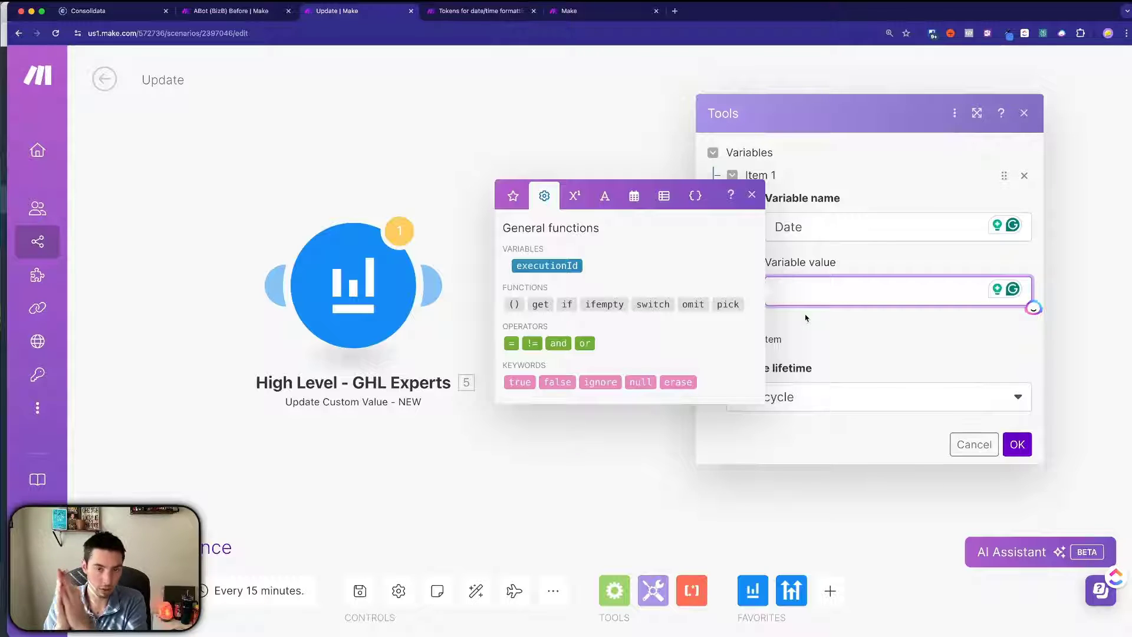
pyautogui.press('Escape')
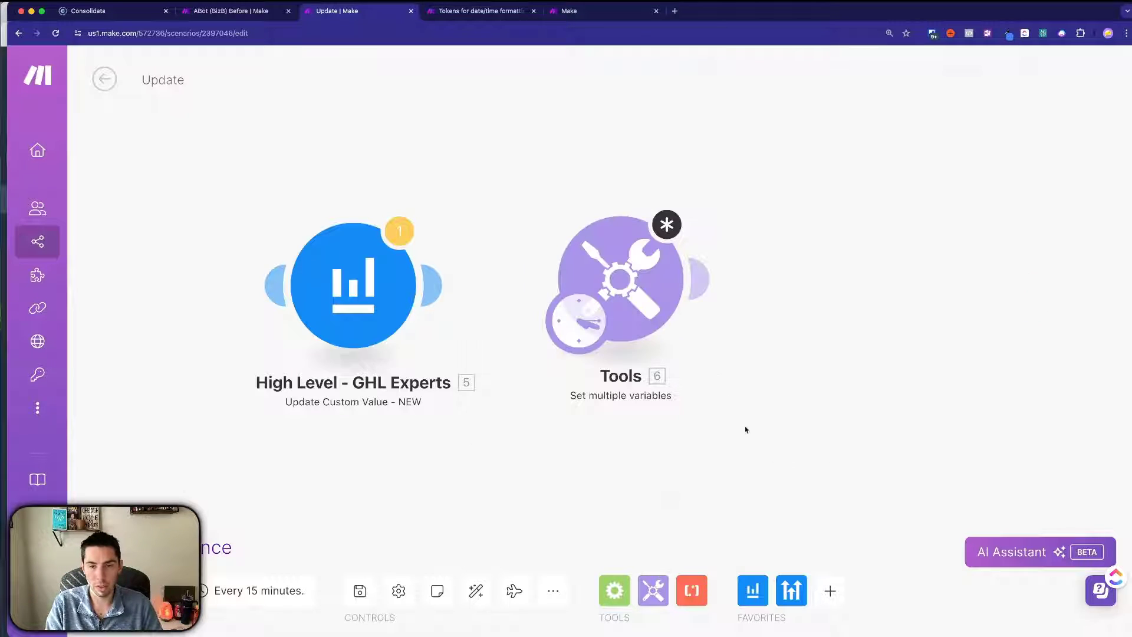
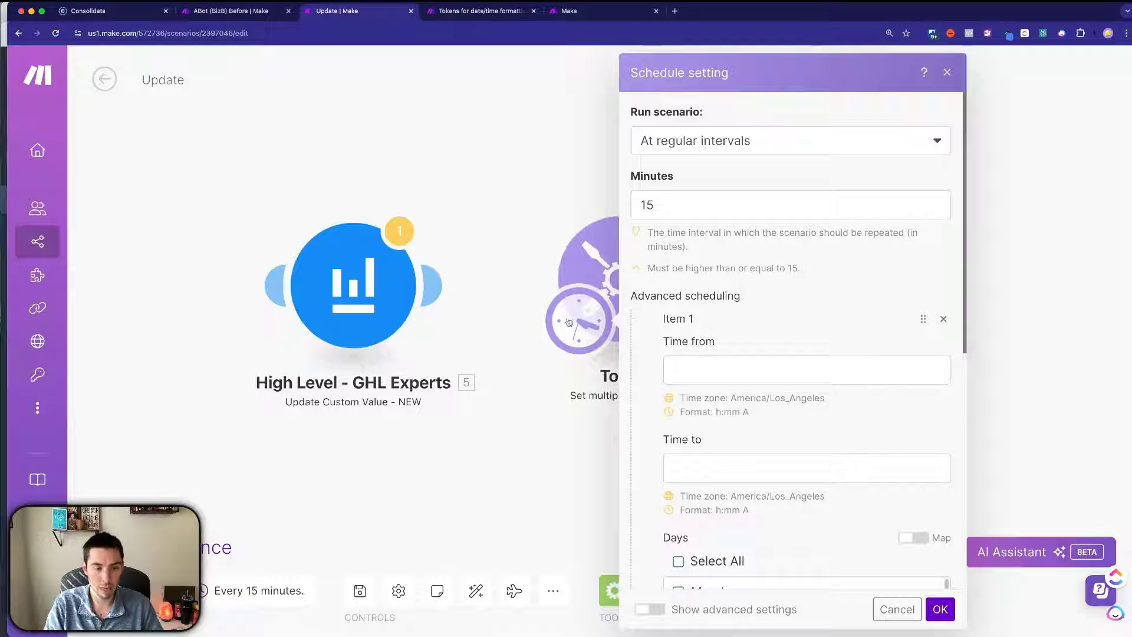
# Step: Try the Days of the month and Days of the week scheduling options with advanced settings, and return to At regular intervals
pyautogui.click(703, 150)
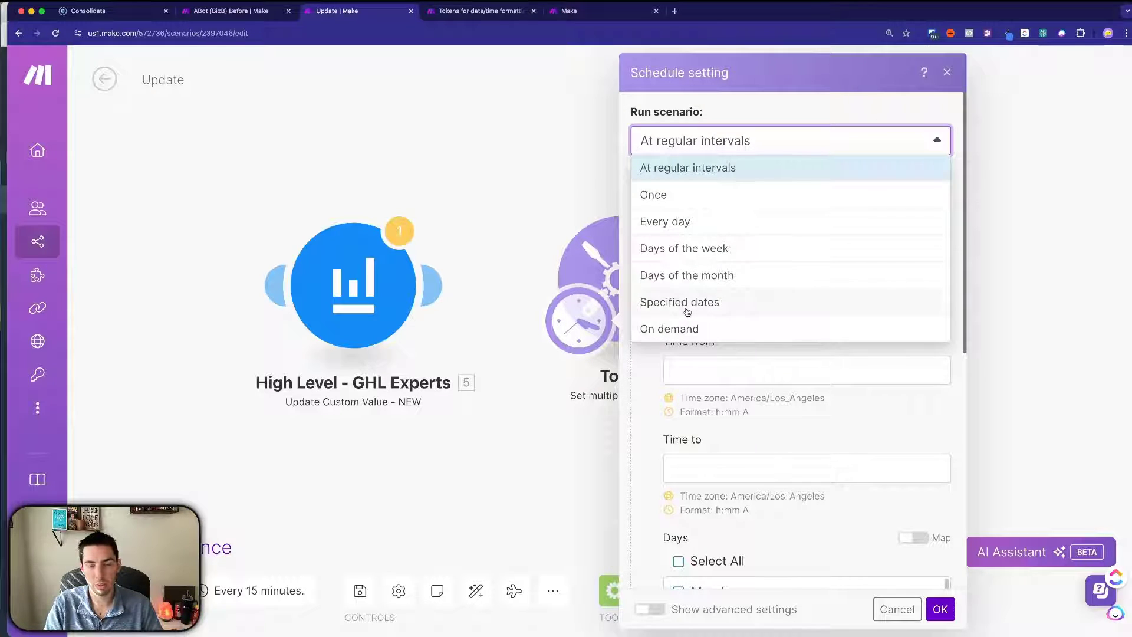
pyautogui.click(706, 279)
pyautogui.click(681, 174)
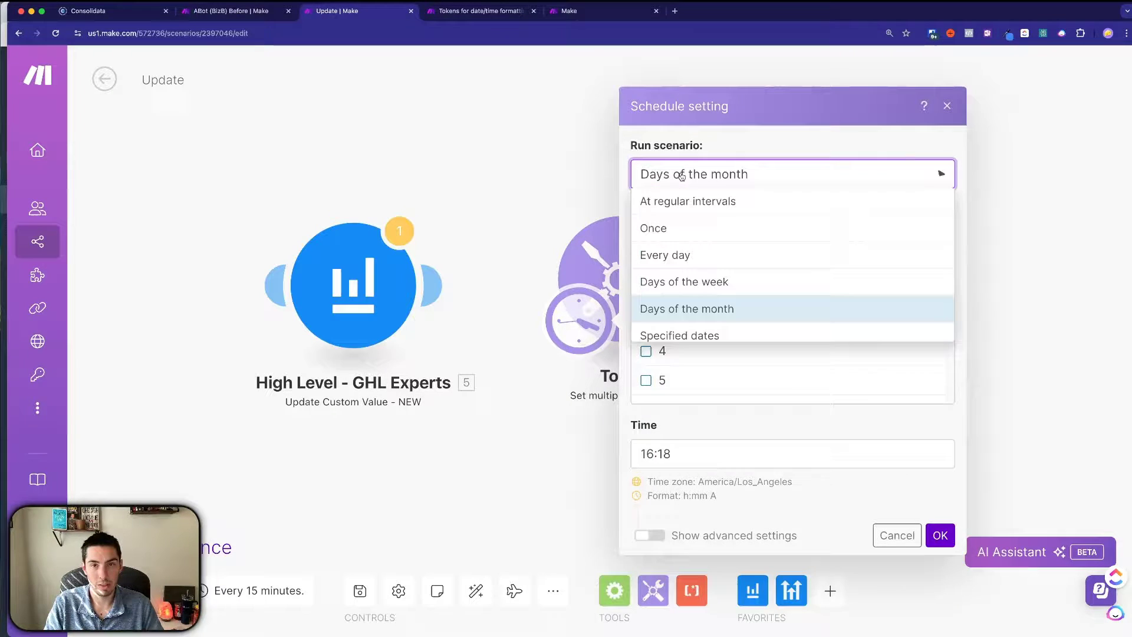
pyautogui.click(700, 285)
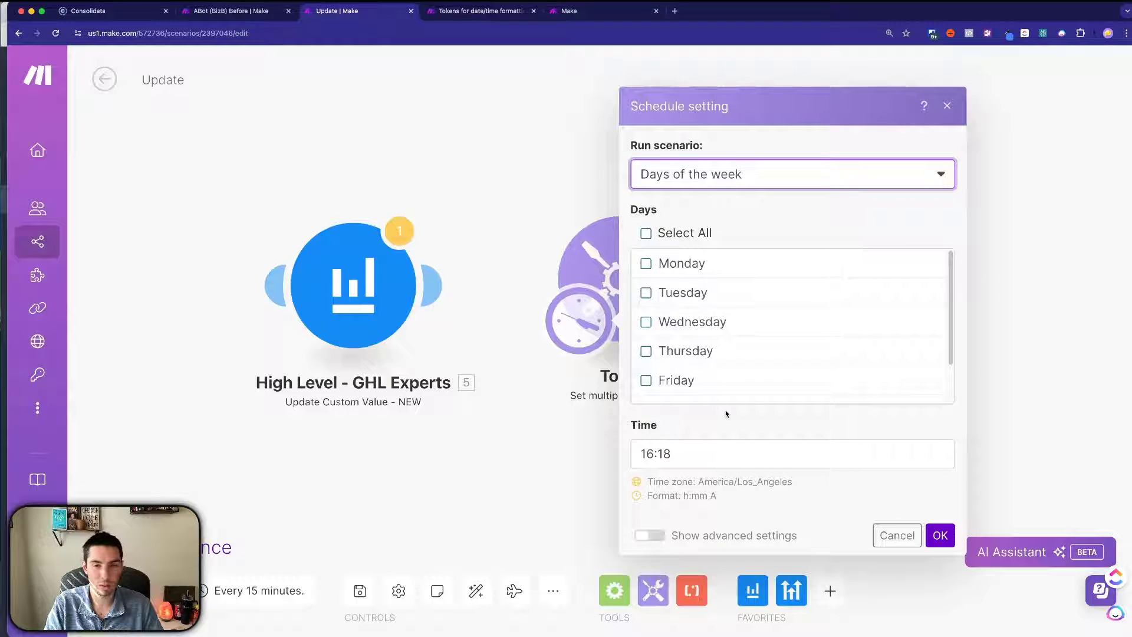
pyautogui.scroll(-2, 716, 353)
pyautogui.scroll(2, 715, 353)
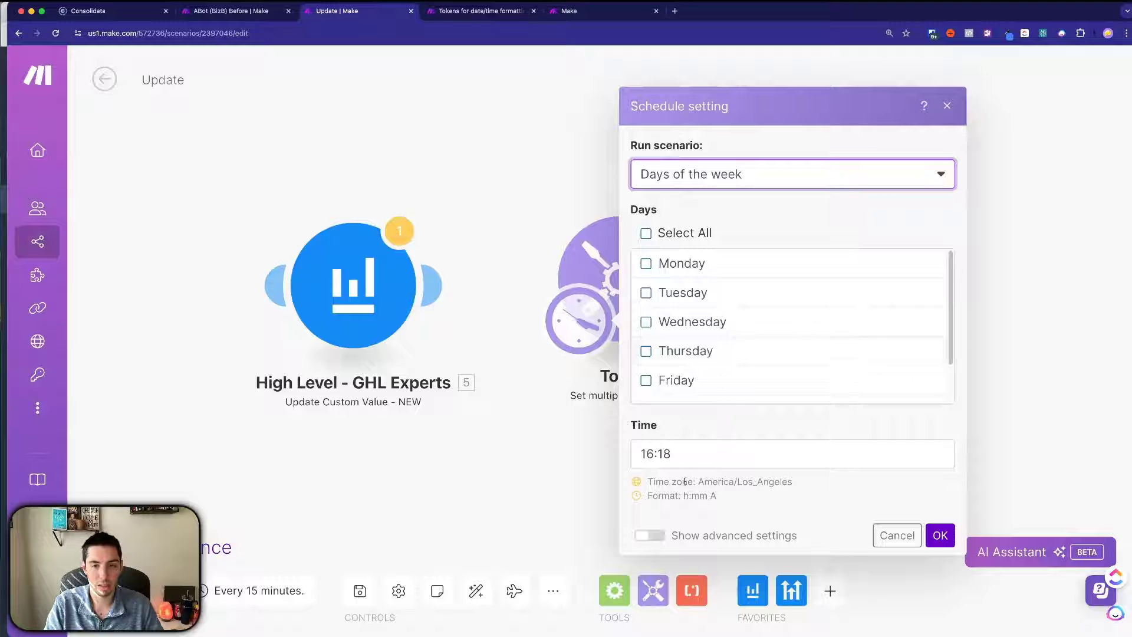
pyautogui.click(650, 536)
pyautogui.scroll(-3, 703, 434)
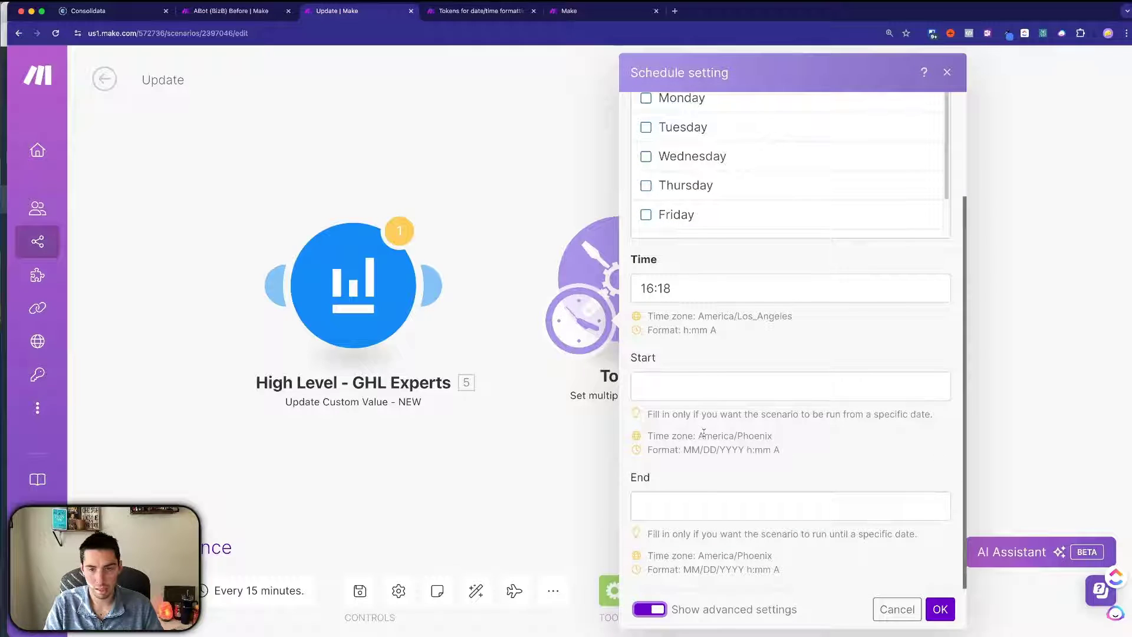
pyautogui.scroll(3, 682, 436)
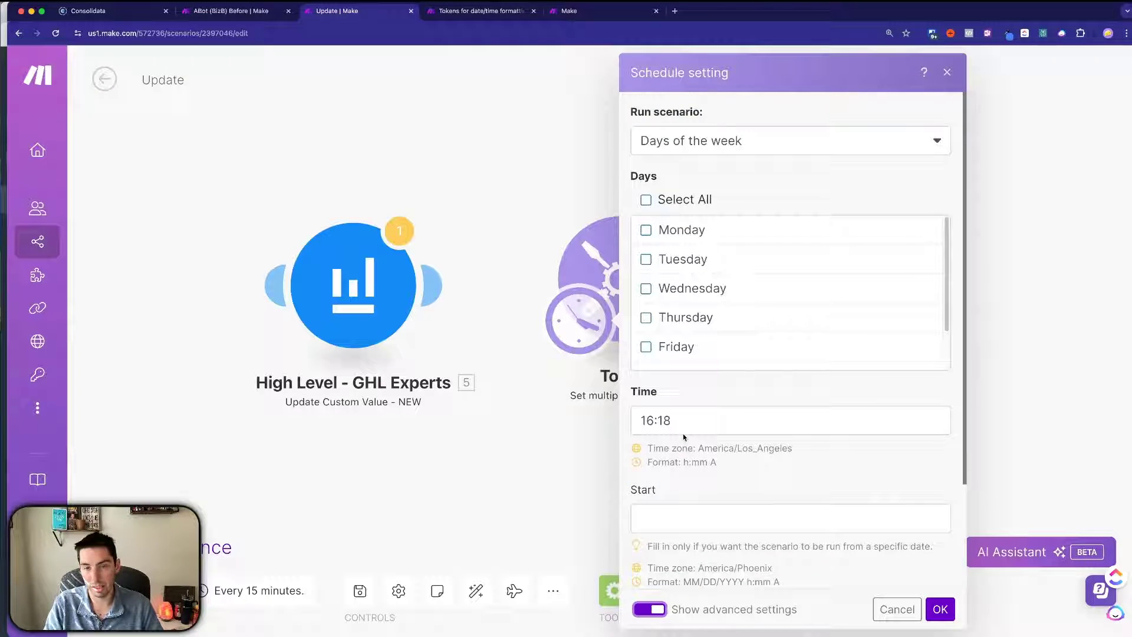
pyautogui.click(665, 144)
pyautogui.click(661, 167)
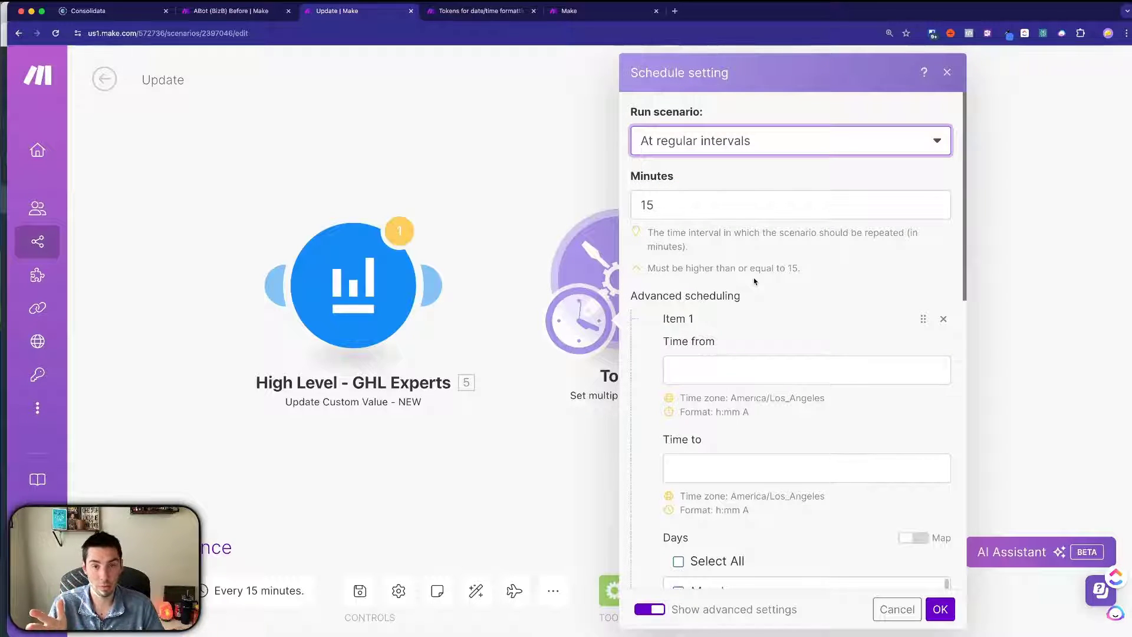
# Step: Calculate the minutes in 14 days as 14*24*60 with the desktop launcher's calculator and copy the result
pyautogui.click(670, 211)
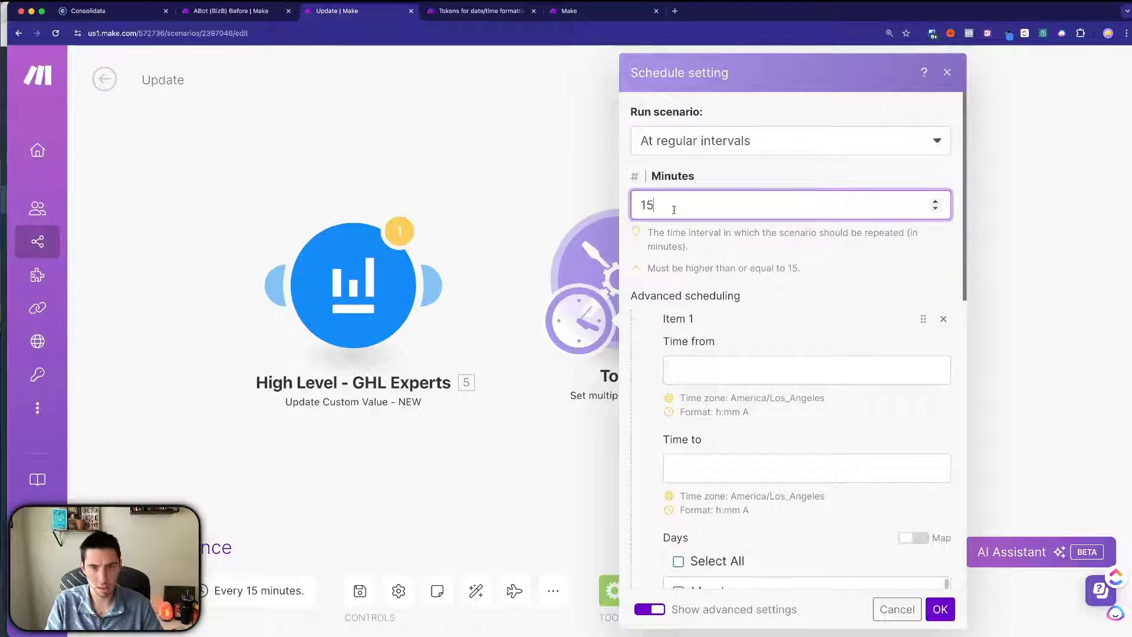
pyautogui.hotkey('alt', 'space')
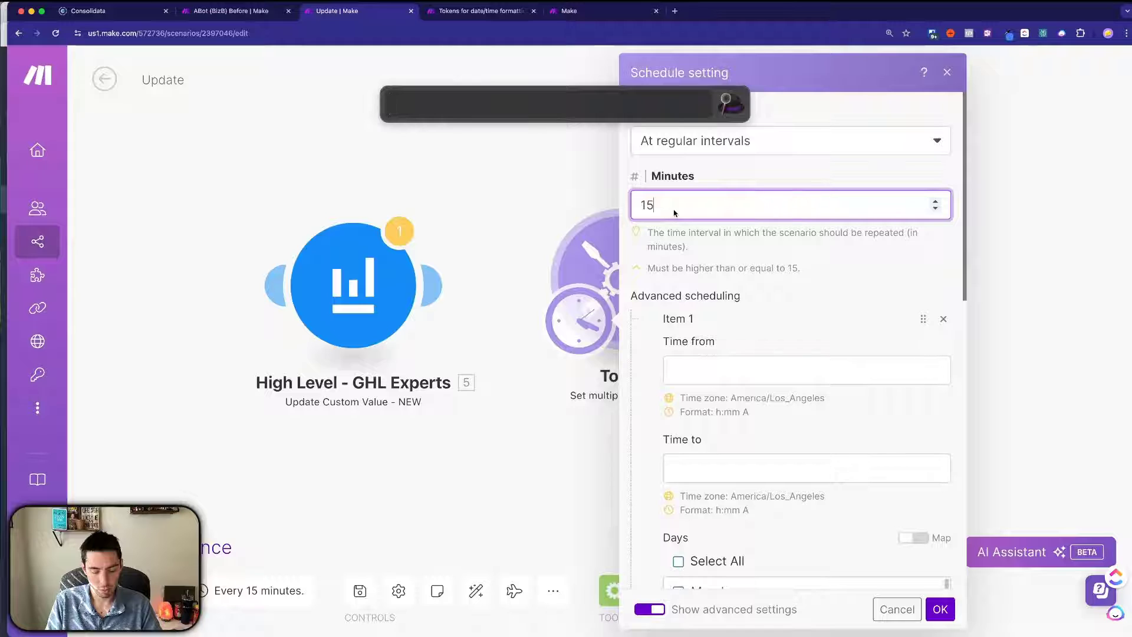
pyautogui.write('14*')
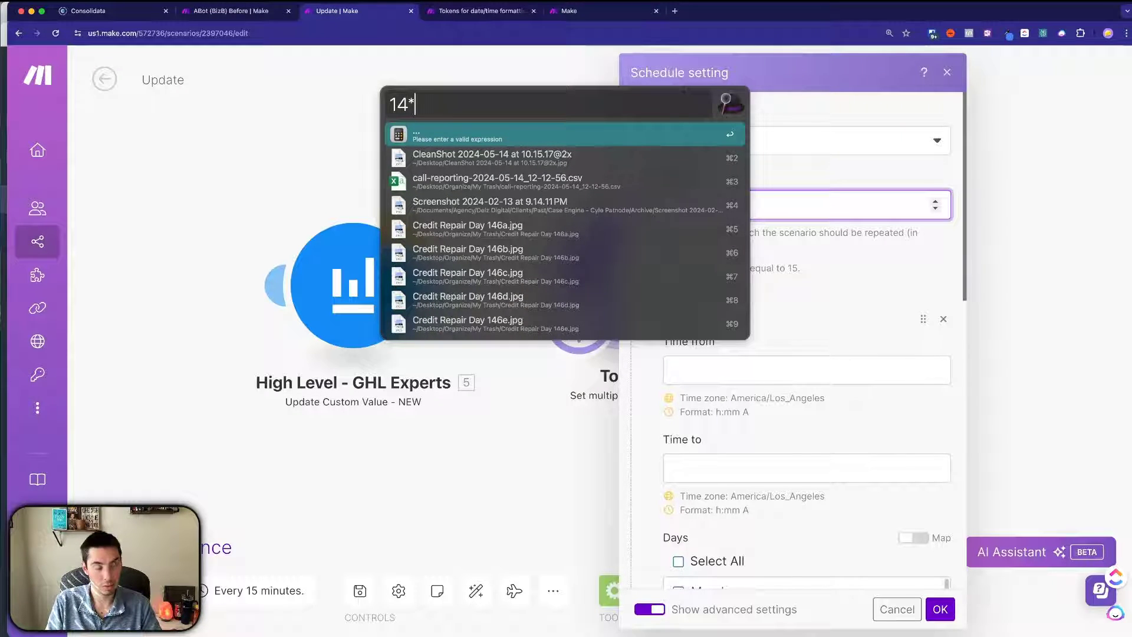
pyautogui.write('24')
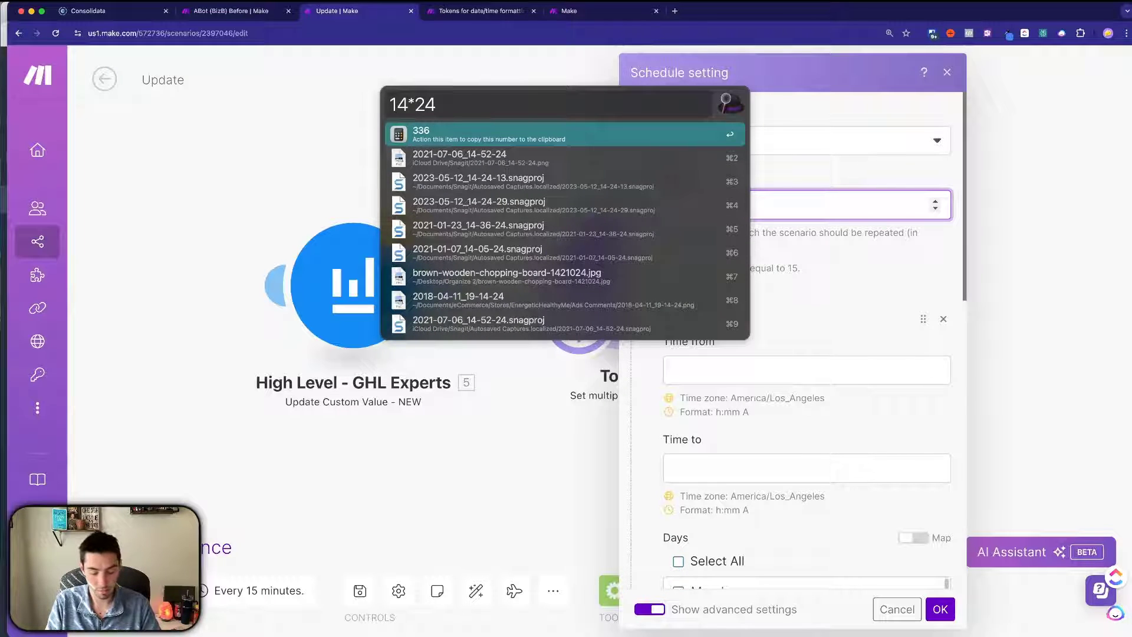
pyautogui.write('*')
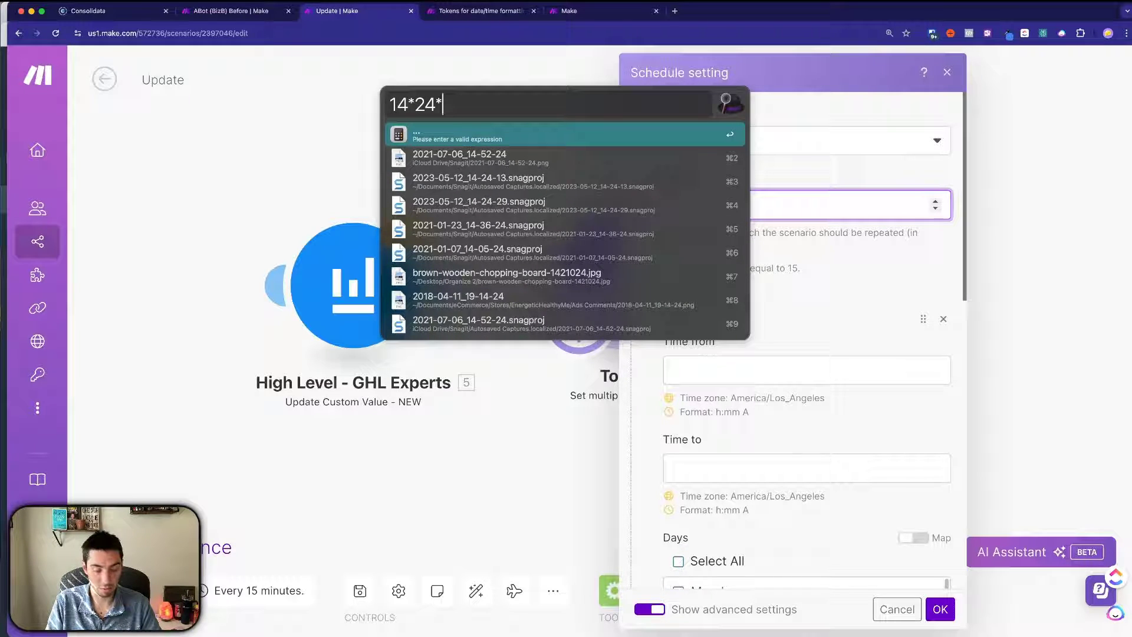
pyautogui.write('60')
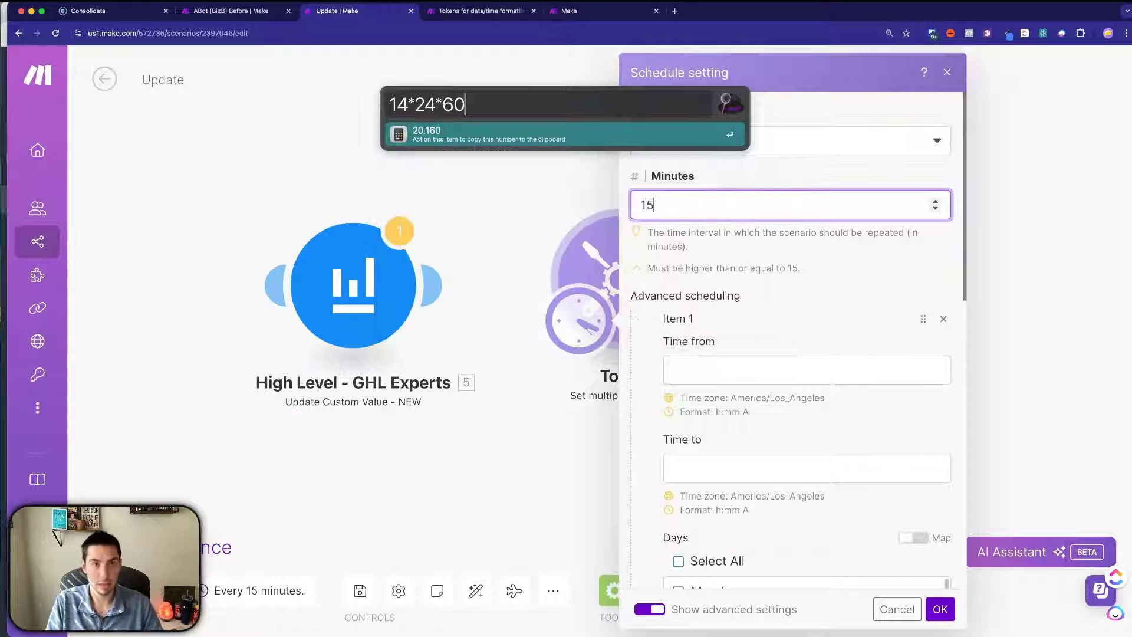
pyautogui.click(451, 133)
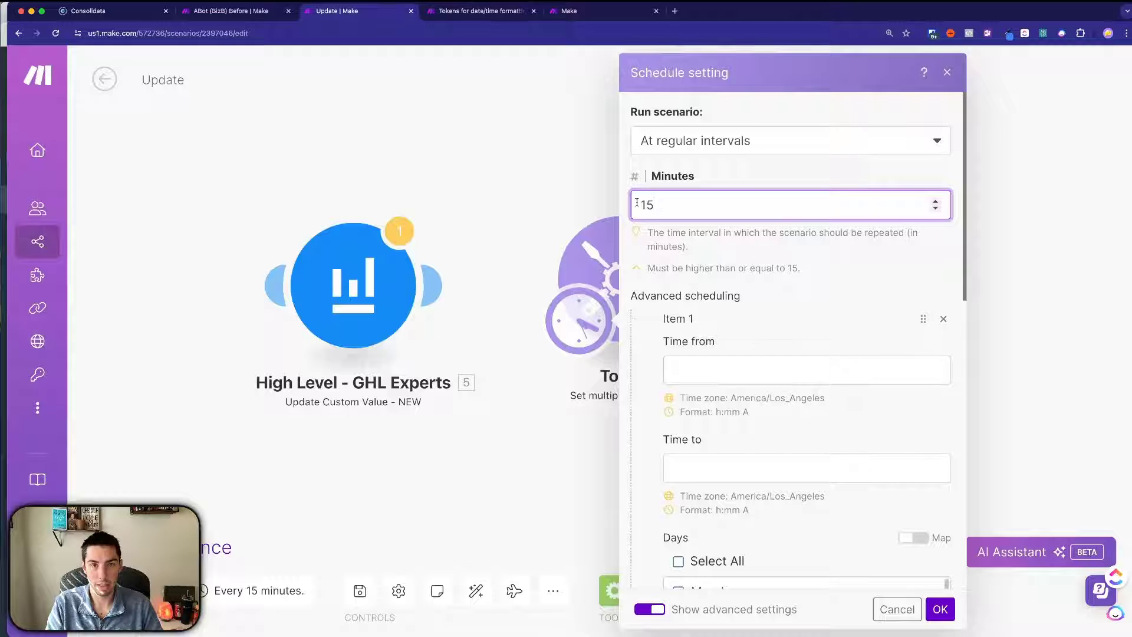
# Step: Set the scenario's regular run interval to 20160 minutes and save the schedule
pyautogui.doubleClick(637, 203)
pyautogui.write('20160')
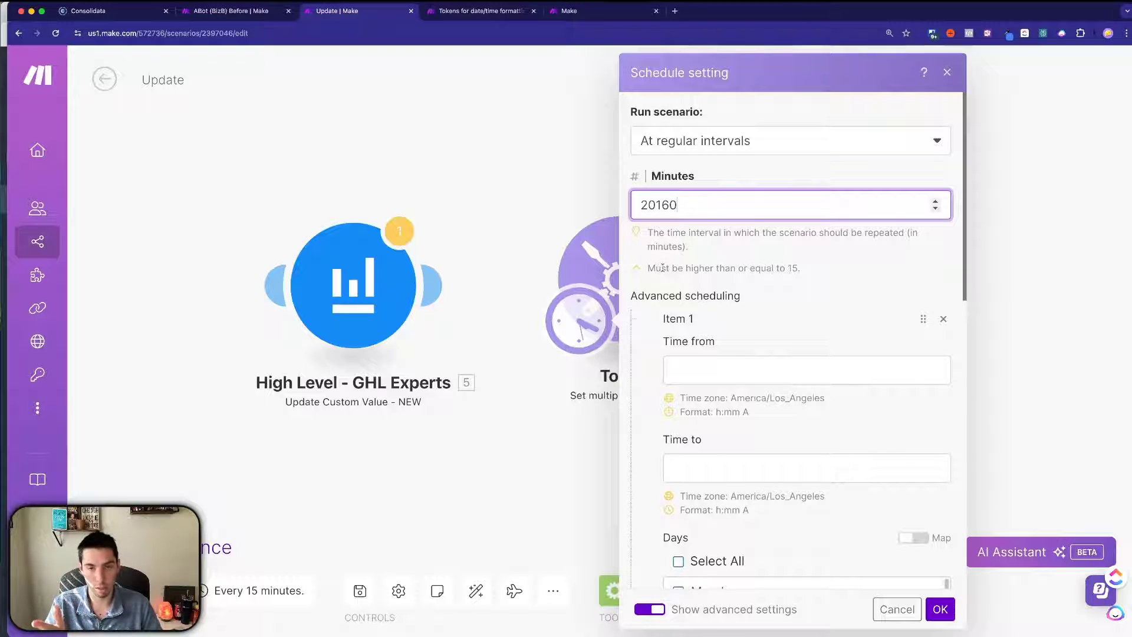
pyautogui.click(940, 609)
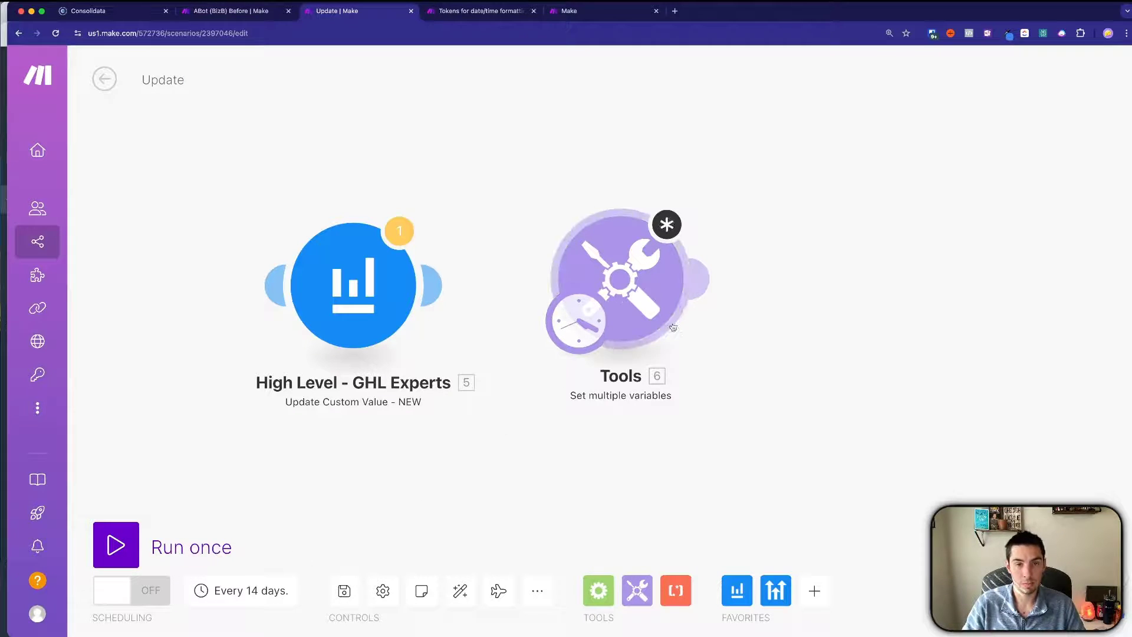
# Step: Insert an empty formatDate function as the value of the Date variable in the Set multiple variables module
pyautogui.click(619, 277)
pyautogui.click(811, 291)
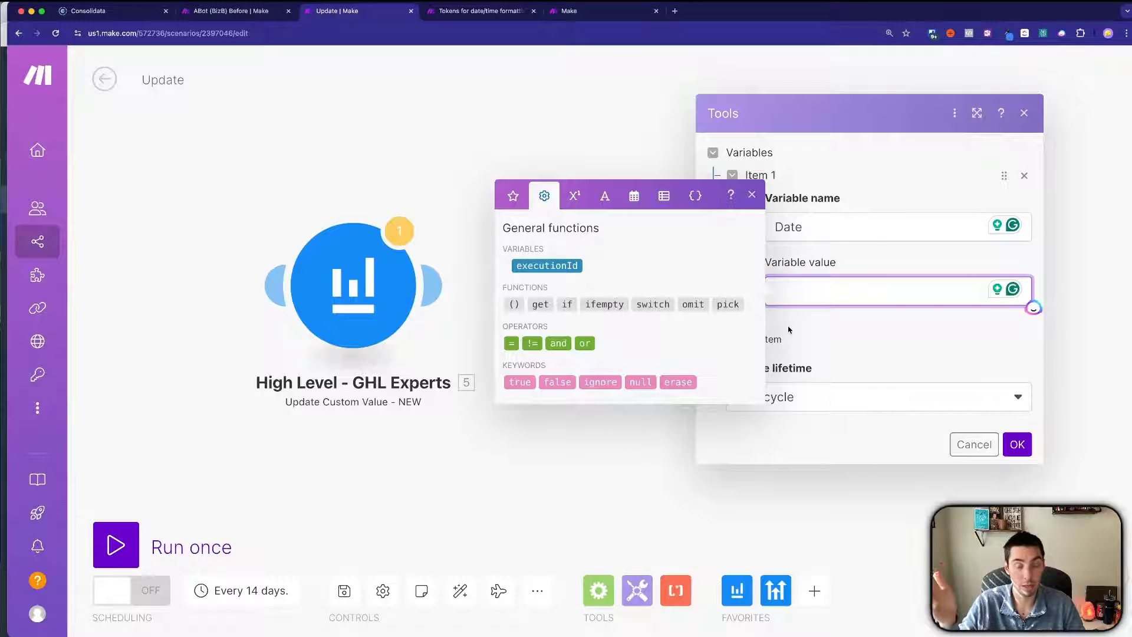
pyautogui.click(634, 197)
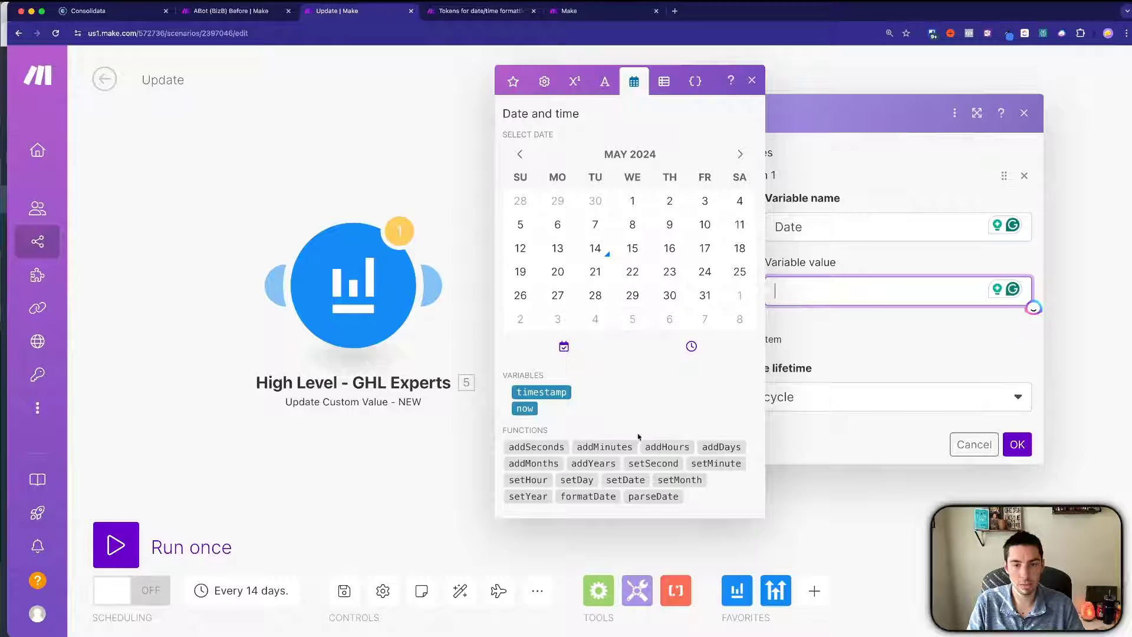
pyautogui.click(592, 497)
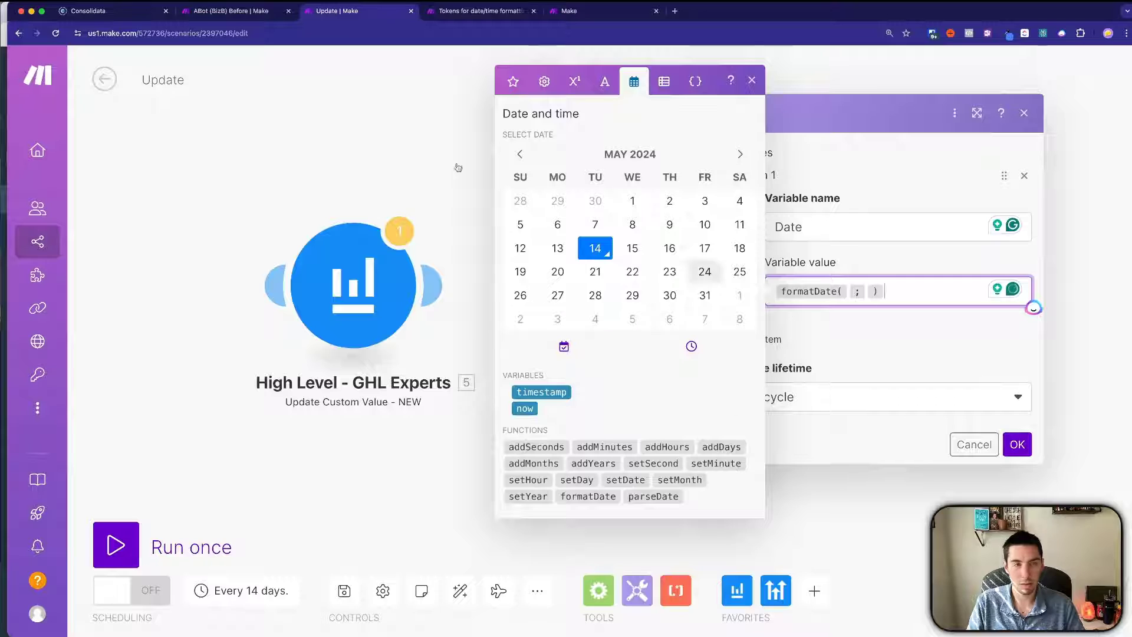
pyautogui.click(523, 361)
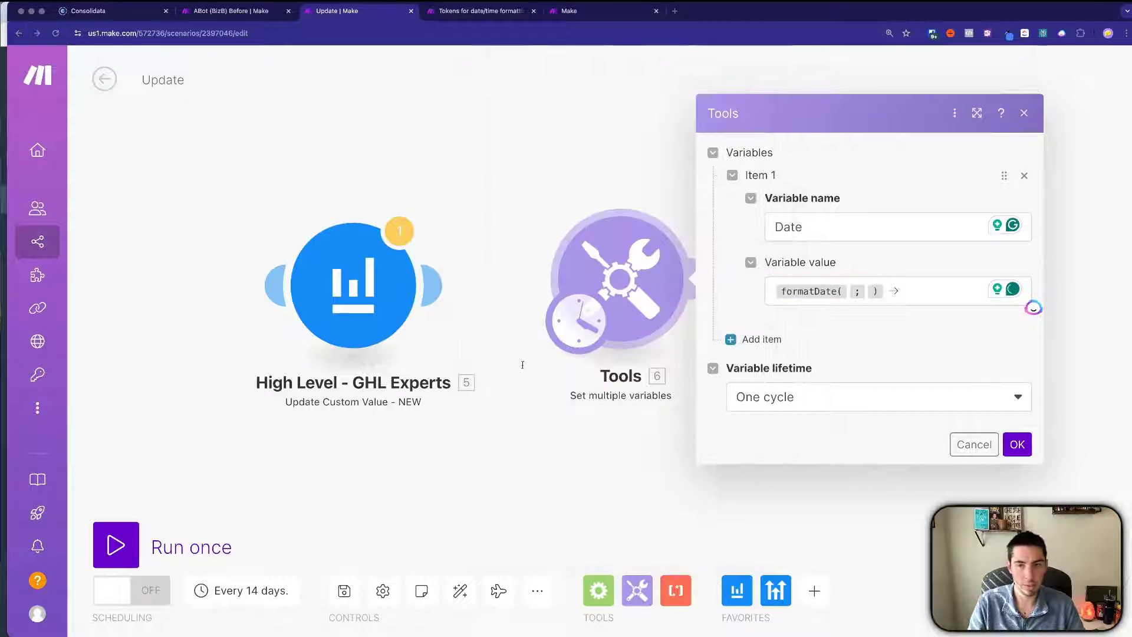
# Step: Copy the Commercial Webinar Date value from the HighLevel custom values and paste "Tuesday May 14th, 2024" below the formatDate formula in Make
pyautogui.press('super+Tab')
pyautogui.moveTo(913, 356); pyautogui.dragTo(955, 379)
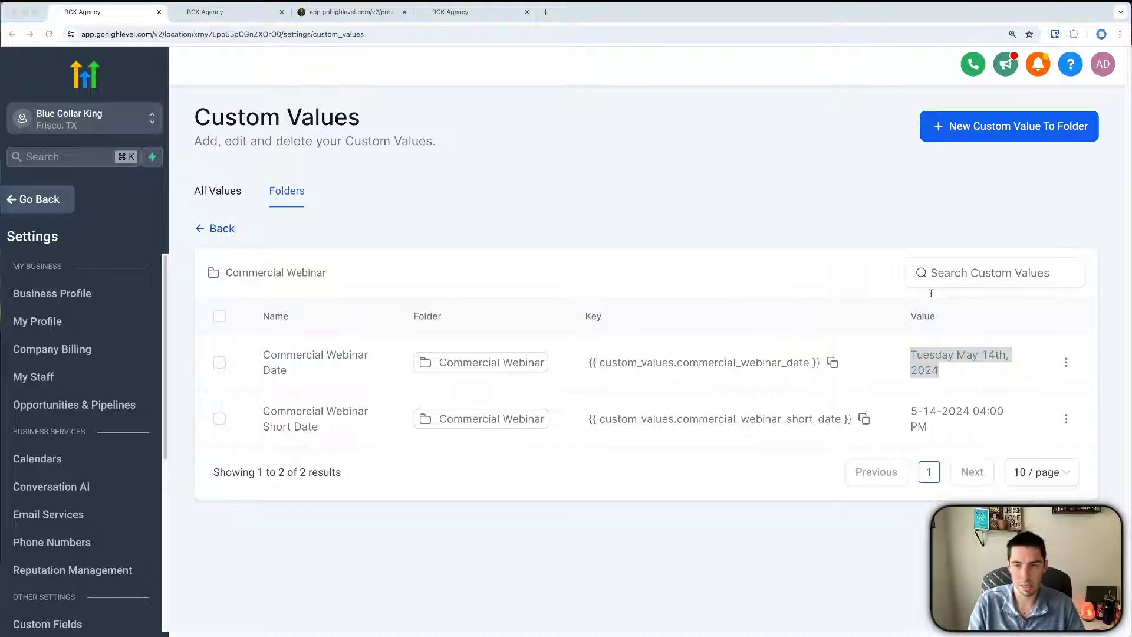
pyautogui.press('super+Tab')
pyautogui.click(847, 336)
pyautogui.write('Tuesday May 14th, 2024')
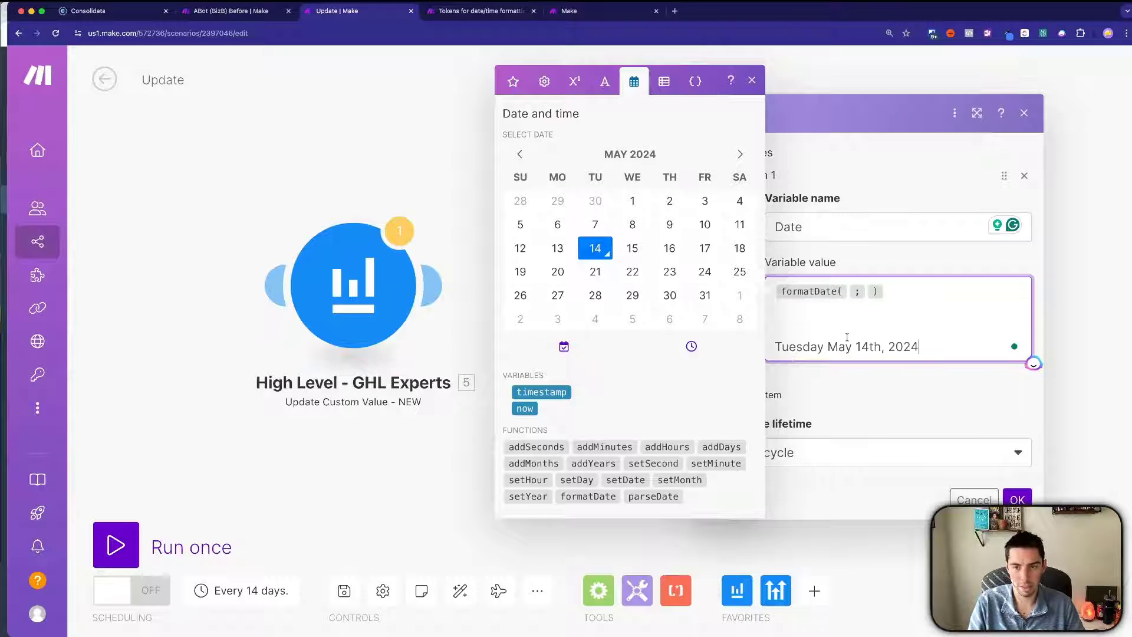
# Step: Nest an addDays function inside formatDate with now as its date argument
pyautogui.click(855, 284)
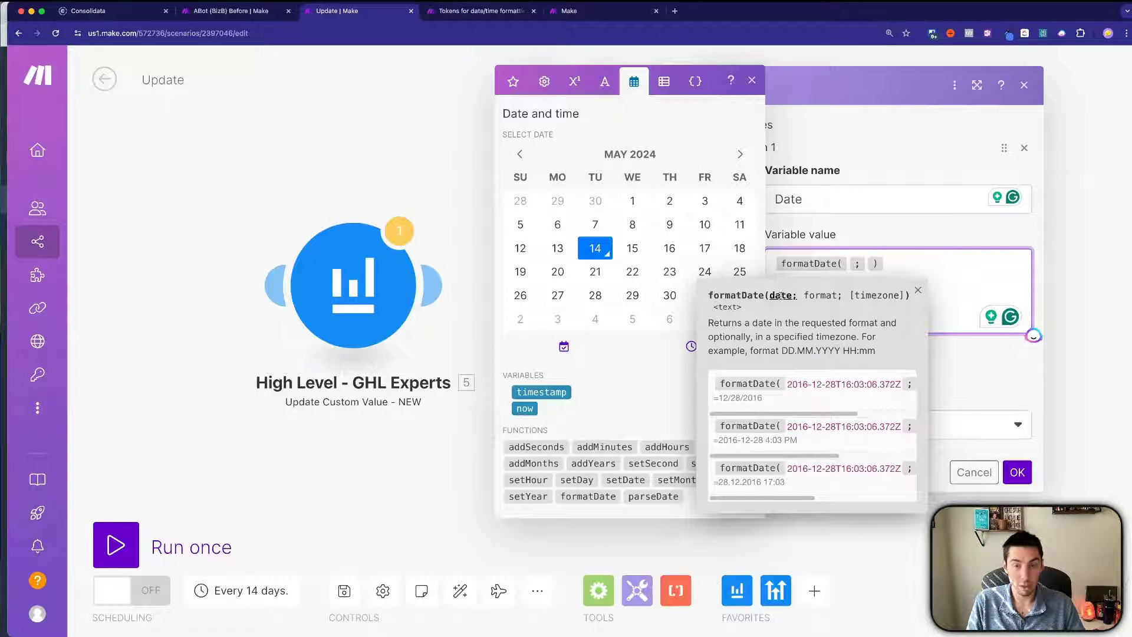
pyautogui.click(525, 408)
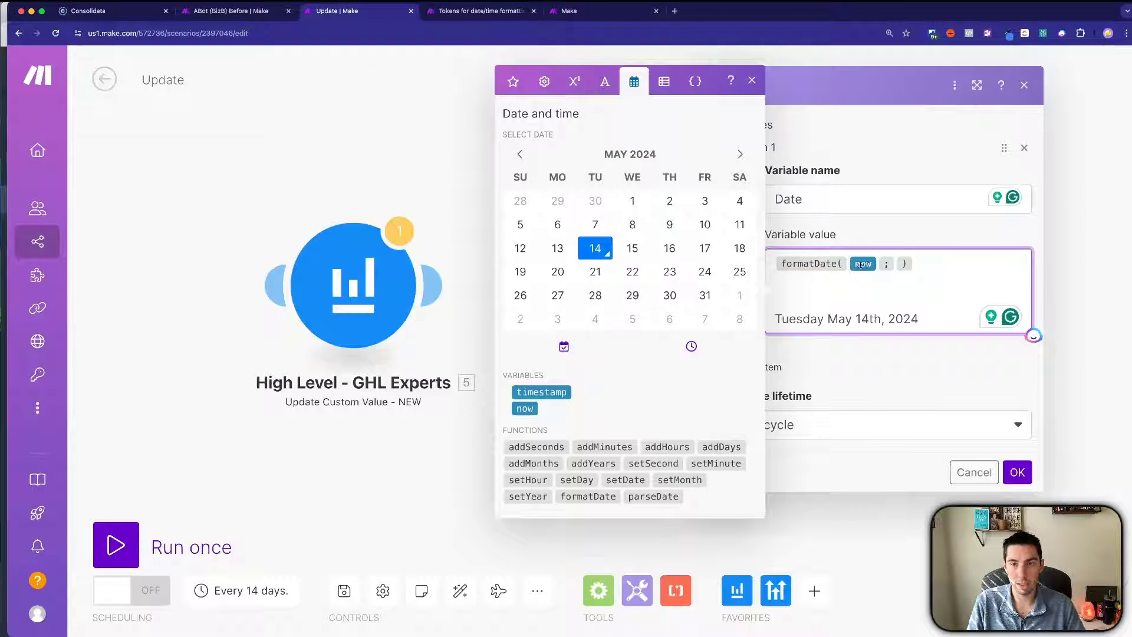
pyautogui.moveTo(862, 265)
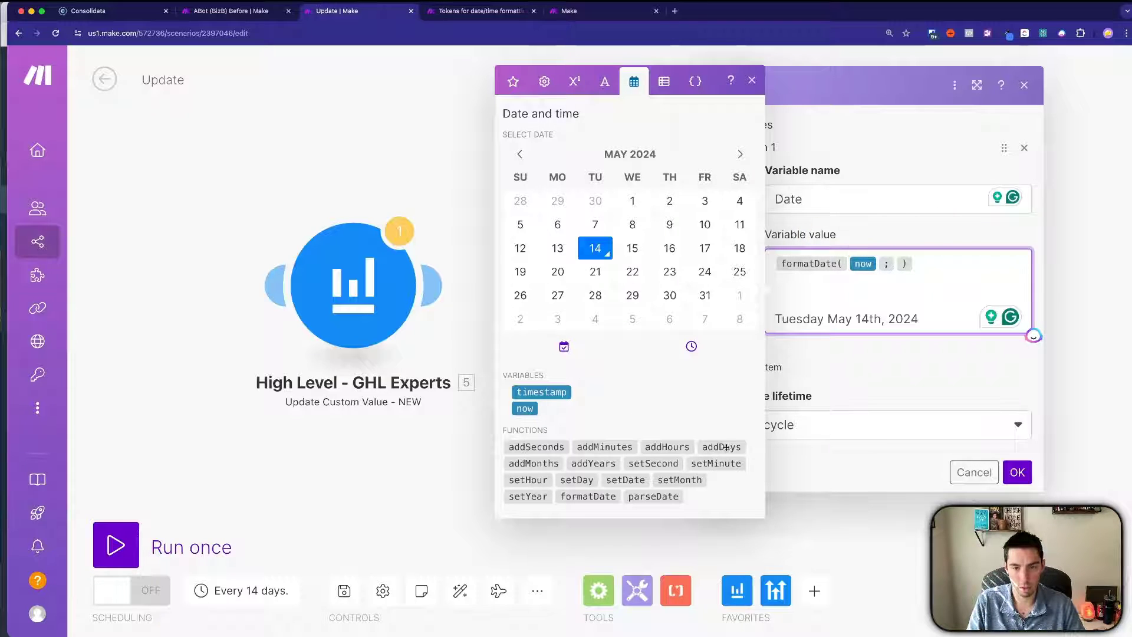
pyautogui.moveTo(714, 446); pyautogui.dragTo(871, 263)
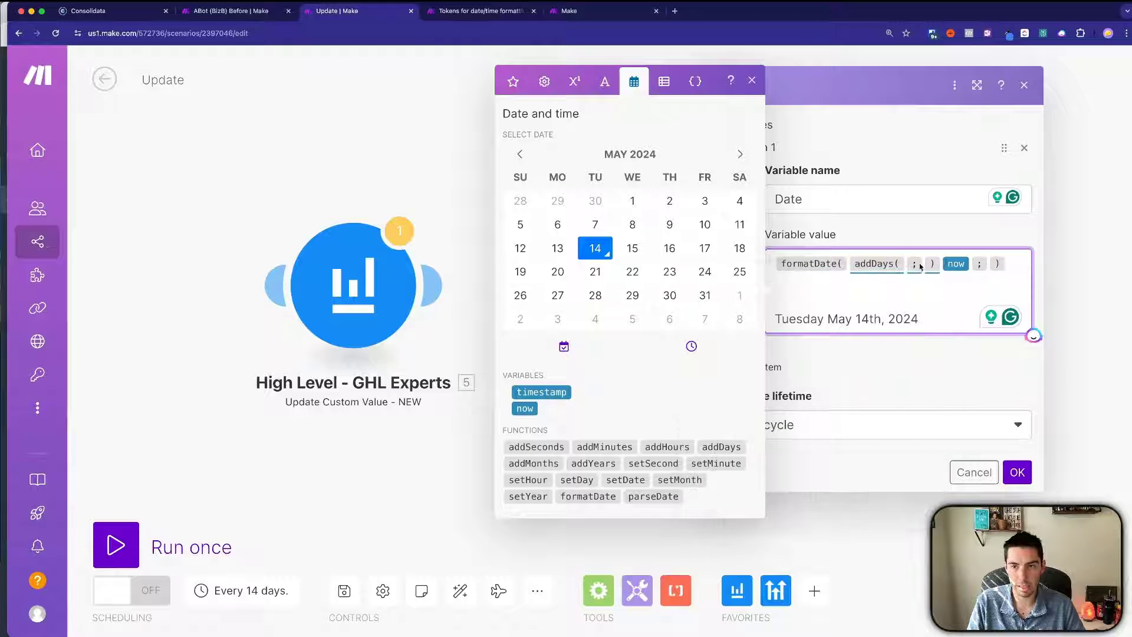
pyautogui.moveTo(810, 264)
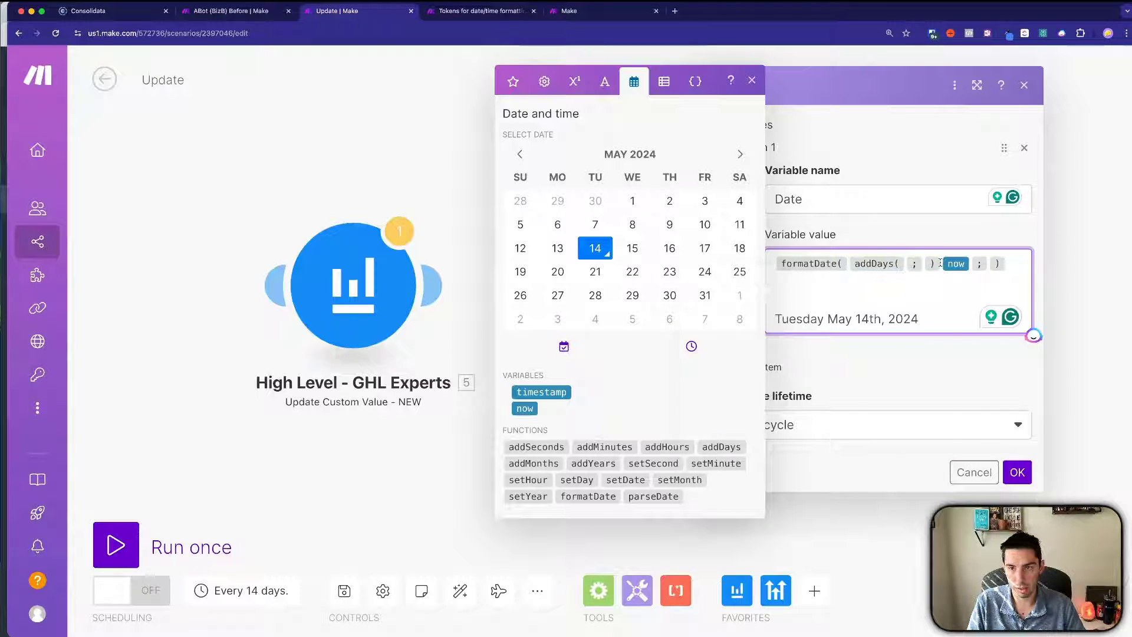
pyautogui.moveTo(956, 263); pyautogui.dragTo(923, 264)
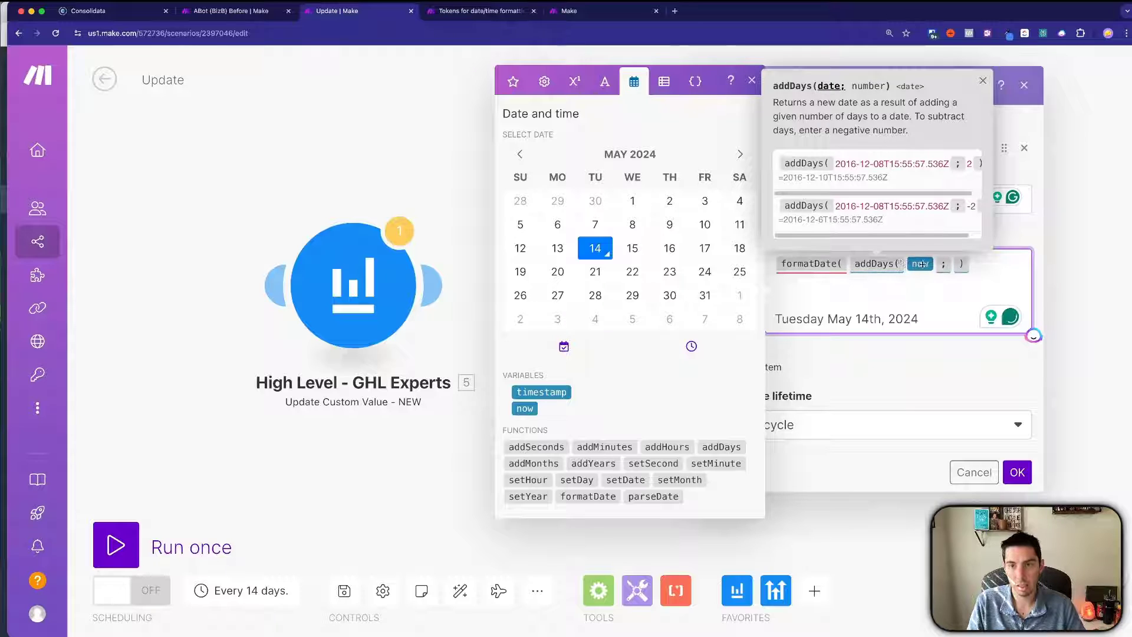
# Step: Set the addDays number to 14 and add a semicolon after addDays for formatDate's format argument
pyautogui.moveTo(881, 263)
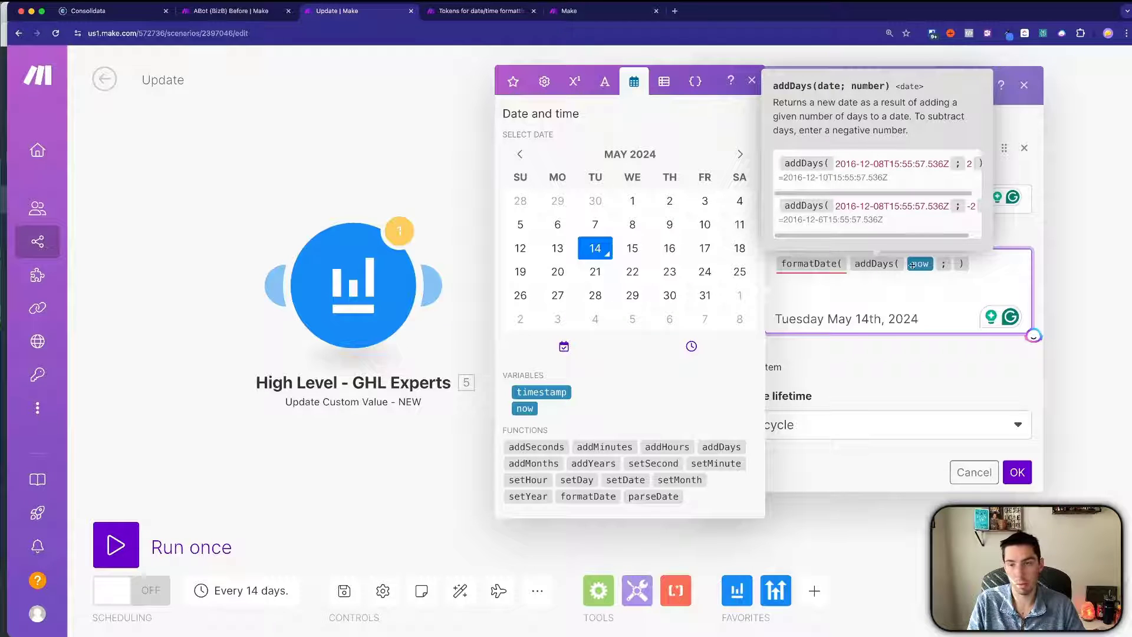
pyautogui.click(951, 265)
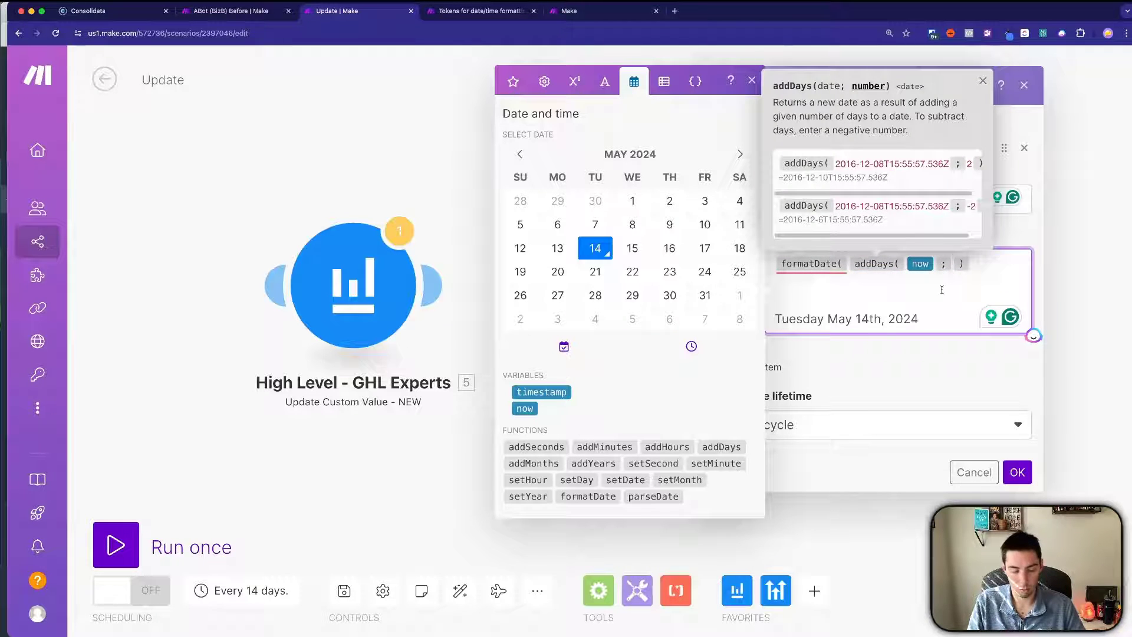
pyautogui.write('14')
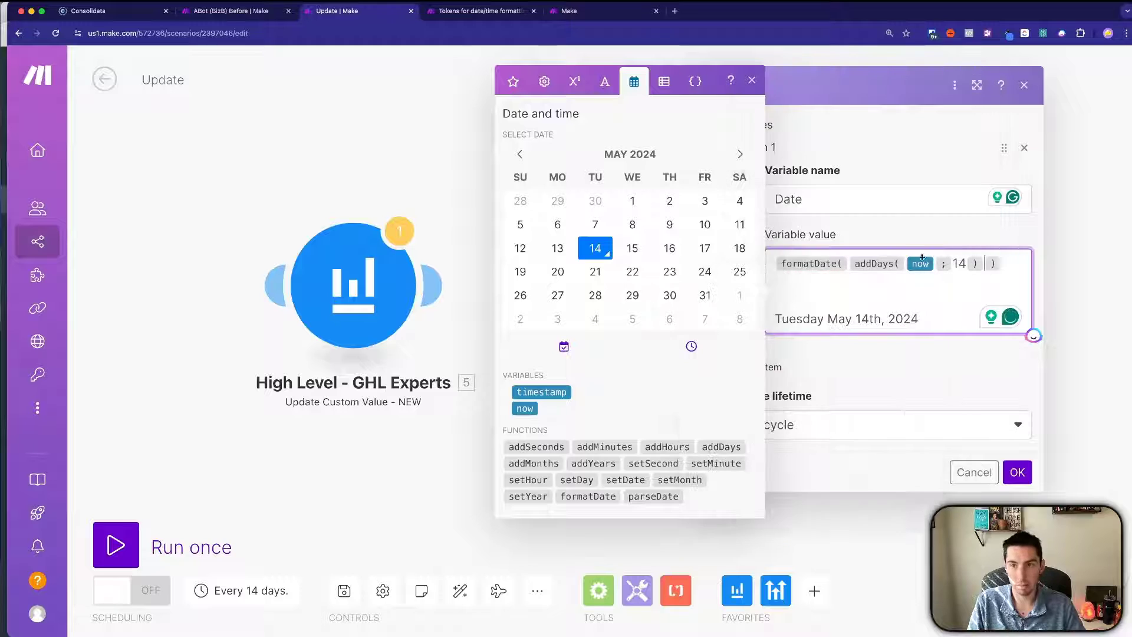
pyautogui.click(980, 267)
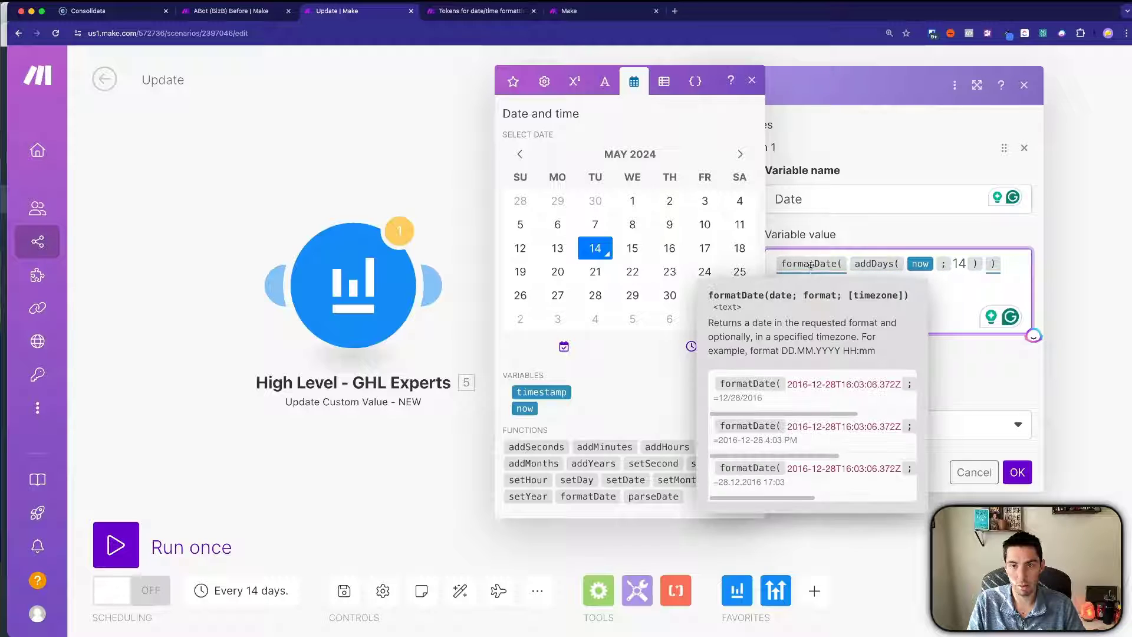
pyautogui.write(';')
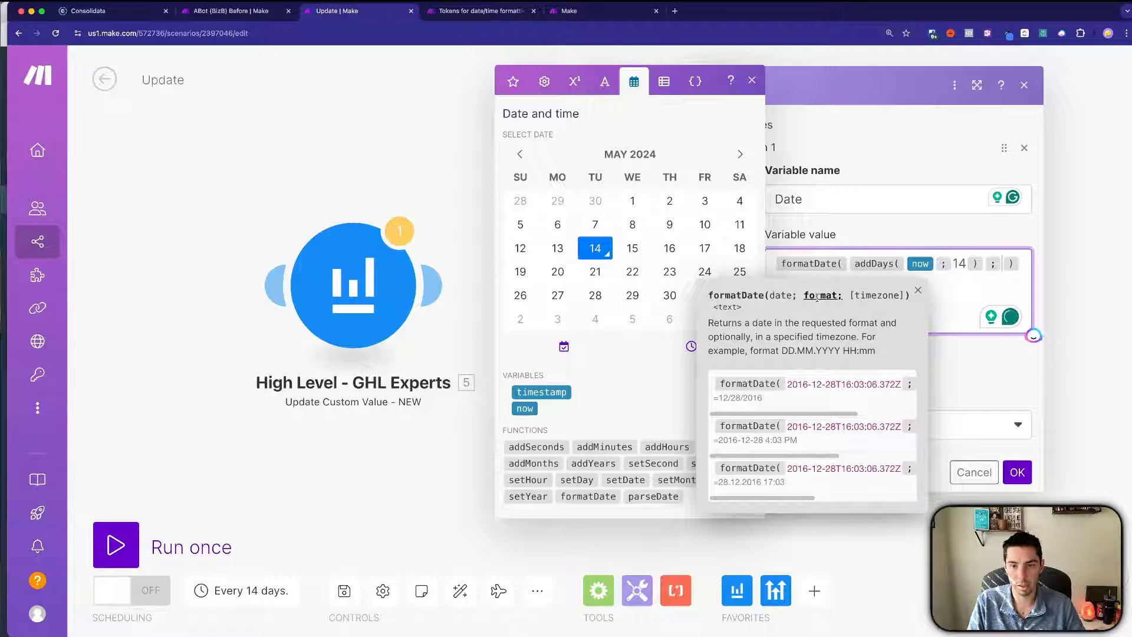
# Step: Look up the token for the full month name in Make's date/time formatting tokens reference and select it
pyautogui.click(1001, 282)
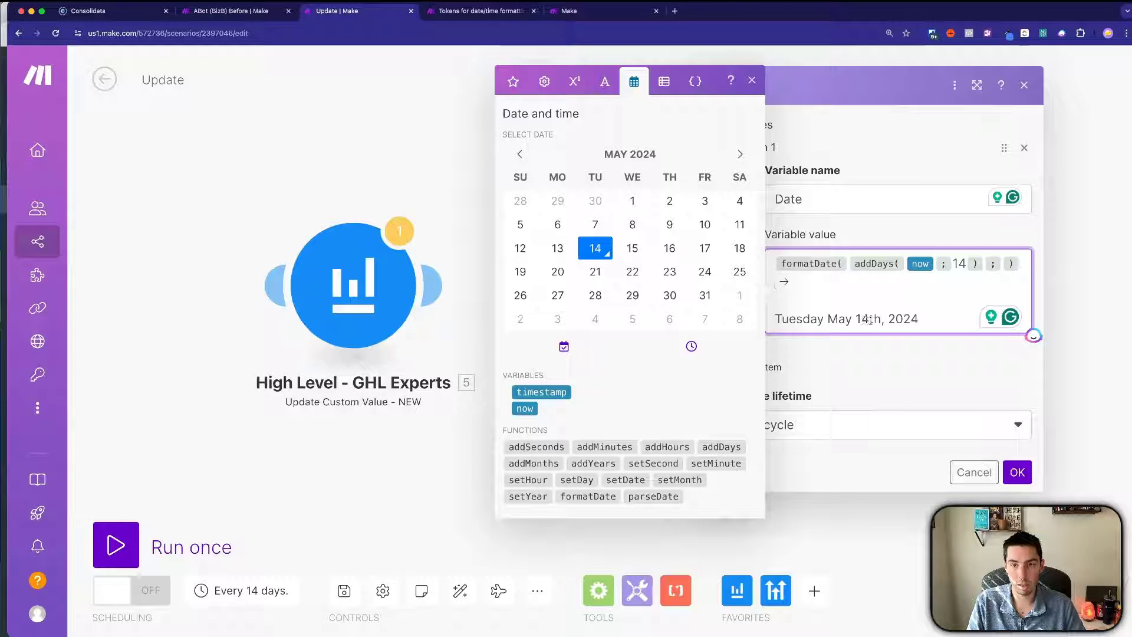
pyautogui.click(811, 263)
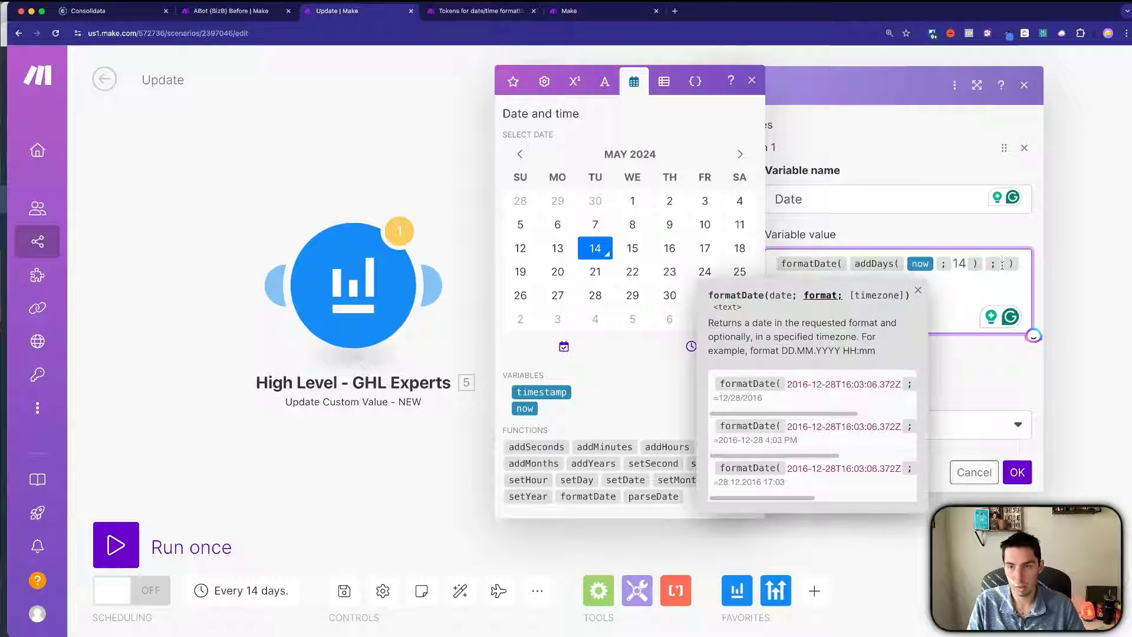
pyautogui.click(480, 11)
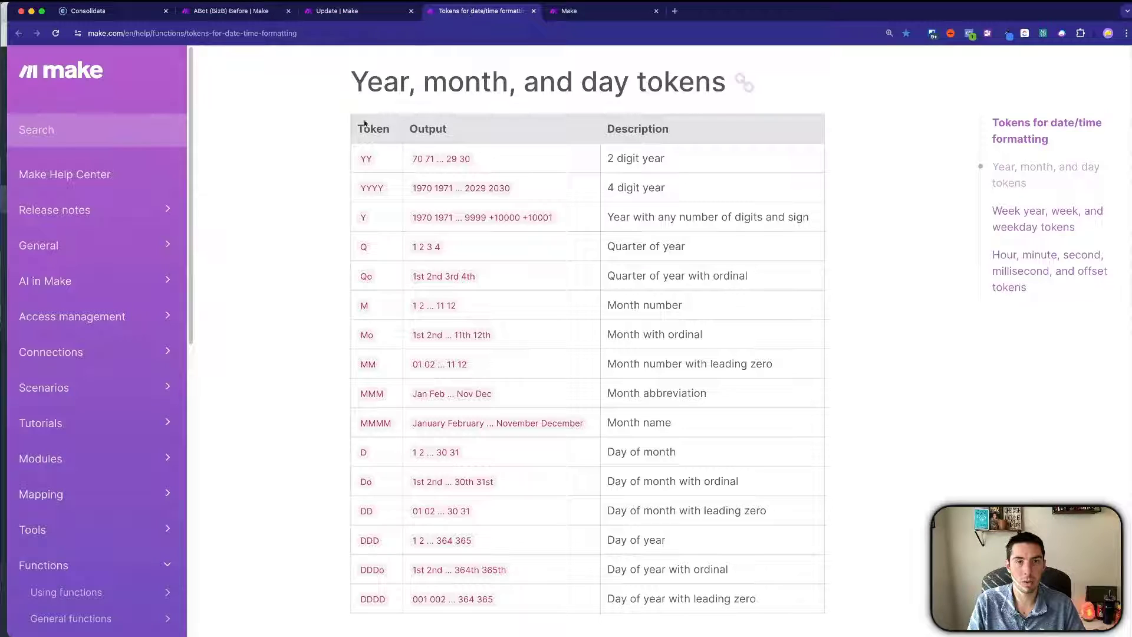
pyautogui.scroll(5, 298, 263)
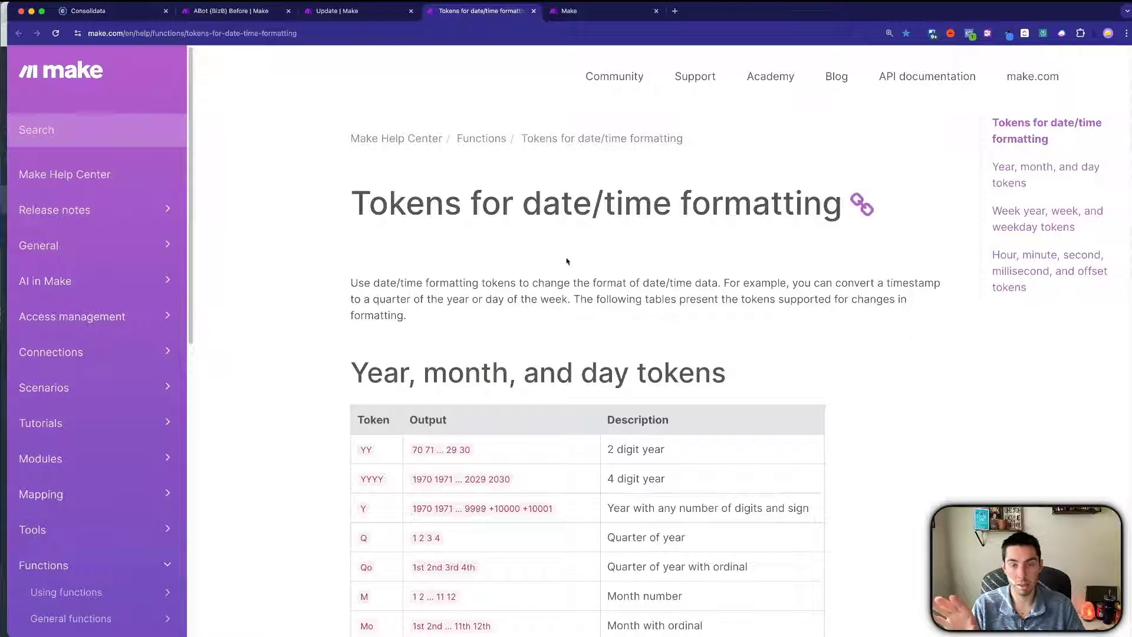
pyautogui.scroll(-5, 510, 318)
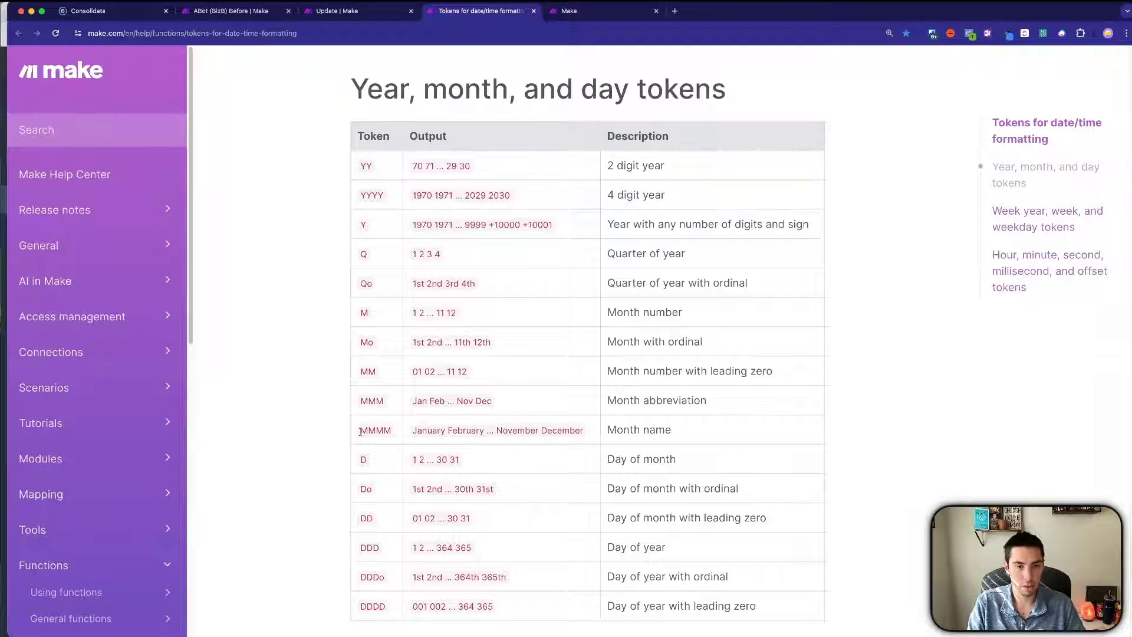
pyautogui.moveTo(360, 432); pyautogui.dragTo(394, 435)
pyautogui.press('super+plus')
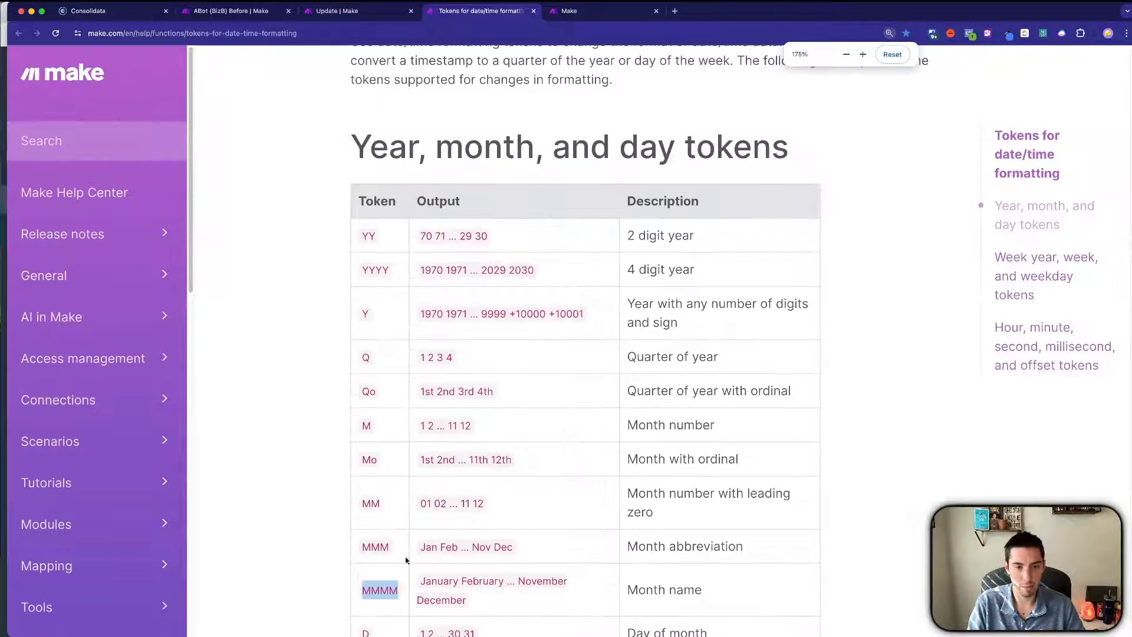
pyautogui.scroll(-3, 435, 523)
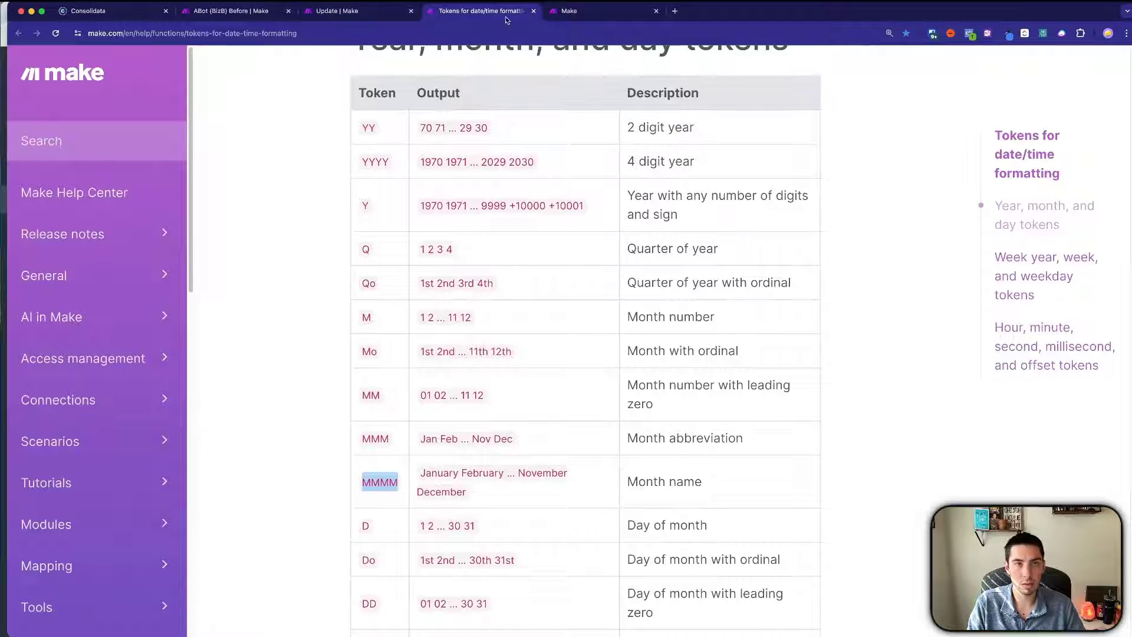
# Step: Enter MMMM as the format argument of formatDate in the Date variable, without a timezone argument
pyautogui.click(353, 12)
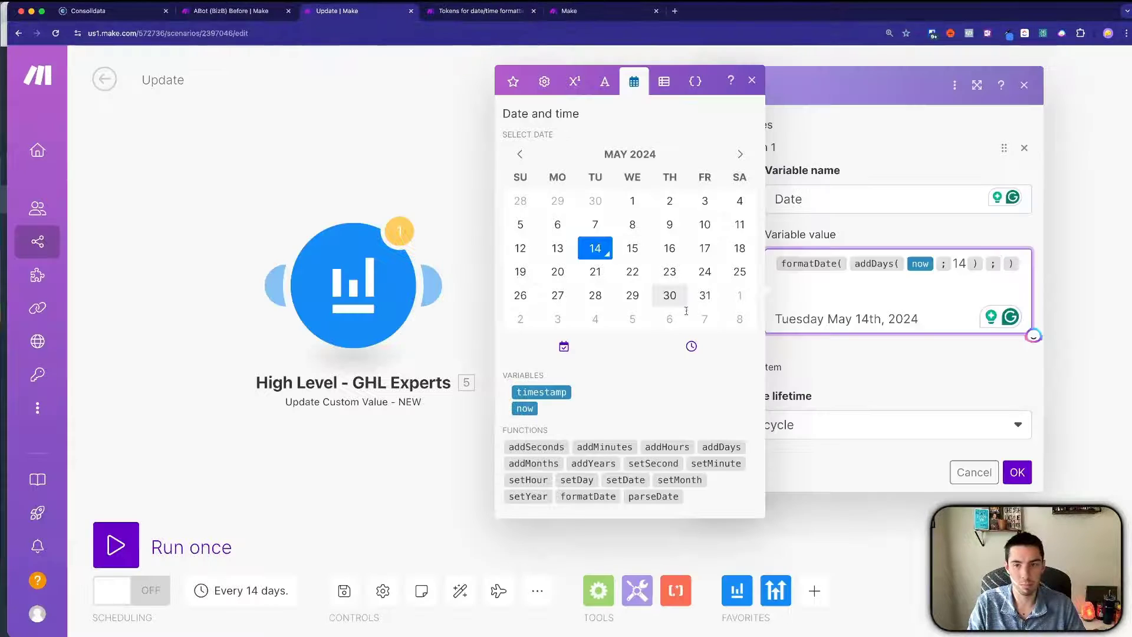
pyautogui.write('M')
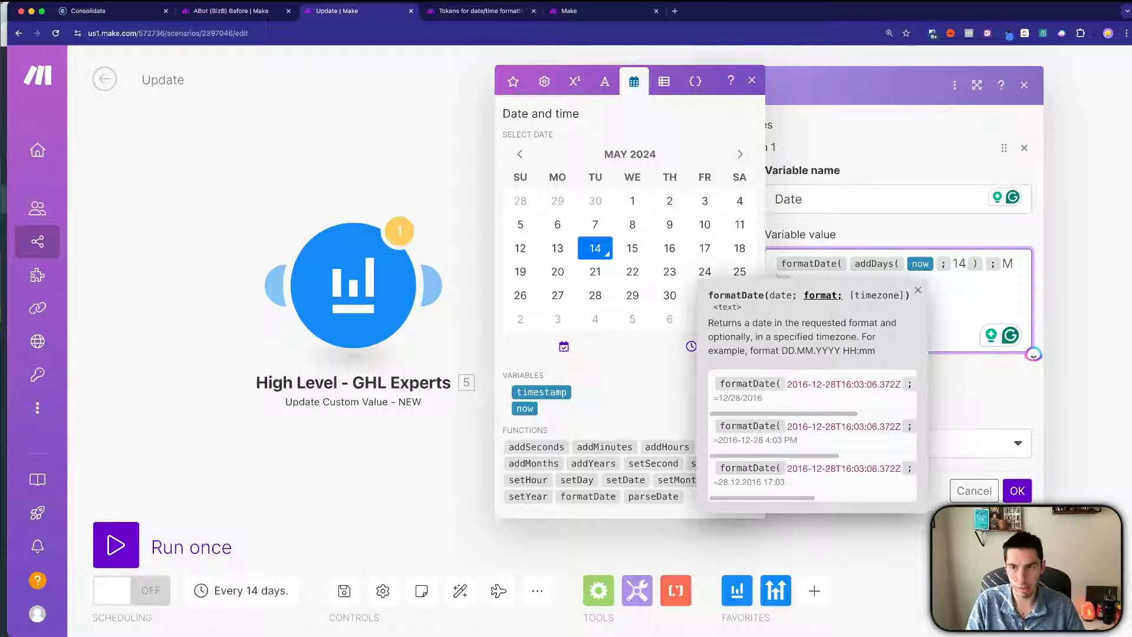
pyautogui.write(';')
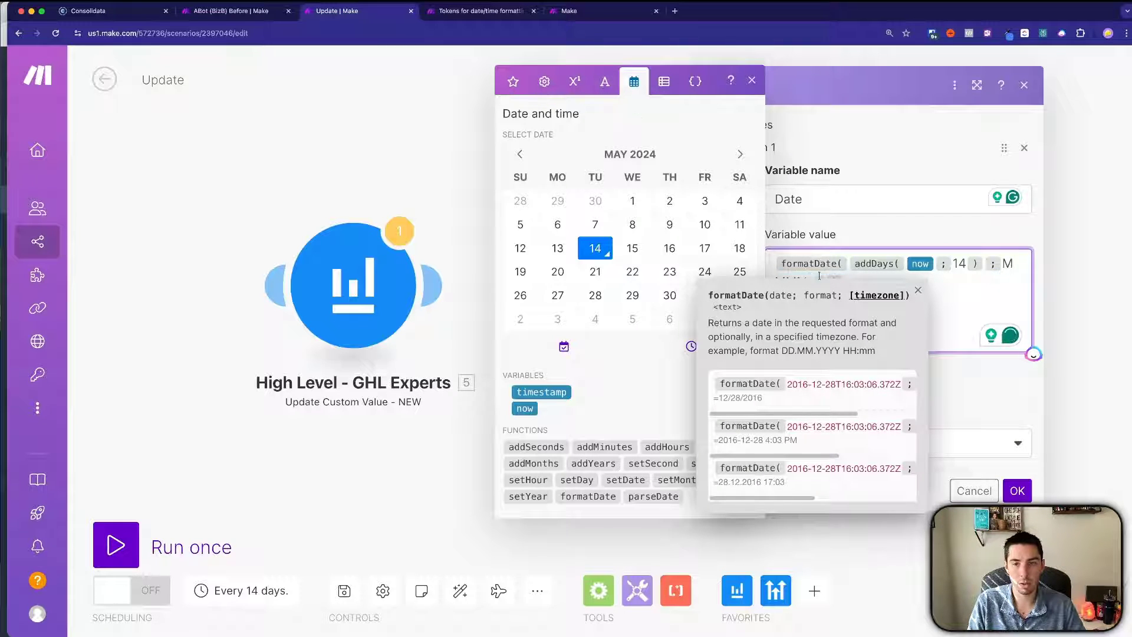
pyautogui.press('BackSpace')
pyautogui.click(830, 331)
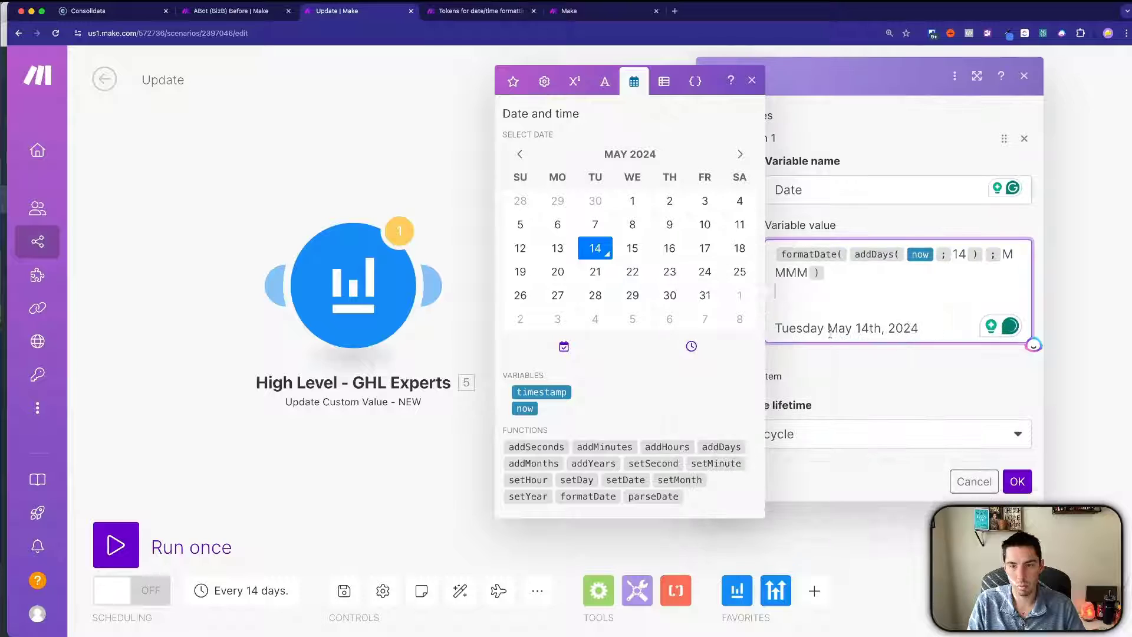
pyautogui.click(807, 272)
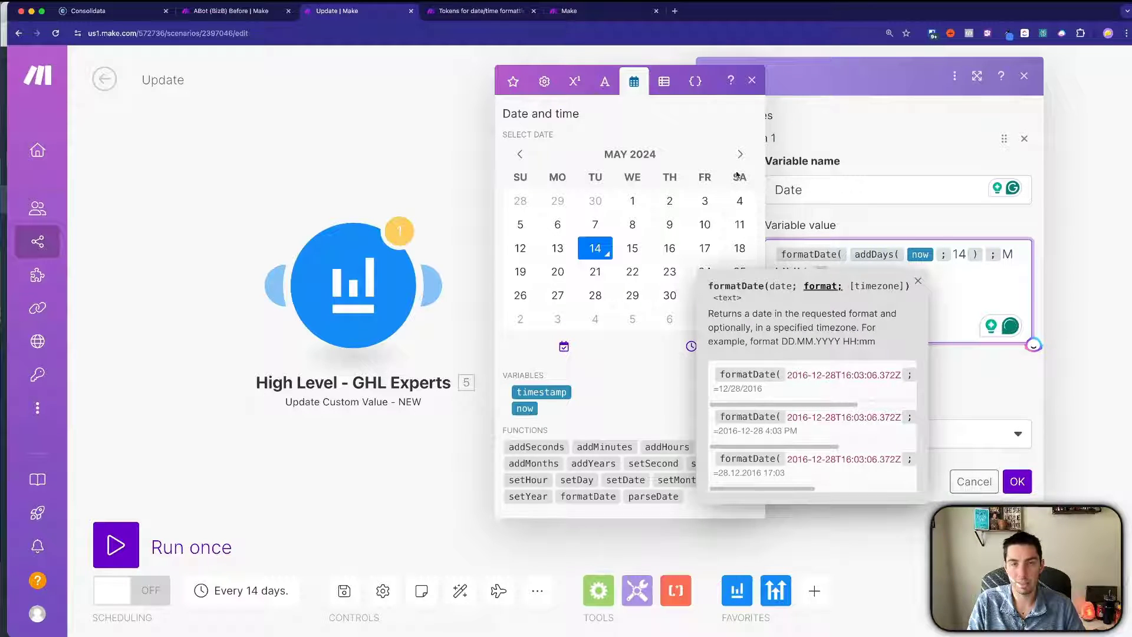
# Step: Compare the outputs of the month number and month-with-ordinal tokens in the tokens reference, and return to the Update scenario
pyautogui.click(488, 12)
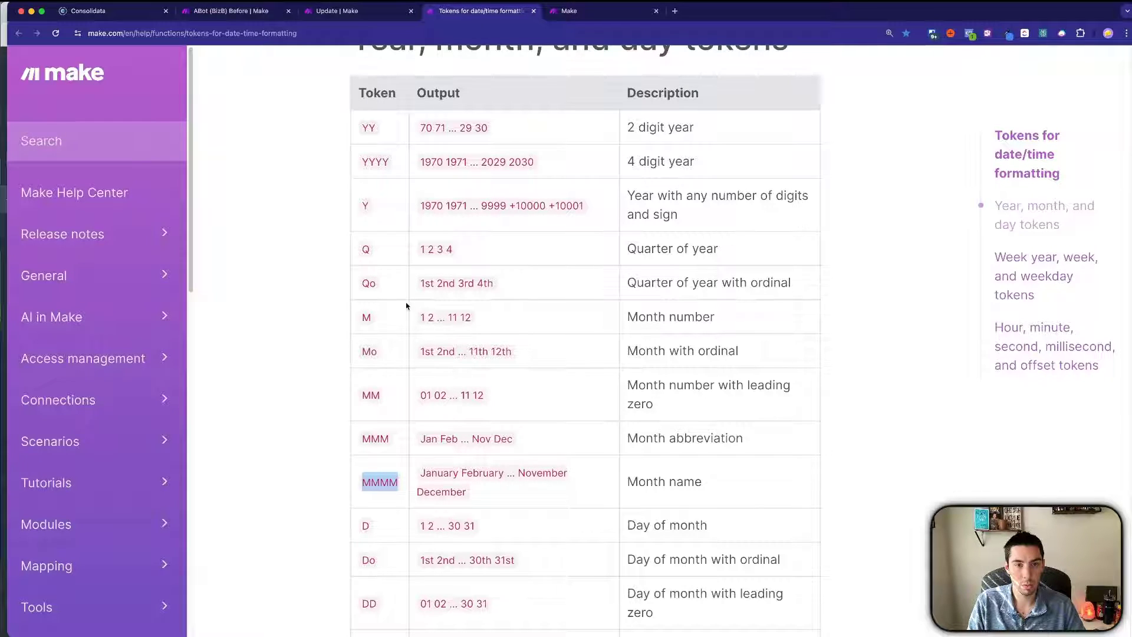
pyautogui.moveTo(442, 352); pyautogui.dragTo(465, 352)
pyautogui.moveTo(668, 352); pyautogui.dragTo(753, 359)
pyautogui.moveTo(625, 352); pyautogui.dragTo(736, 350)
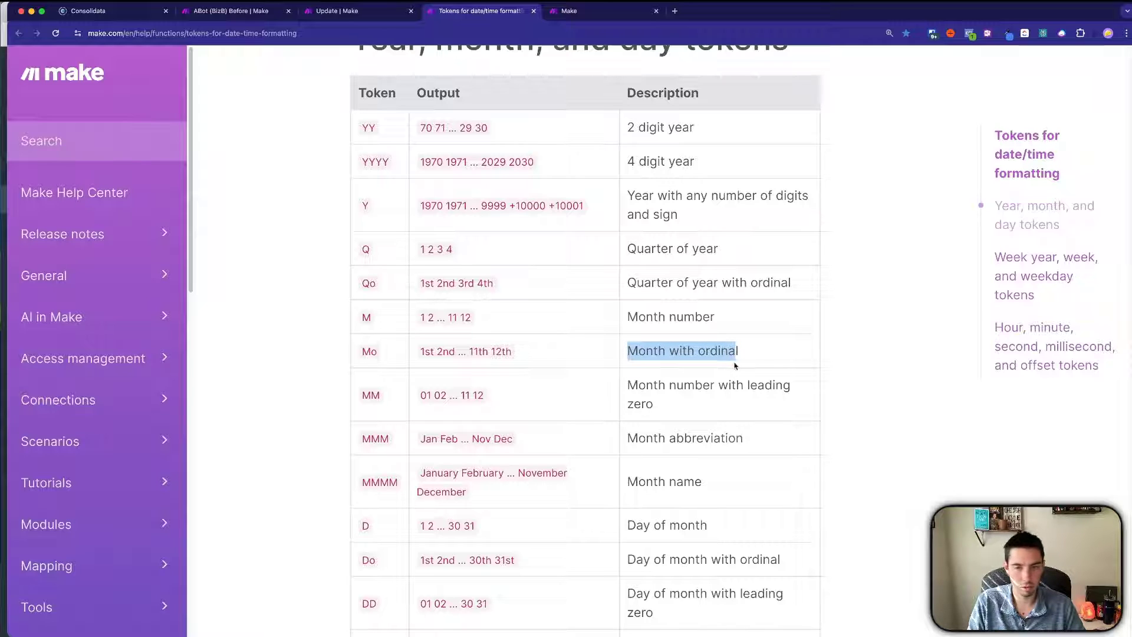
pyautogui.click(734, 352)
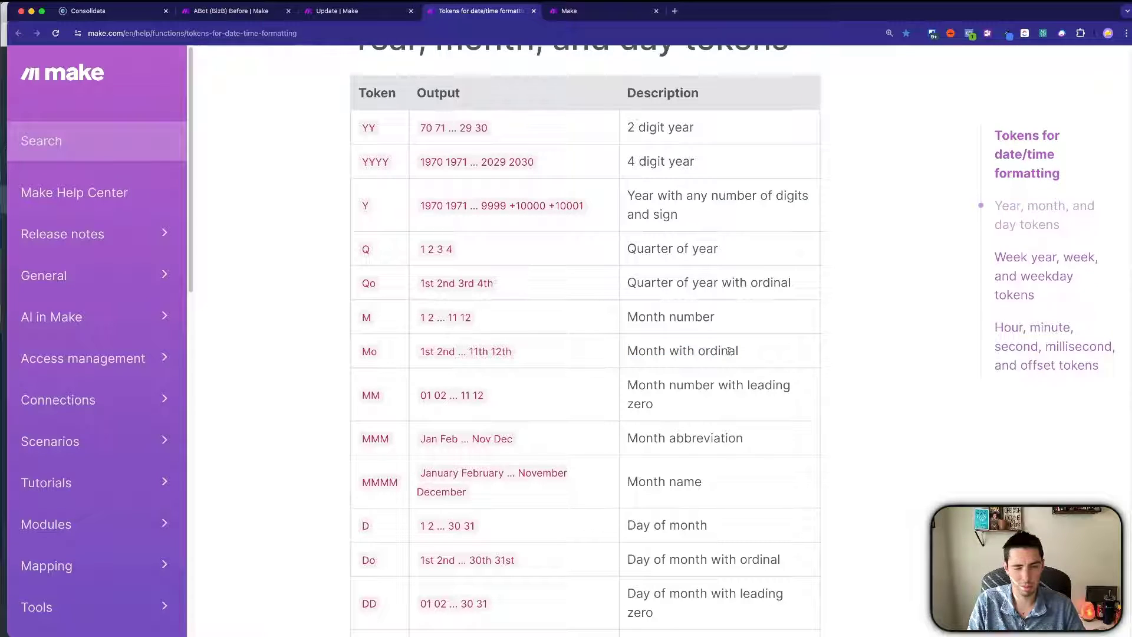
pyautogui.moveTo(419, 352); pyautogui.dragTo(514, 353)
pyautogui.click(438, 354)
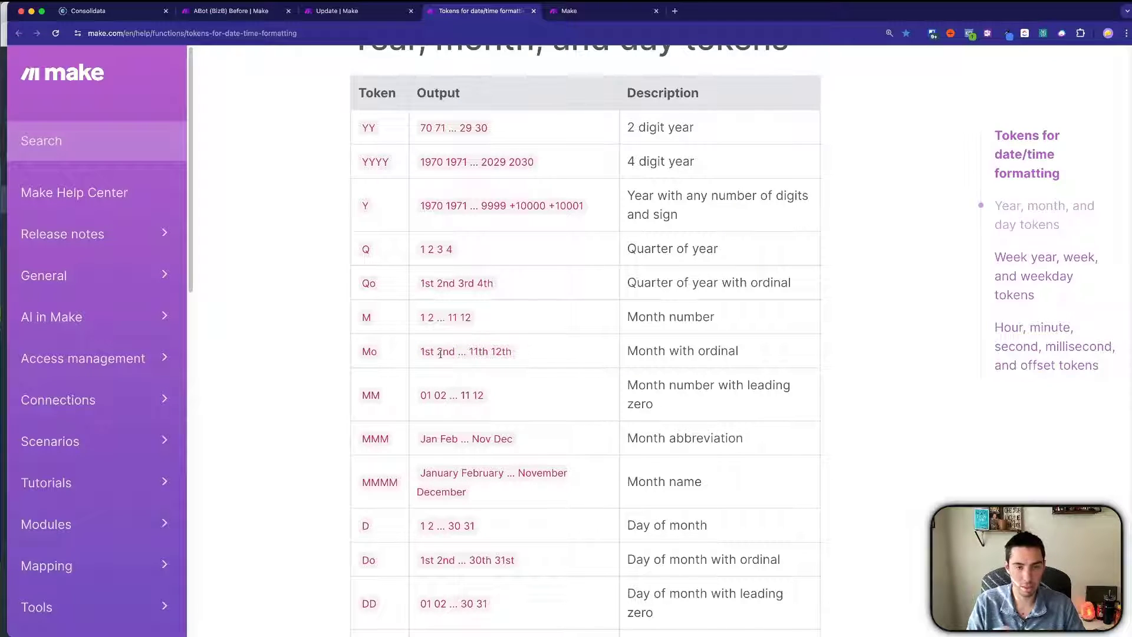
pyautogui.moveTo(426, 317); pyautogui.dragTo(472, 317)
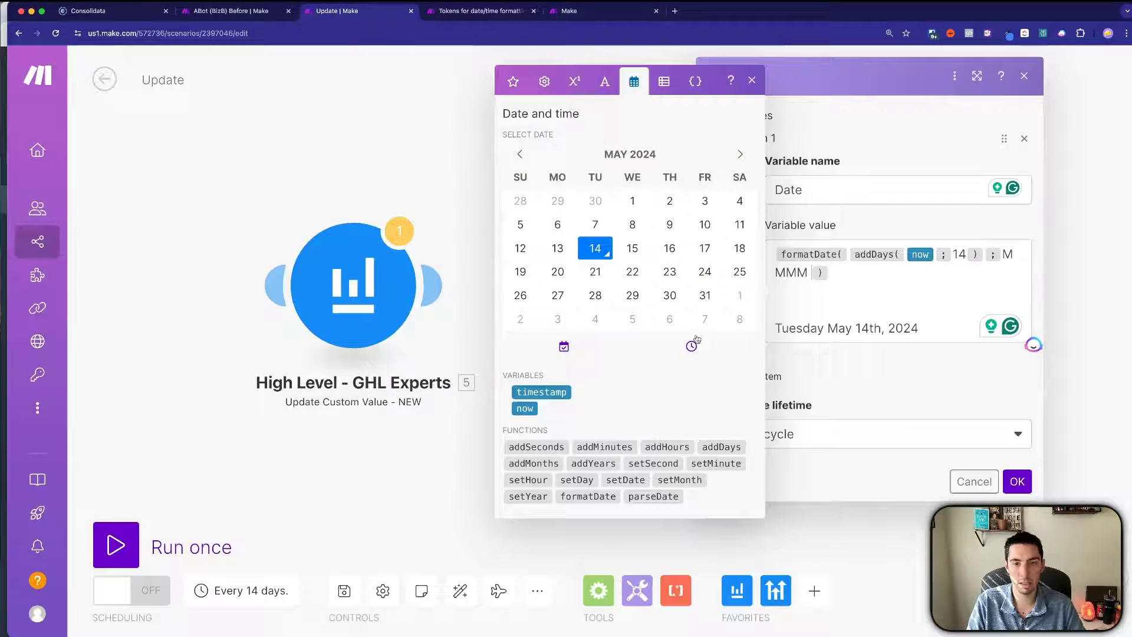
pyautogui.click(330, 13)
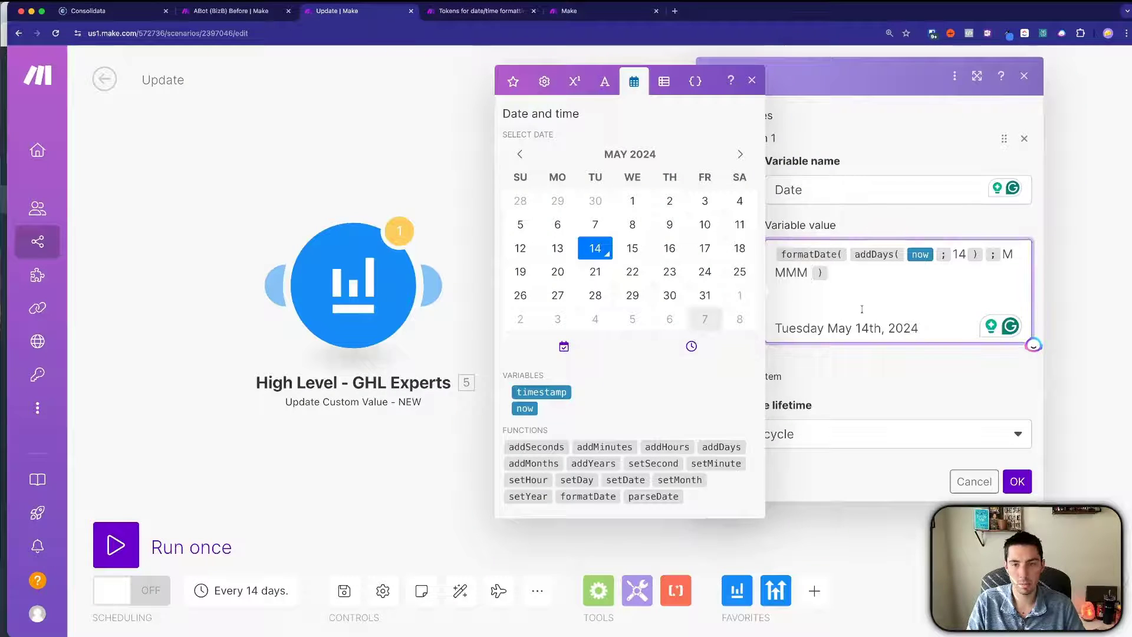
# Step: Extend formatDate's format argument in the Date variable to MMMM Mo, YYYY, checking the year token in the tokens reference, and save the module
pyautogui.click(819, 270)
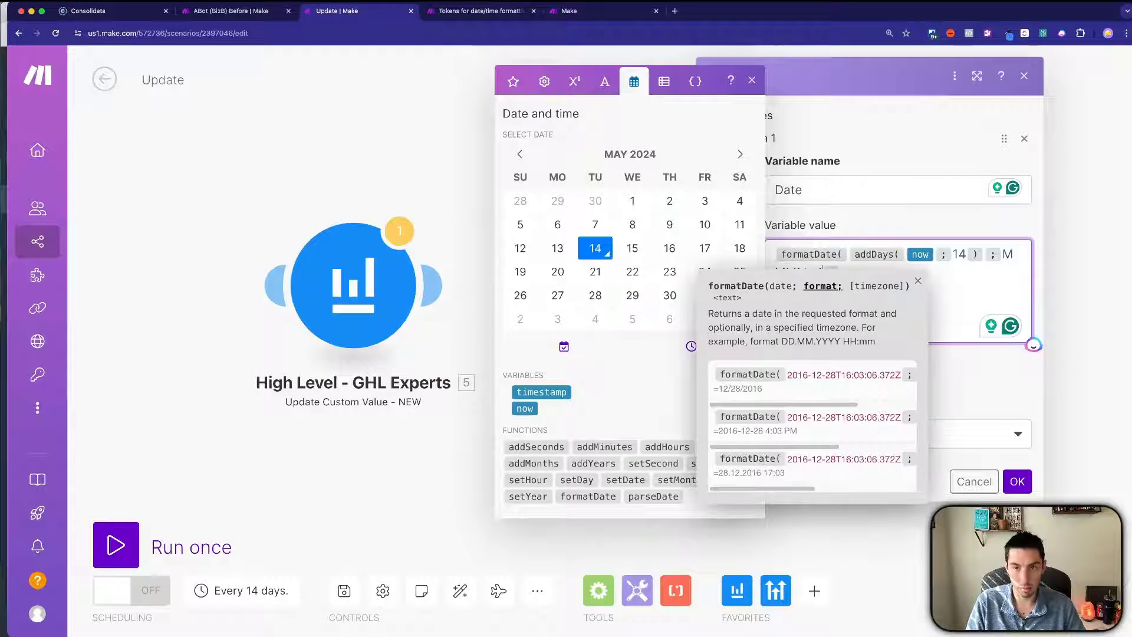
pyautogui.click(974, 326)
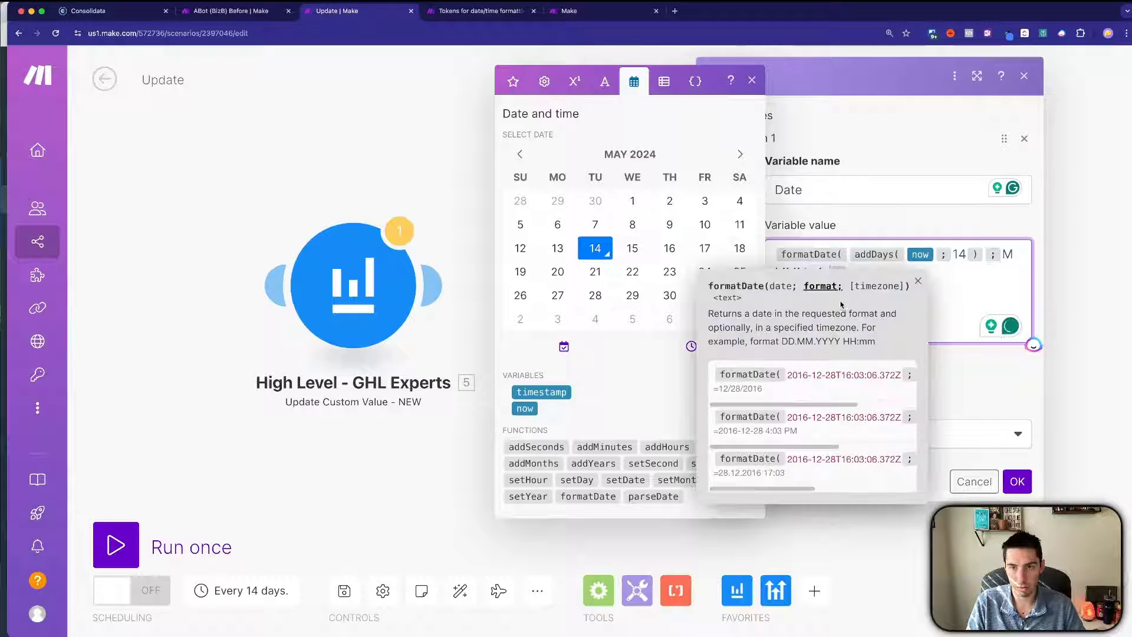
pyautogui.click(961, 320)
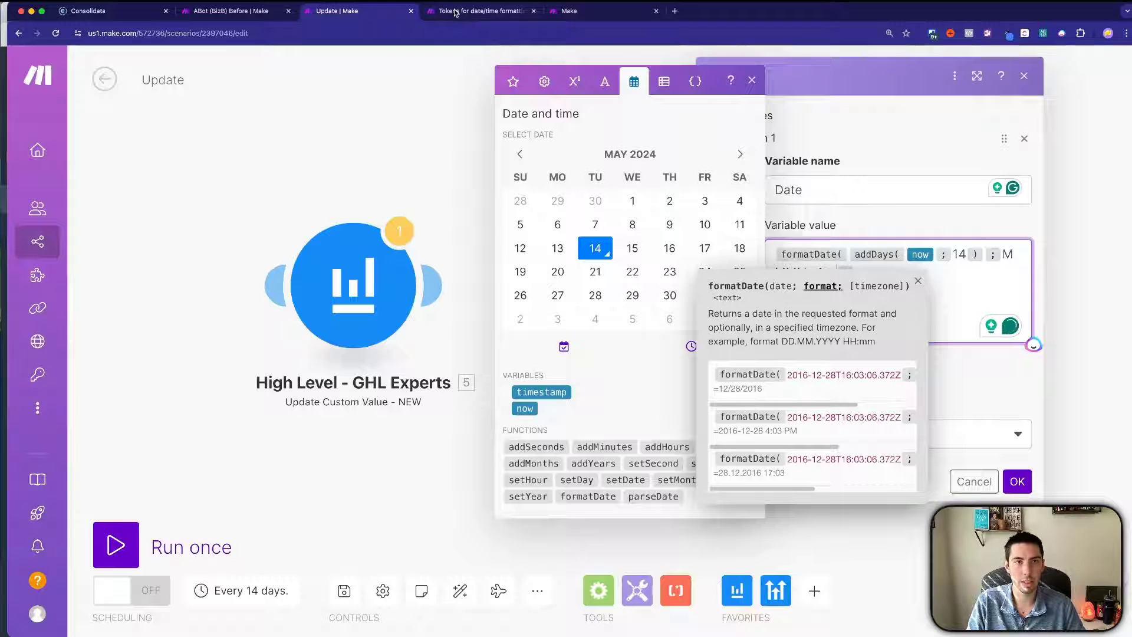
pyautogui.click(480, 10)
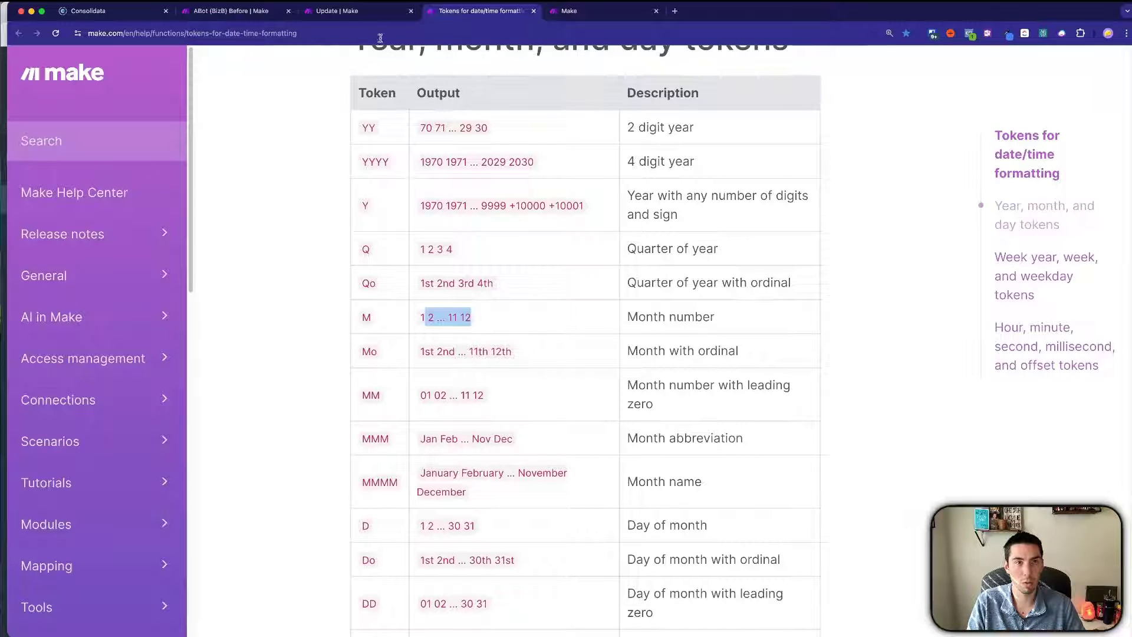
pyautogui.click(366, 12)
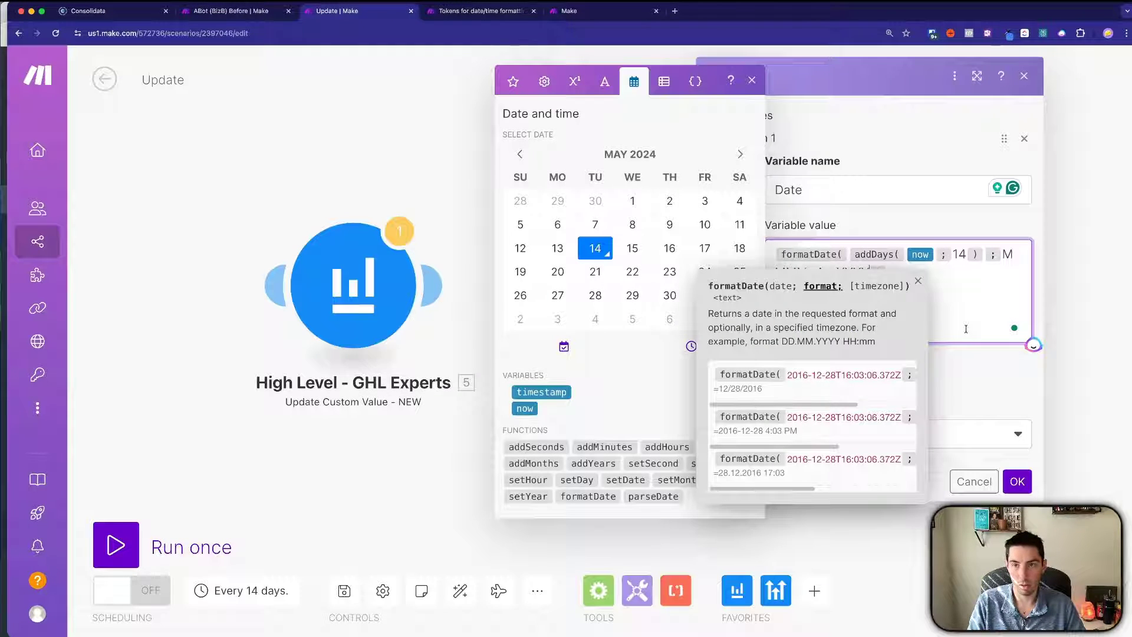
pyautogui.click(843, 302)
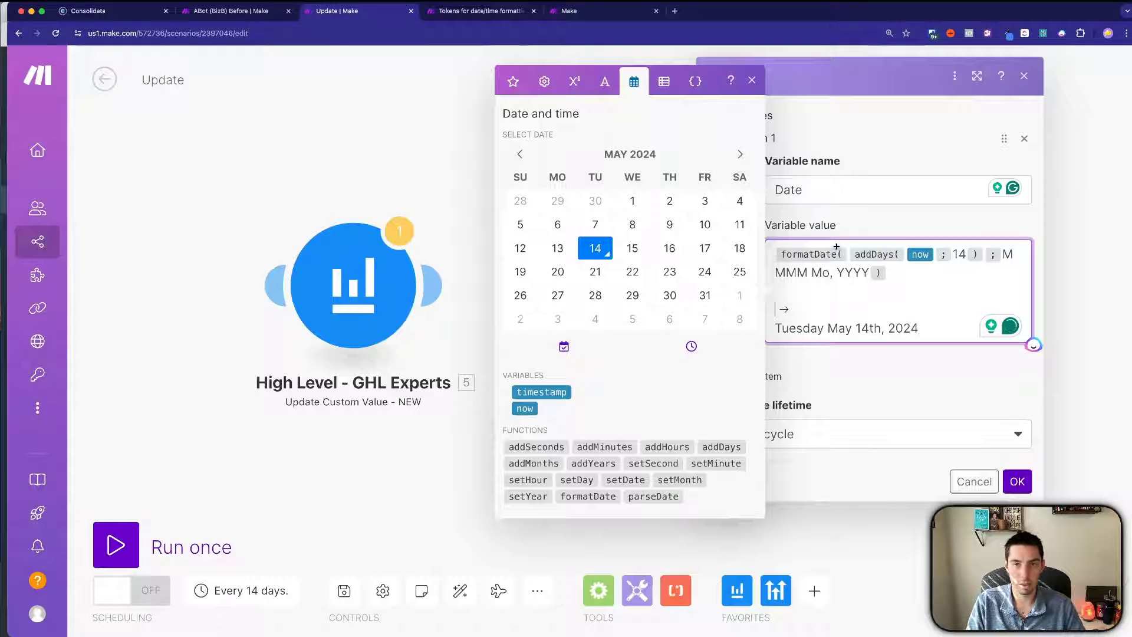
pyautogui.click(1025, 482)
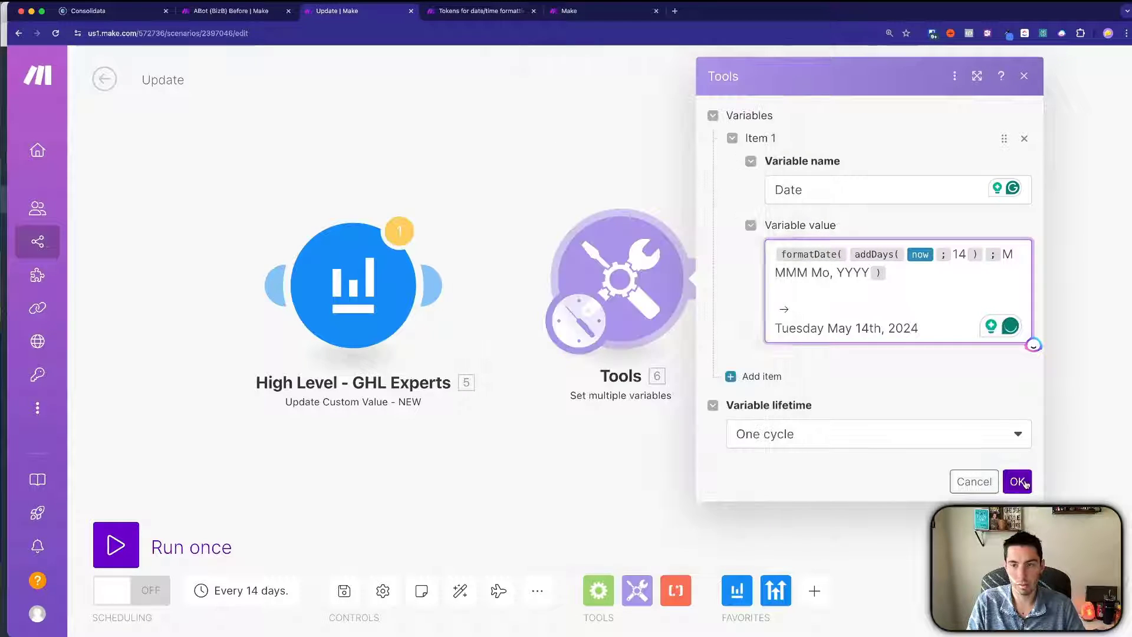
pyautogui.click(1017, 481)
# Step: Run the scenario once and inspect the Date output of the Set multiple variables module
pyautogui.click(115, 544)
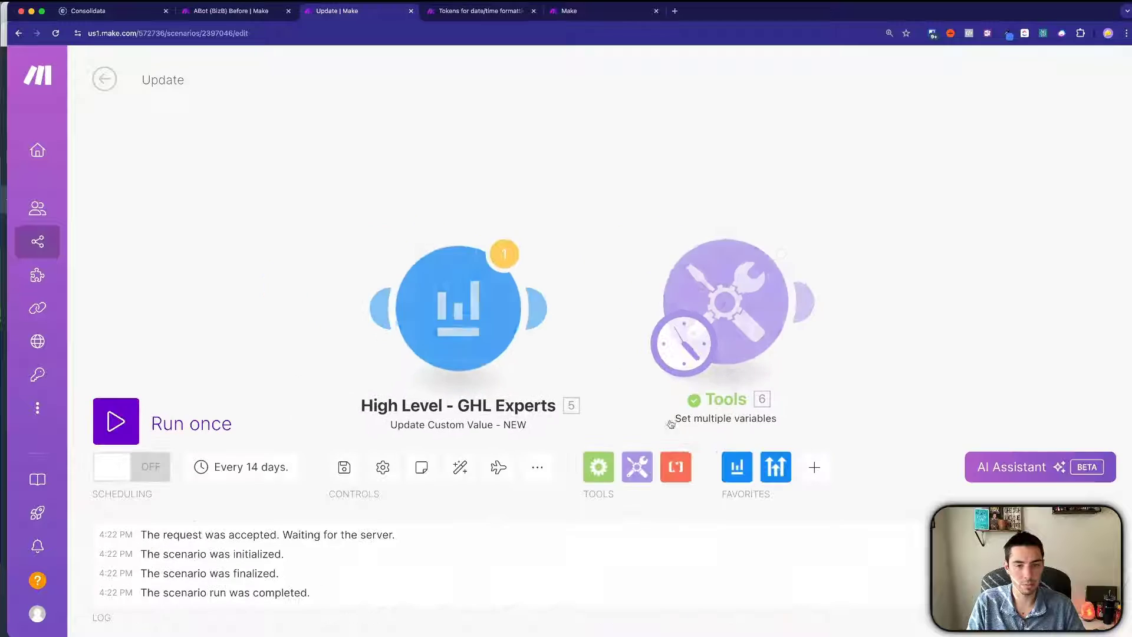
pyautogui.click(819, 225)
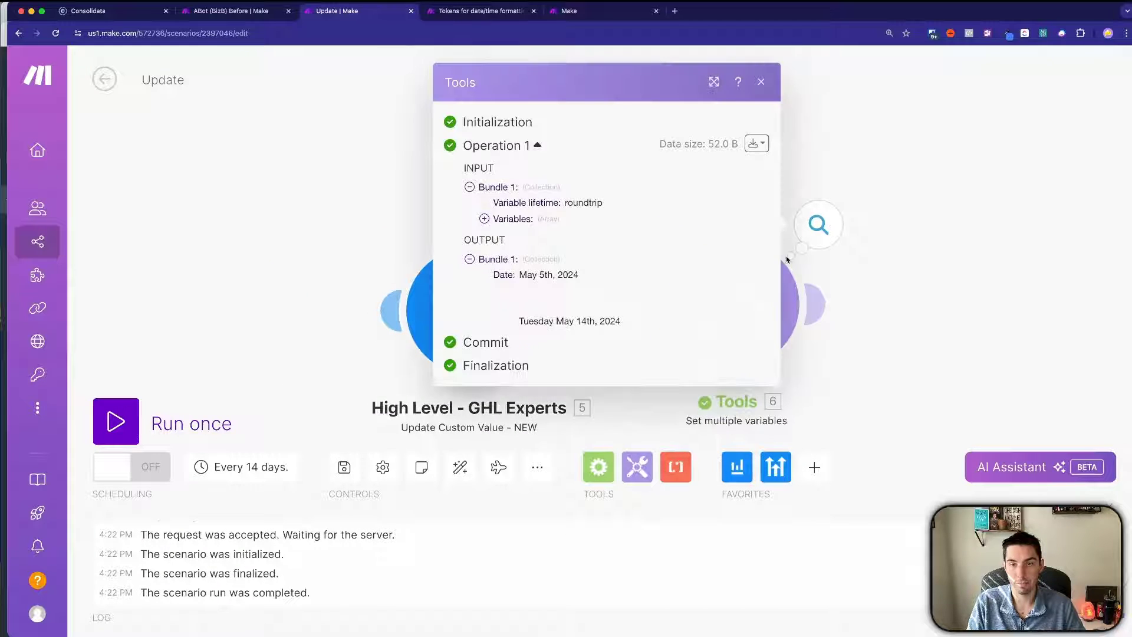
pyautogui.moveTo(520, 276); pyautogui.dragTo(585, 278)
pyautogui.click(553, 305)
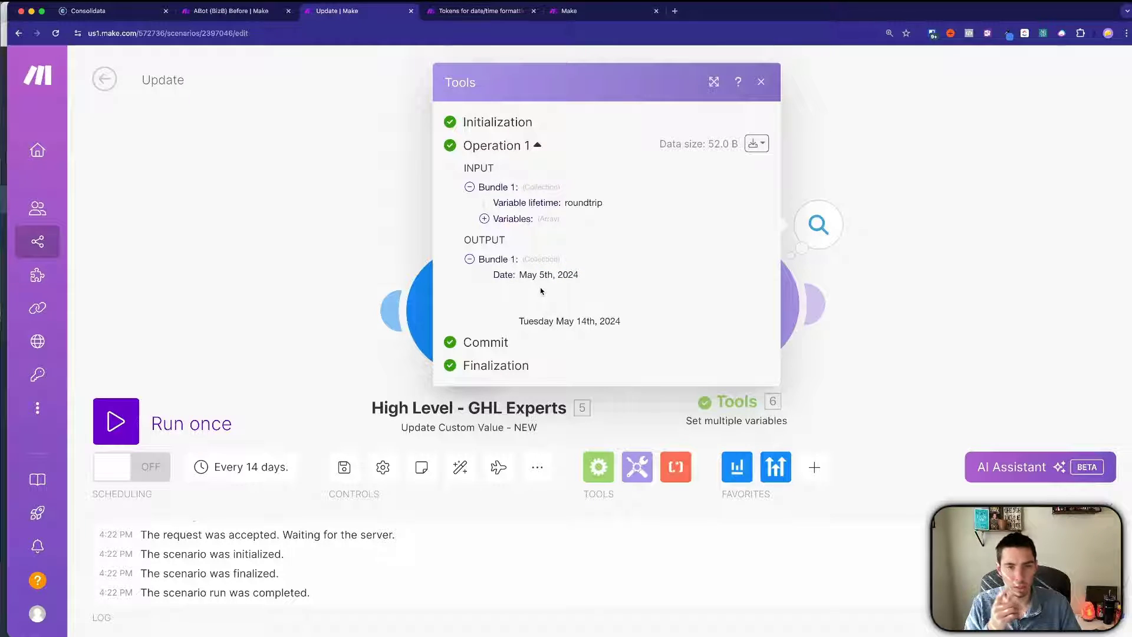
pyautogui.click(934, 336)
# Step: Compare the month-with-ordinal token to the day-of-month-with-ordinal token in the date/time formatting tokens reference
pyautogui.click(737, 307)
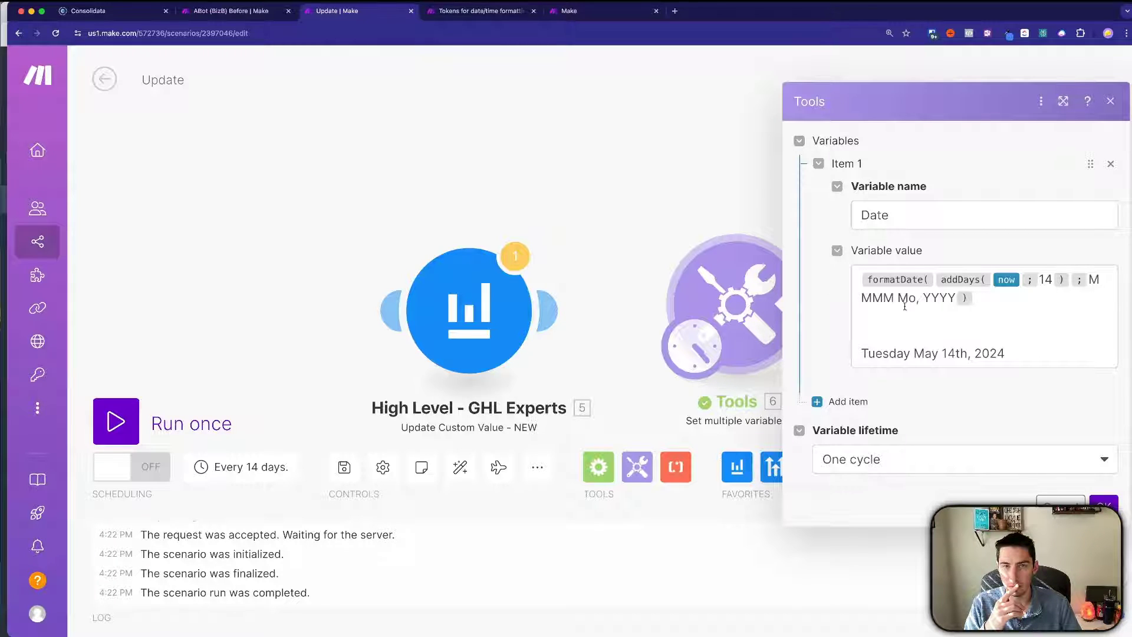
pyautogui.click(486, 11)
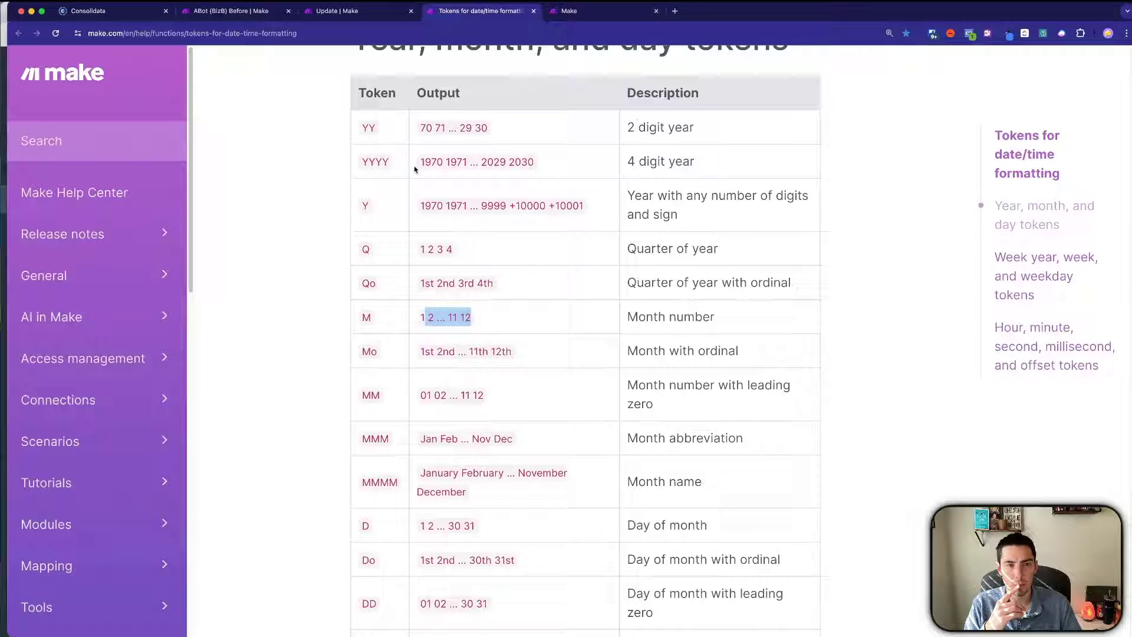
pyautogui.click(378, 298)
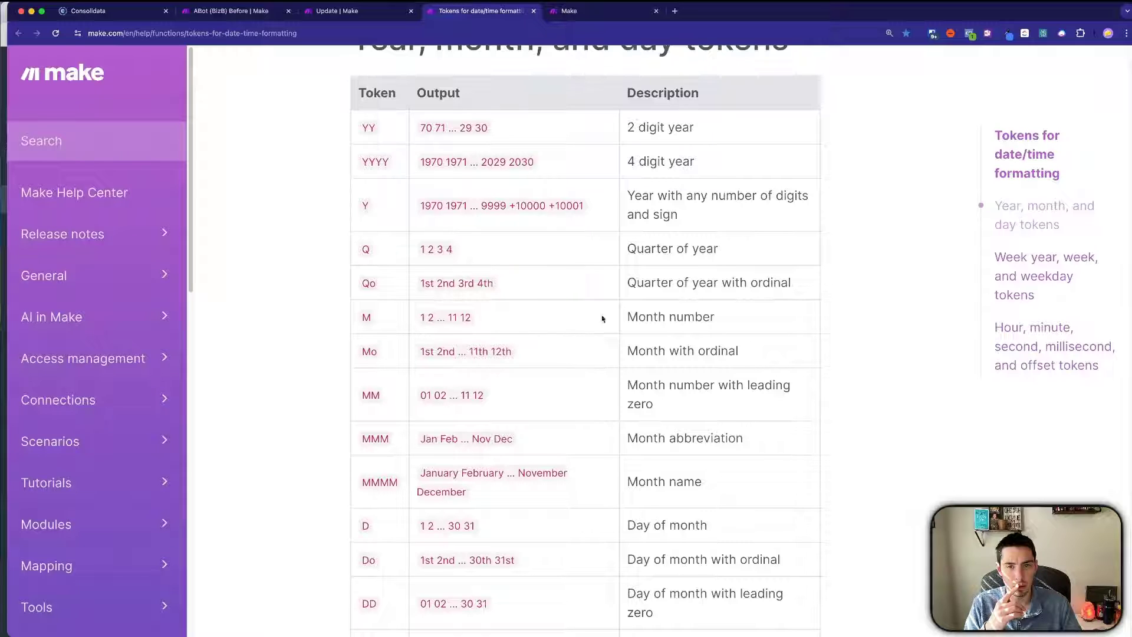
pyautogui.moveTo(360, 165); pyautogui.dragTo(457, 165)
pyautogui.click(444, 350)
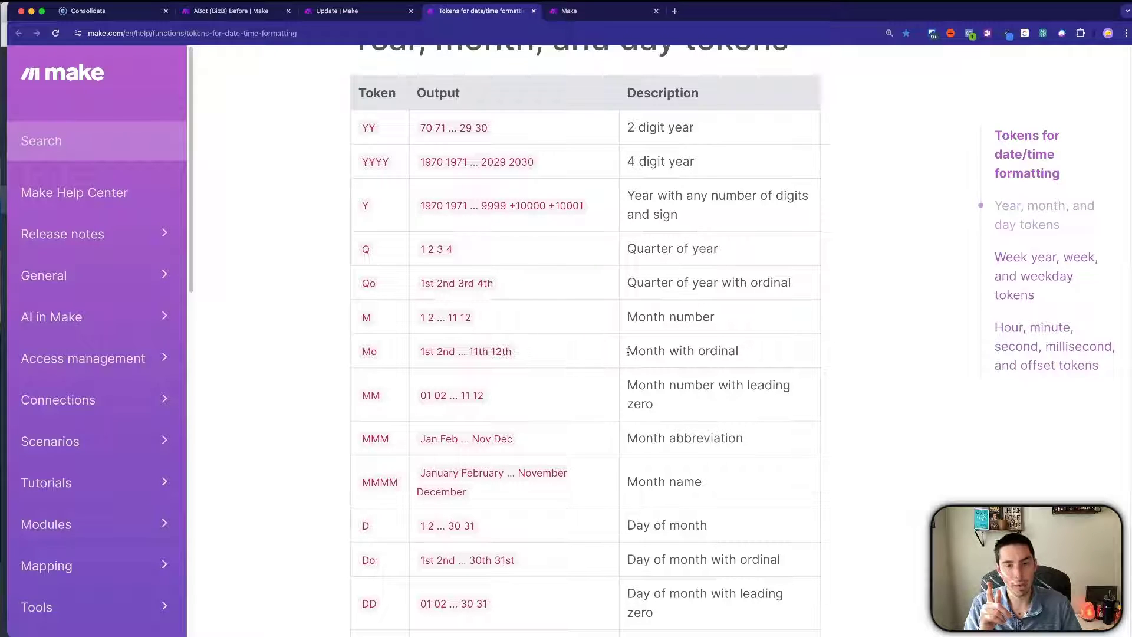
pyautogui.moveTo(626, 352); pyautogui.dragTo(794, 365)
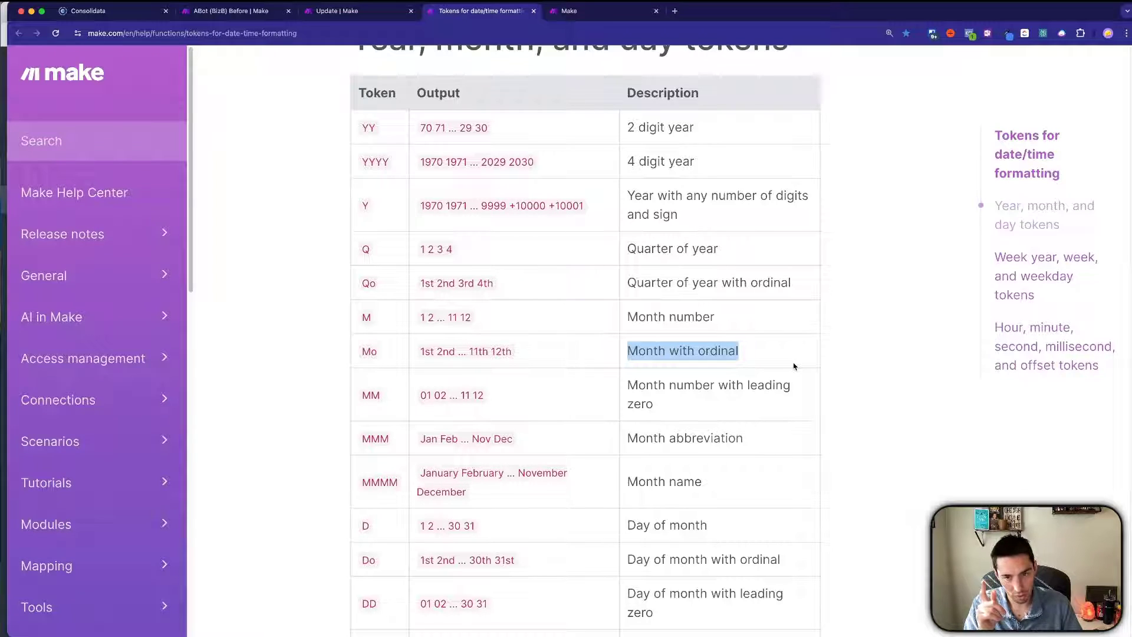
pyautogui.doubleClick(470, 351)
pyautogui.click(439, 351)
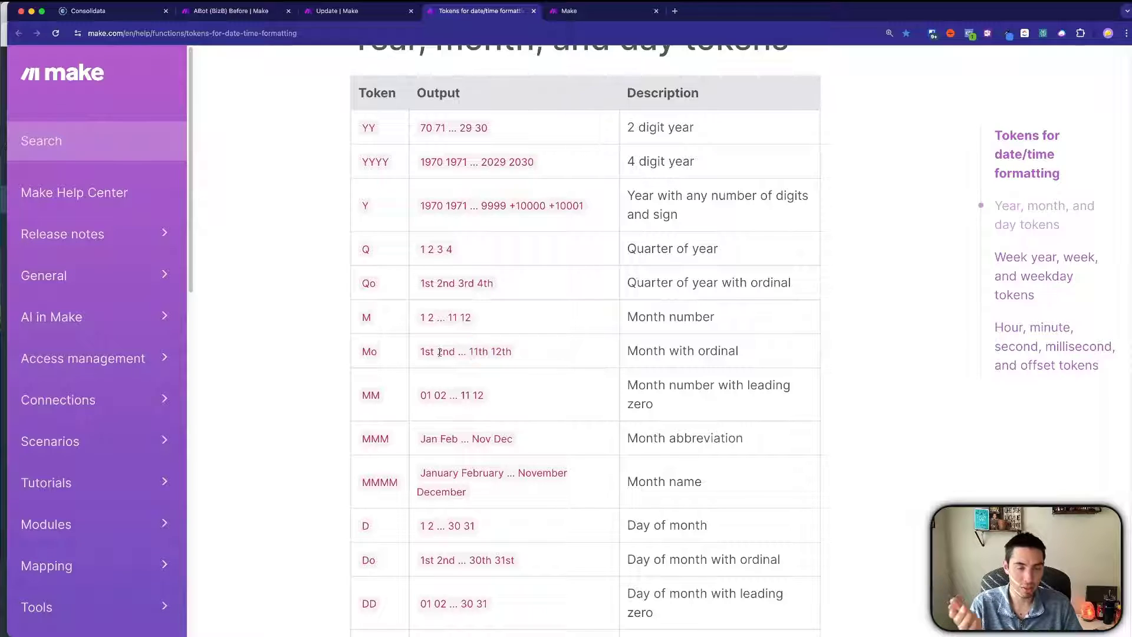
pyautogui.doubleClick(366, 560)
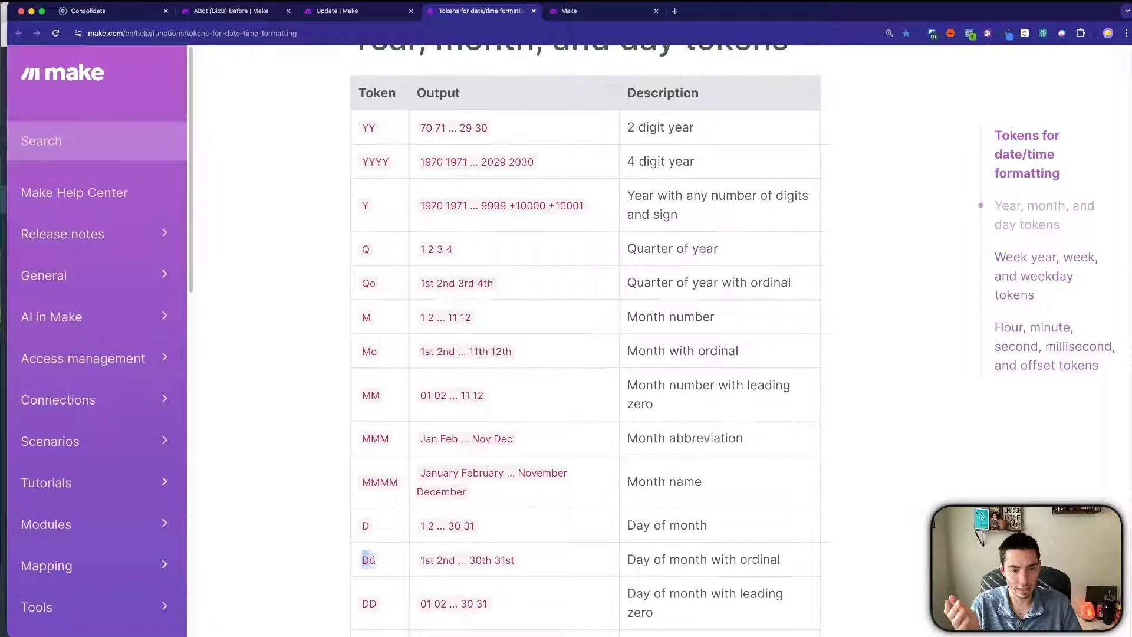
pyautogui.scroll(-4, 441, 488)
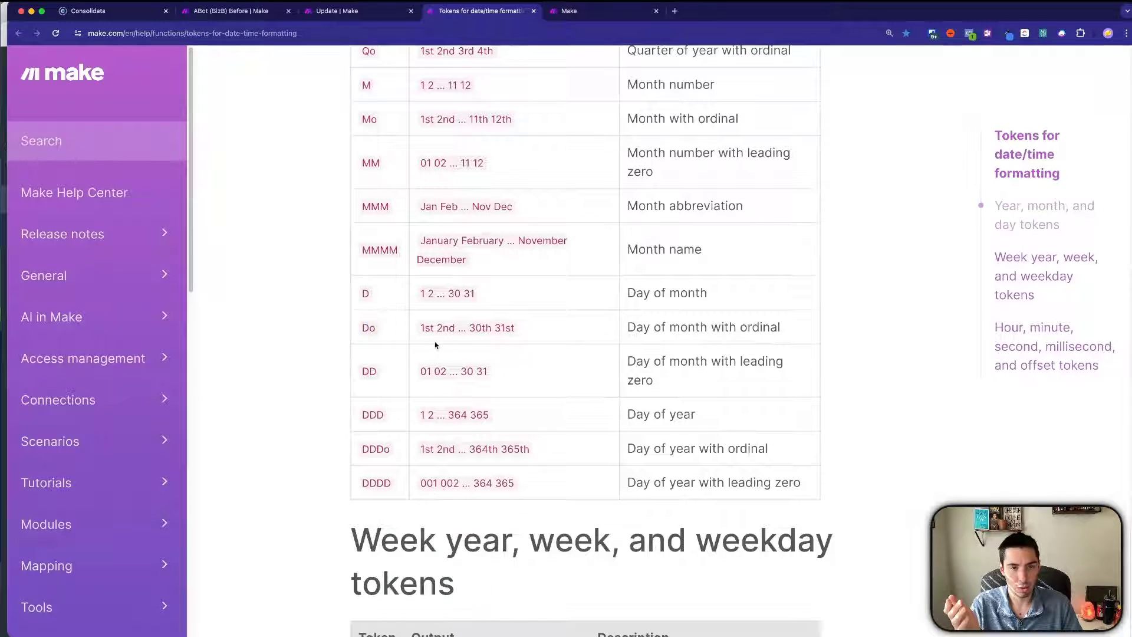
pyautogui.moveTo(419, 327); pyautogui.dragTo(525, 332)
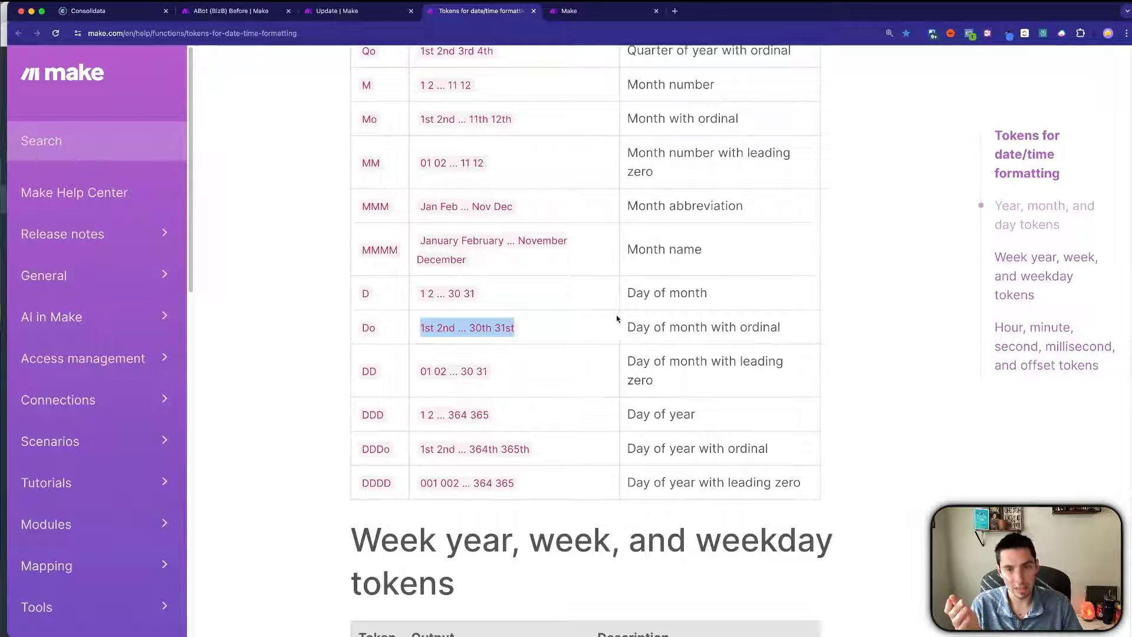
pyautogui.moveTo(626, 327); pyautogui.dragTo(799, 336)
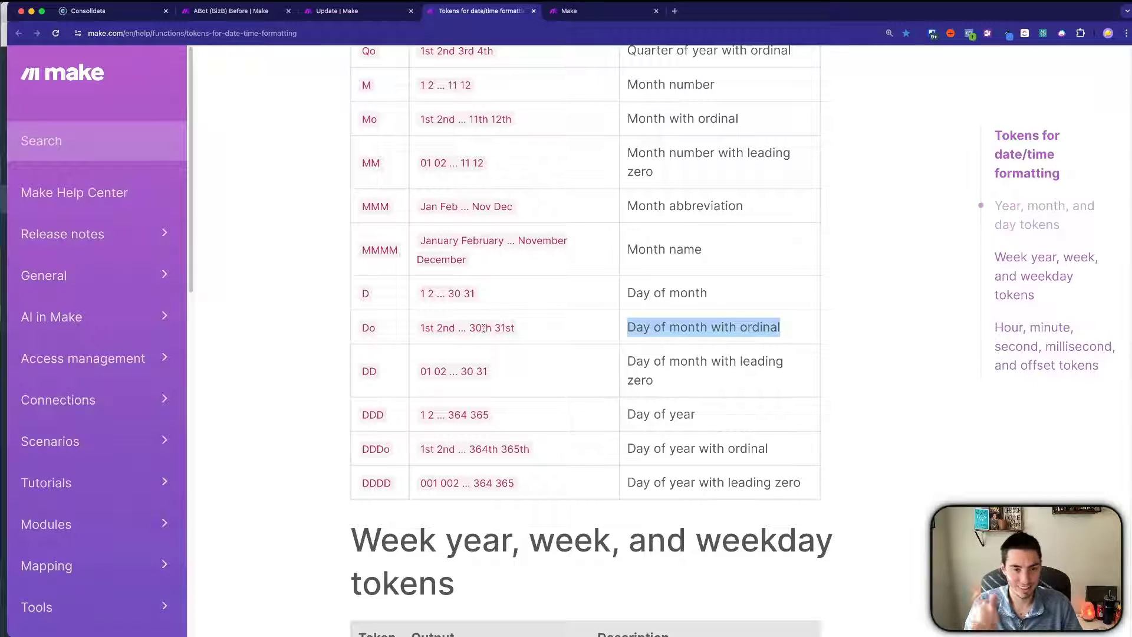
pyautogui.click(384, 337)
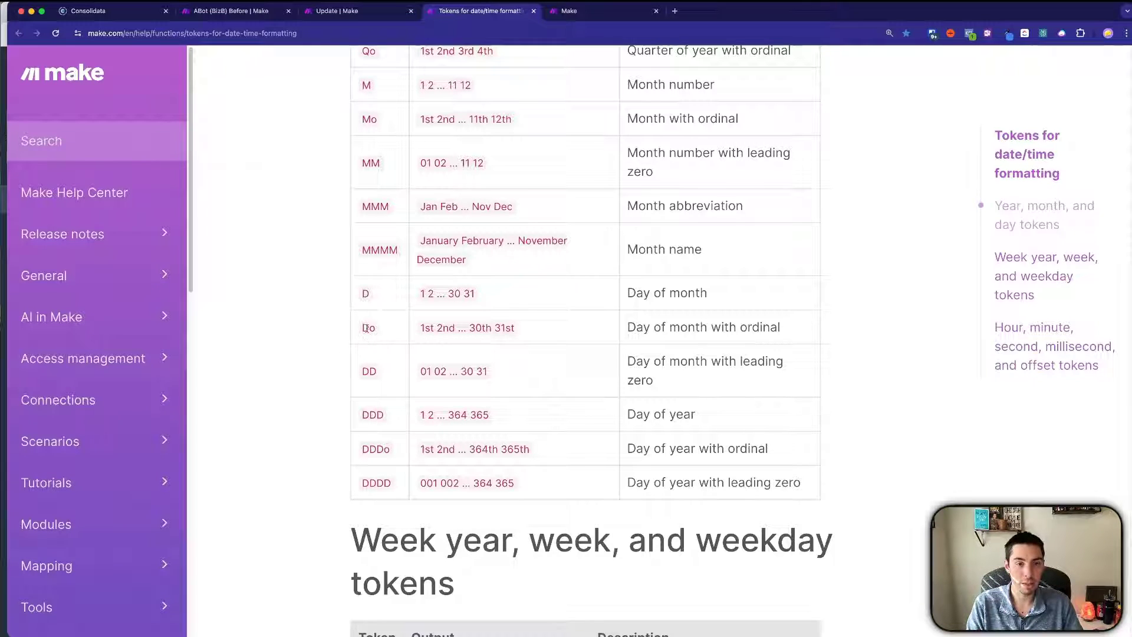
# Step: Replace Mo with Do in the Date variable so the format reads MMMM Do, YYYY, and save the module
pyautogui.click(337, 11)
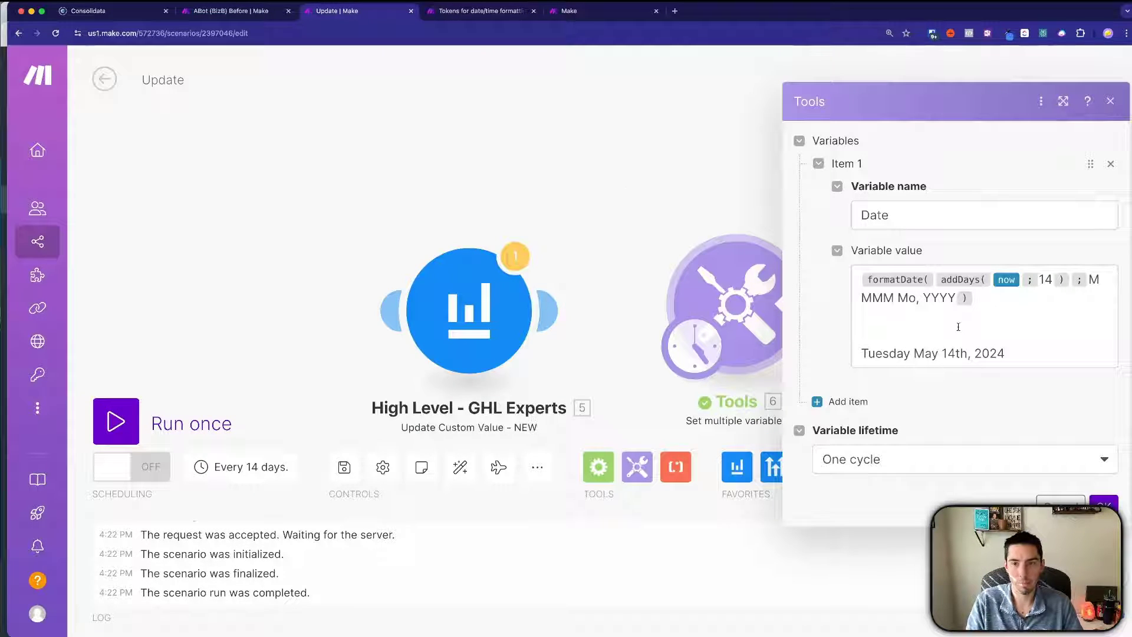
pyautogui.click(929, 312)
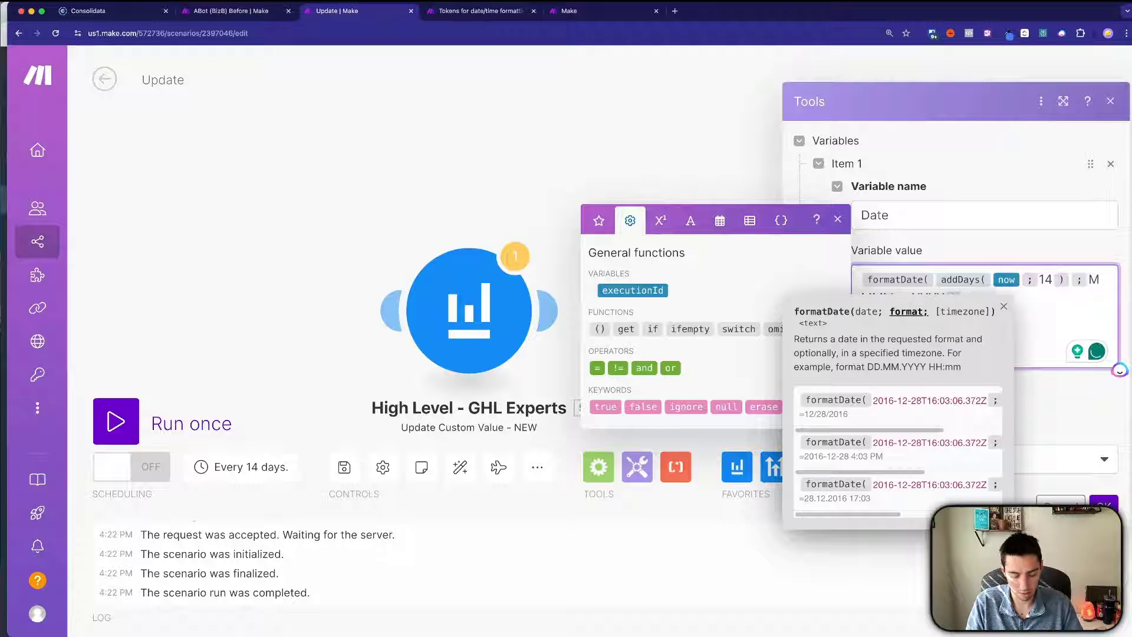
pyautogui.click(935, 324)
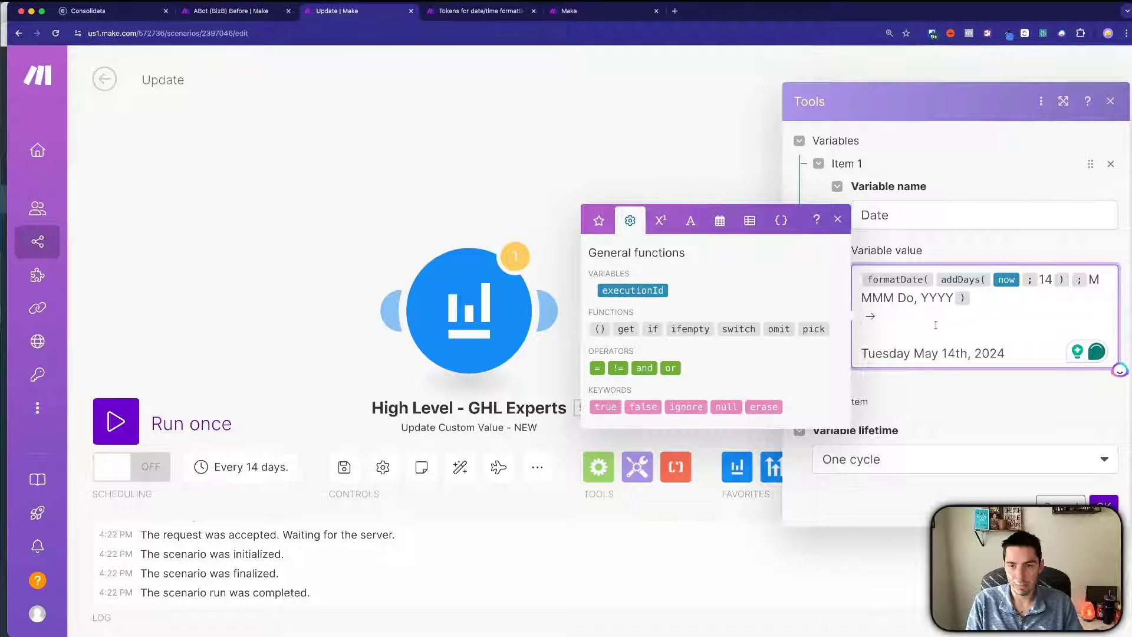
pyautogui.click(1103, 505)
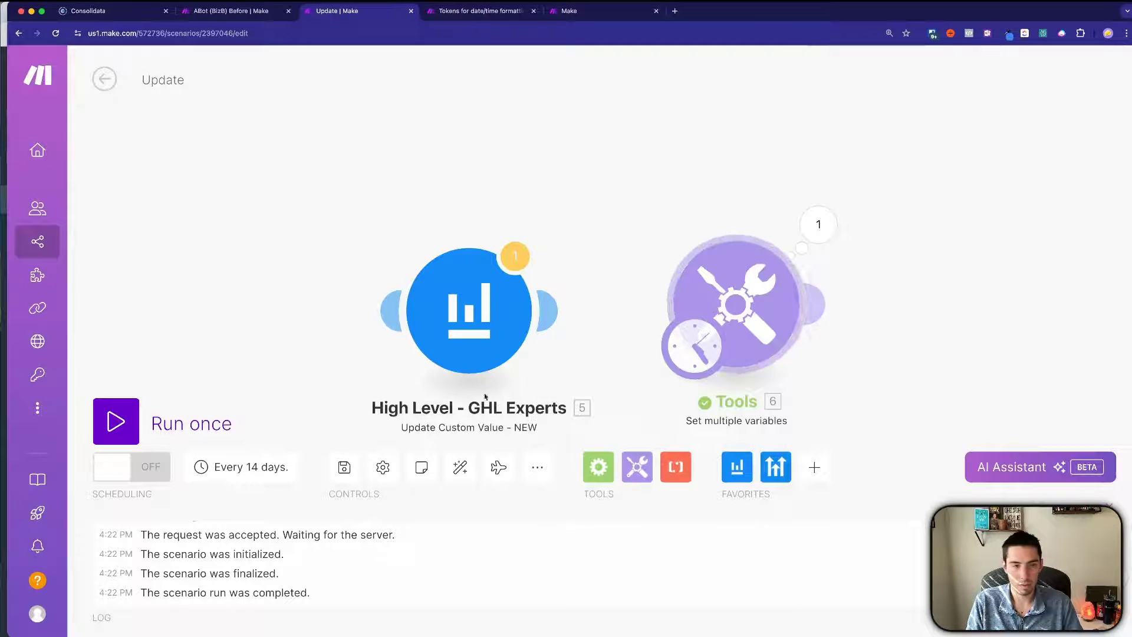
# Step: Run the scenario again and compare the formatted date with the sample date in the Tools module's output
pyautogui.click(127, 421)
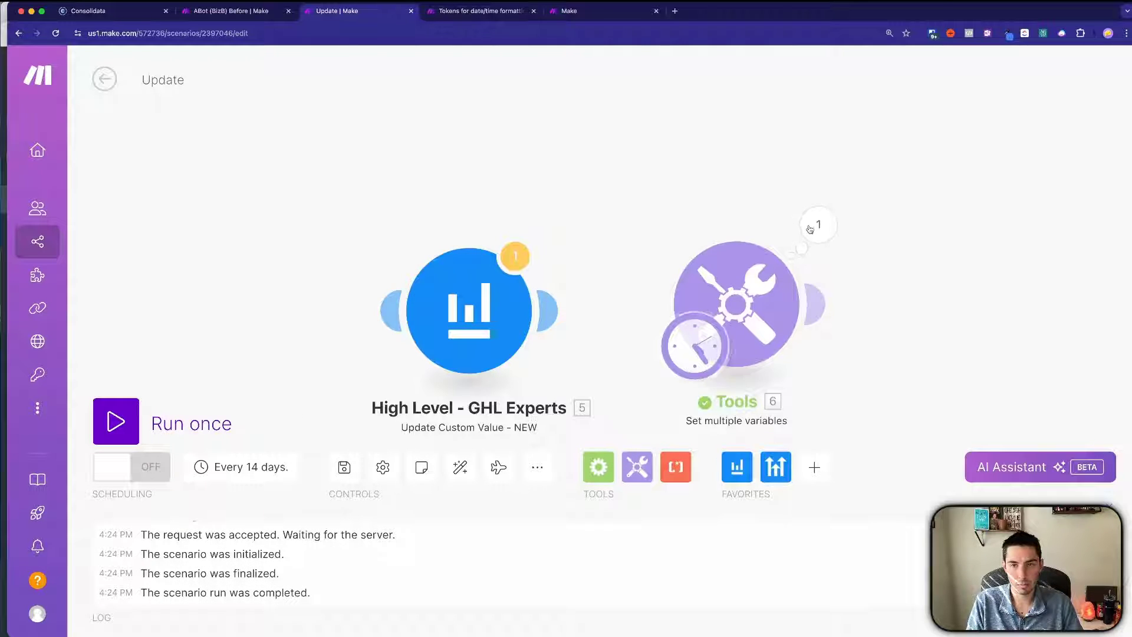
pyautogui.click(817, 226)
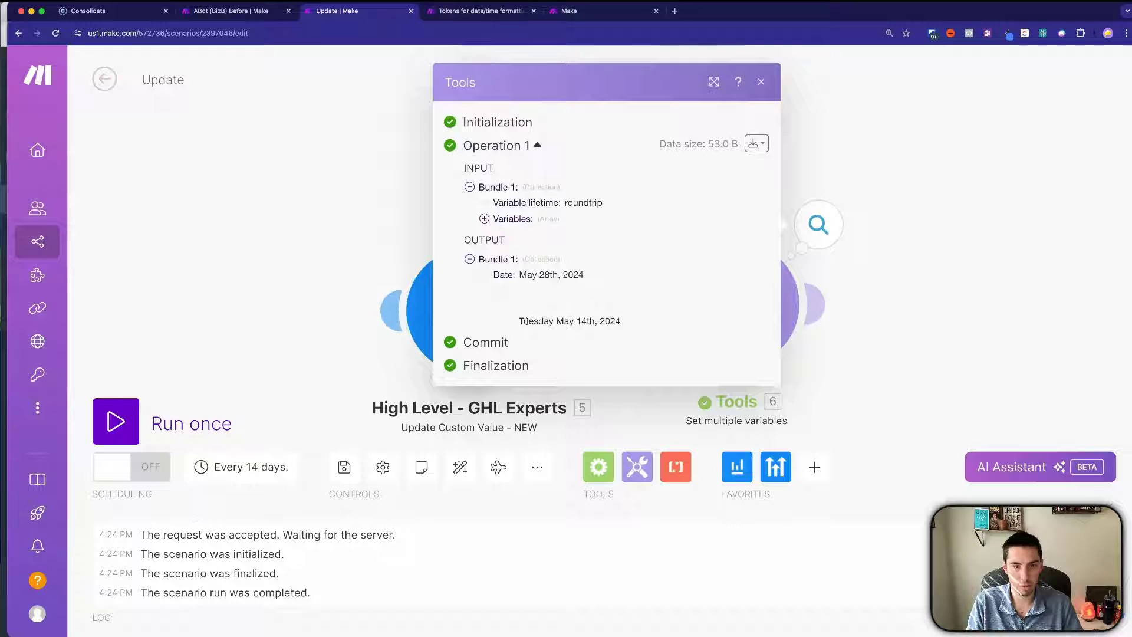
pyautogui.moveTo(529, 321); pyautogui.dragTo(631, 323)
pyautogui.moveTo(520, 274); pyautogui.dragTo(621, 279)
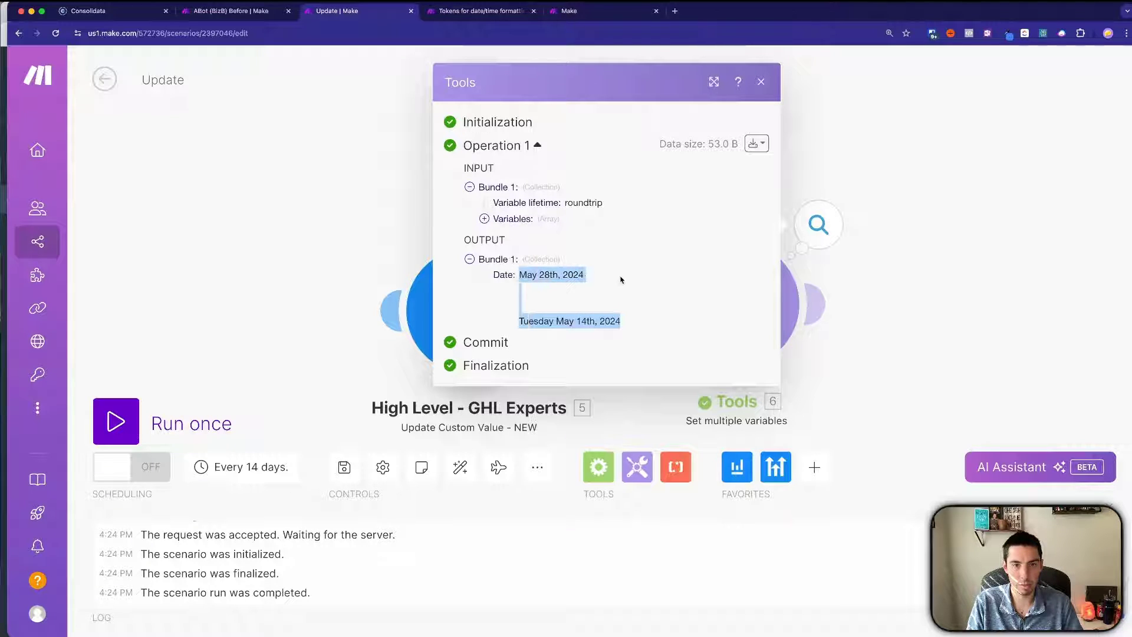
pyautogui.click(570, 290)
pyautogui.click(938, 334)
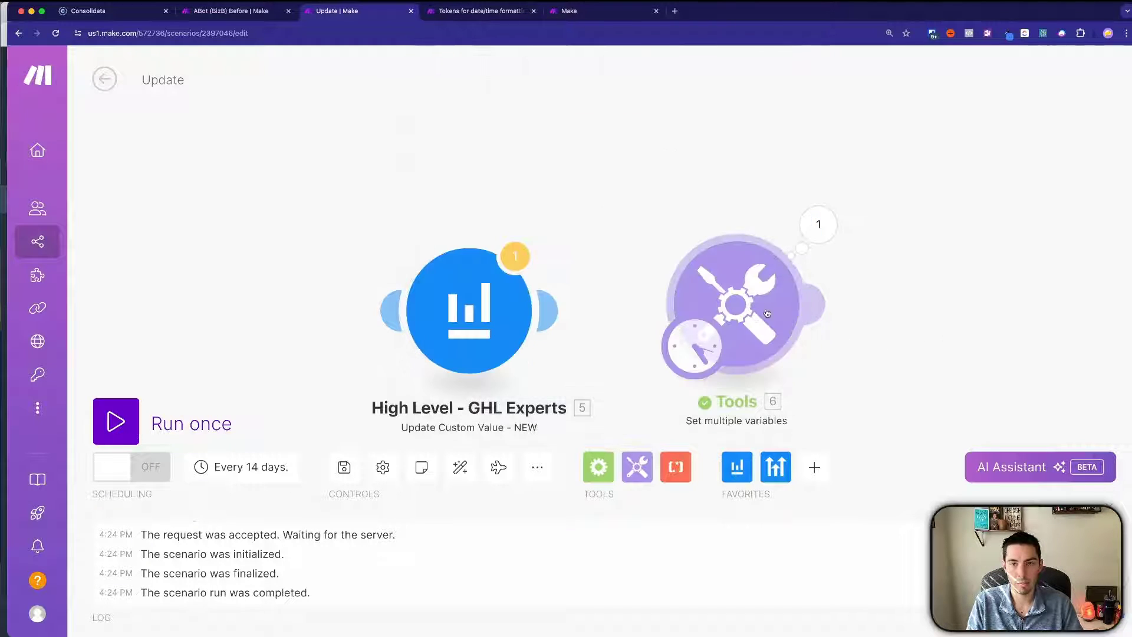
# Step: Add the word Tuesday before formatDate in the Date variable, delete the sample date and blank lines below, and save the module
pyautogui.click(737, 310)
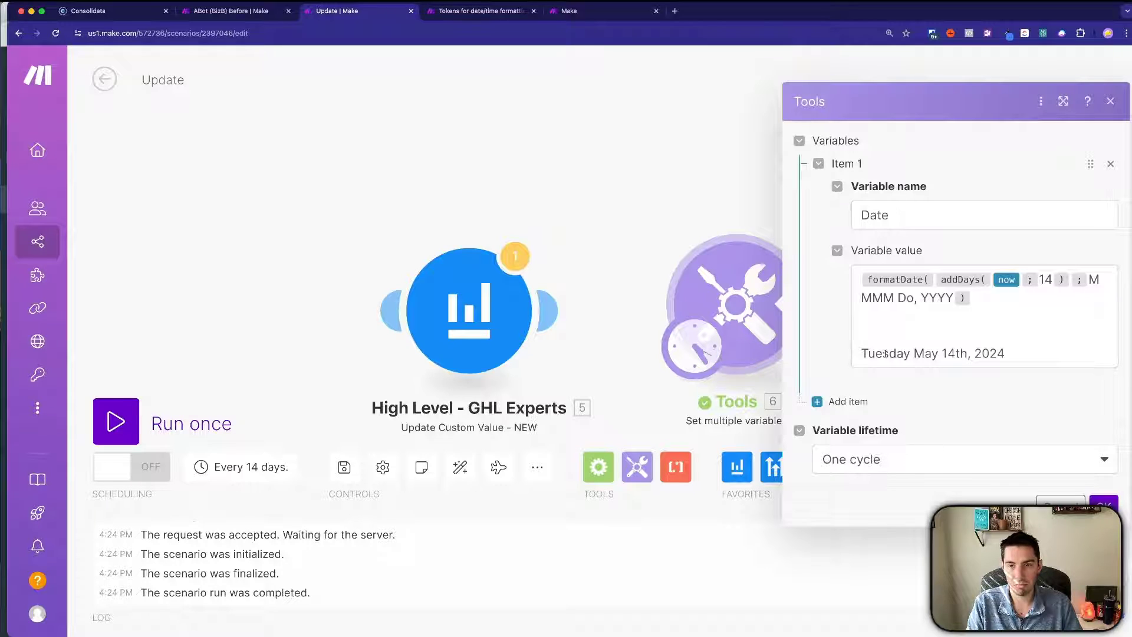
pyautogui.click(886, 354)
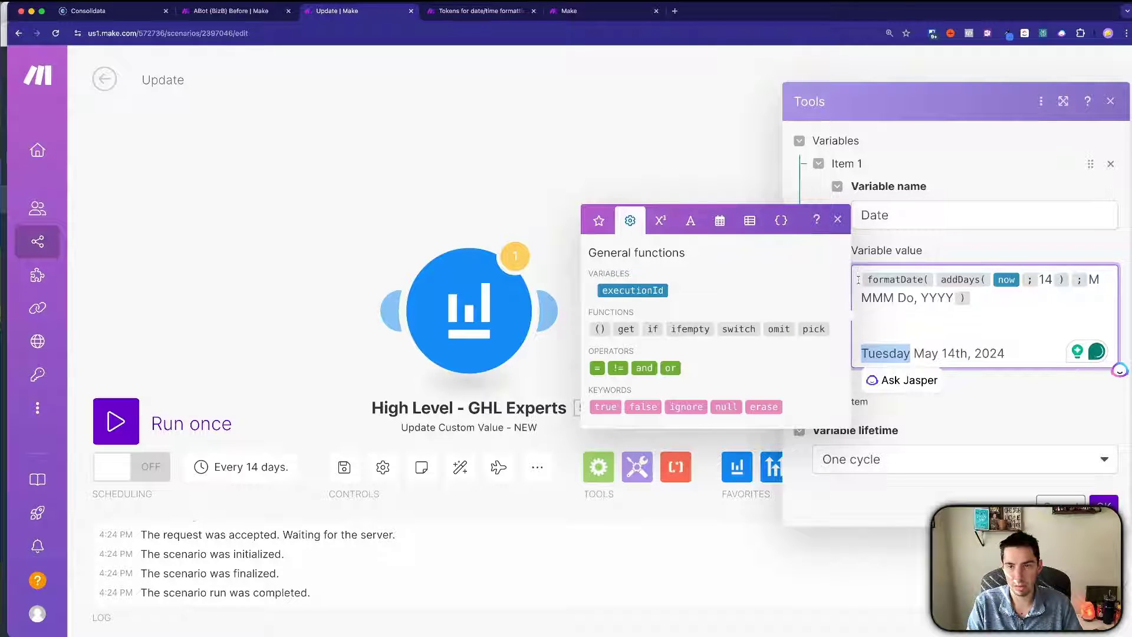
pyautogui.write('Tuesday')
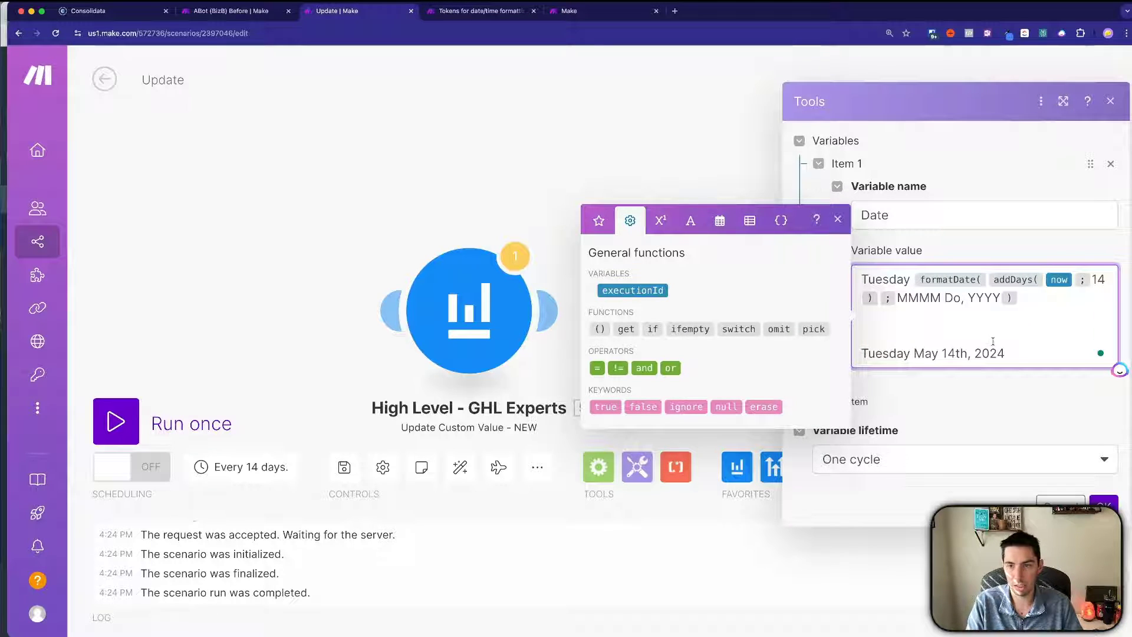
pyautogui.moveTo(1017, 360); pyautogui.dragTo(862, 354)
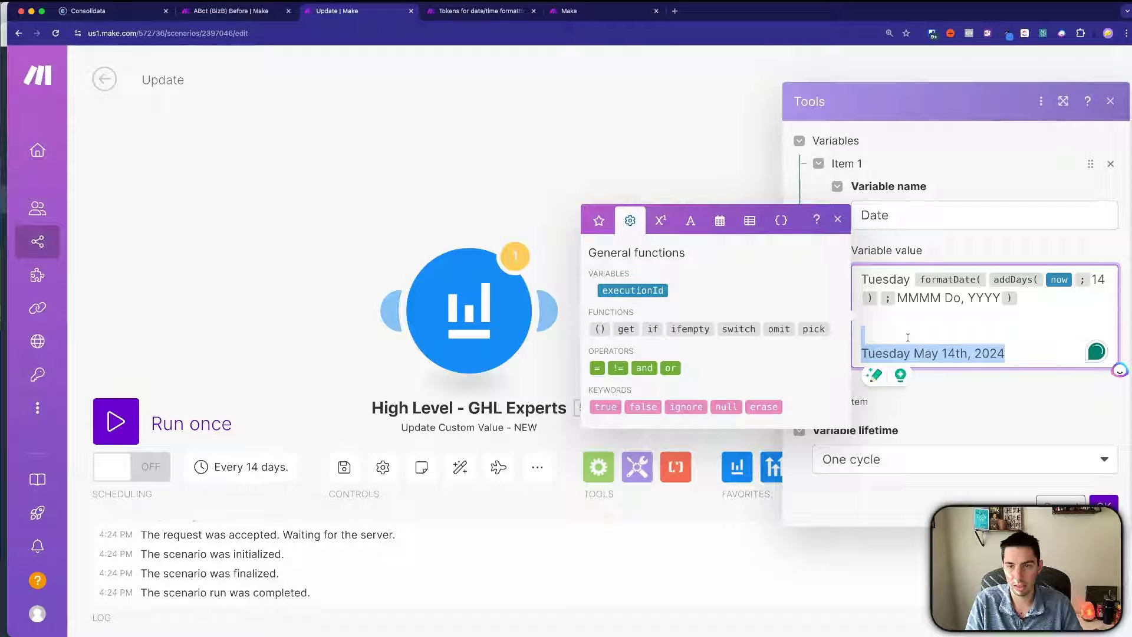
pyautogui.press('BackSpace')
pyautogui.press('BackSpace')
pyautogui.click(901, 397)
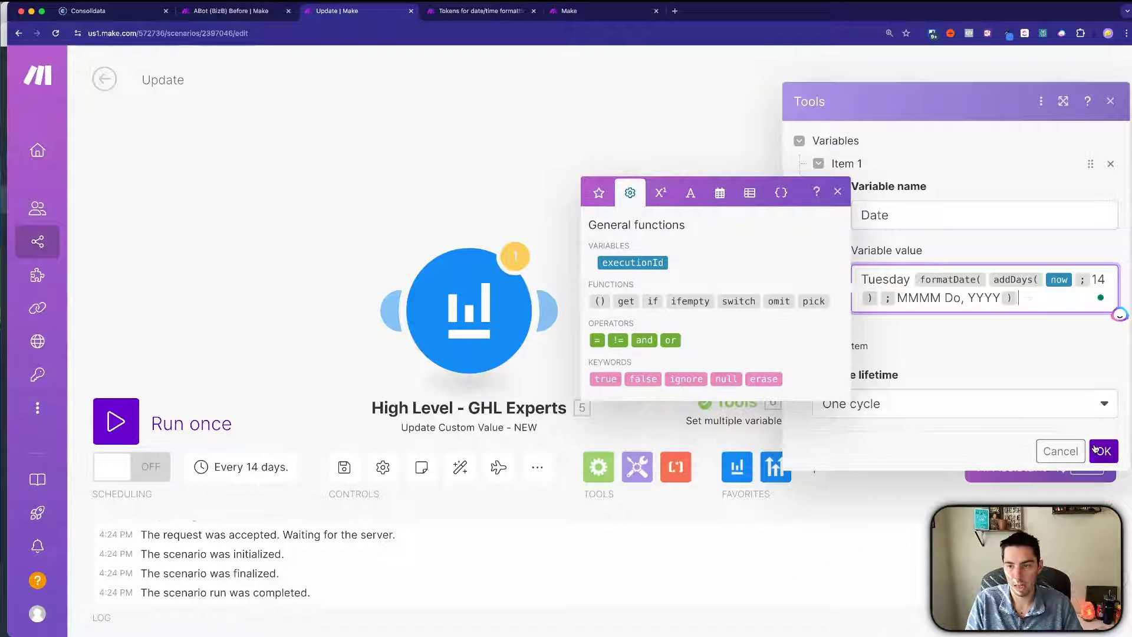
pyautogui.click(1103, 451)
# Step: Run the scenario once and check the formatted Date value in the Tools module's output
pyautogui.click(116, 421)
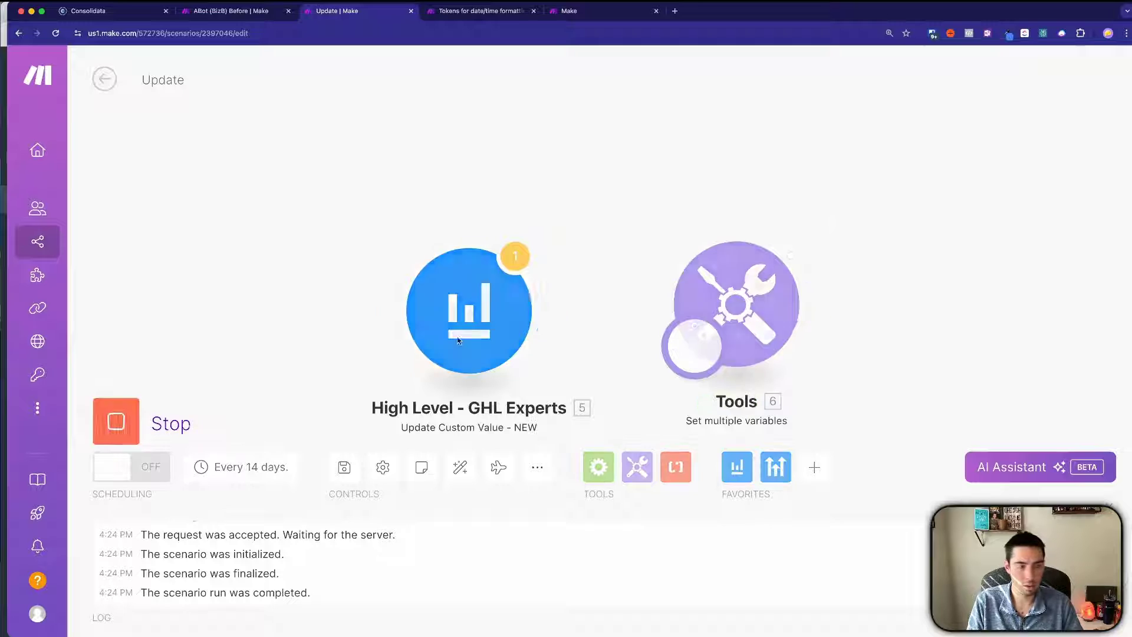
pyautogui.click(825, 233)
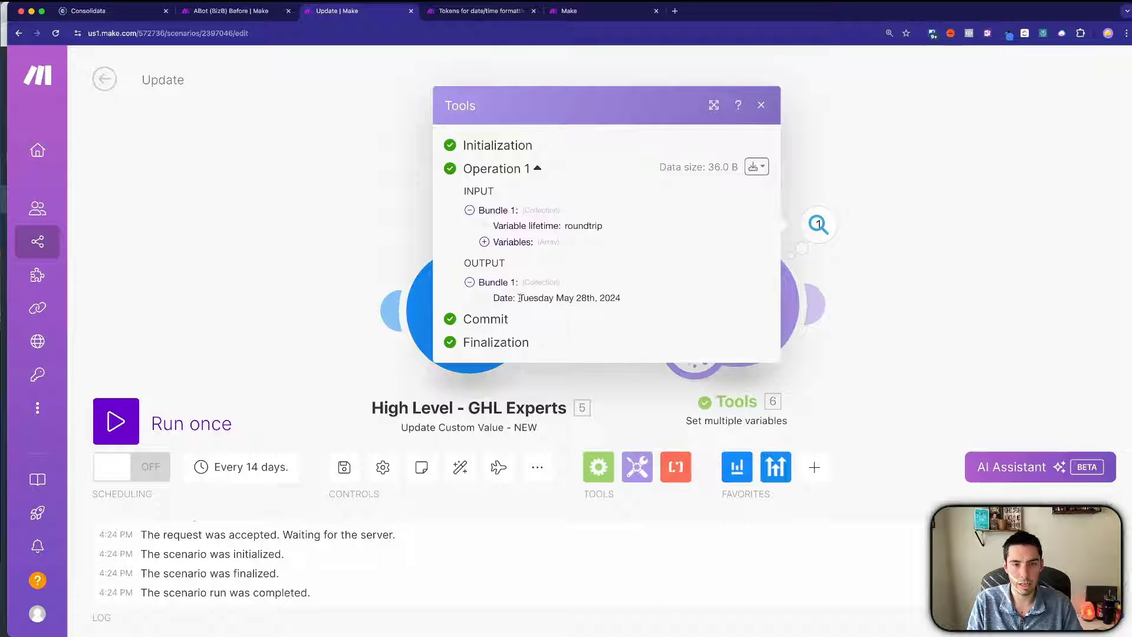
pyautogui.moveTo(519, 298); pyautogui.dragTo(672, 300)
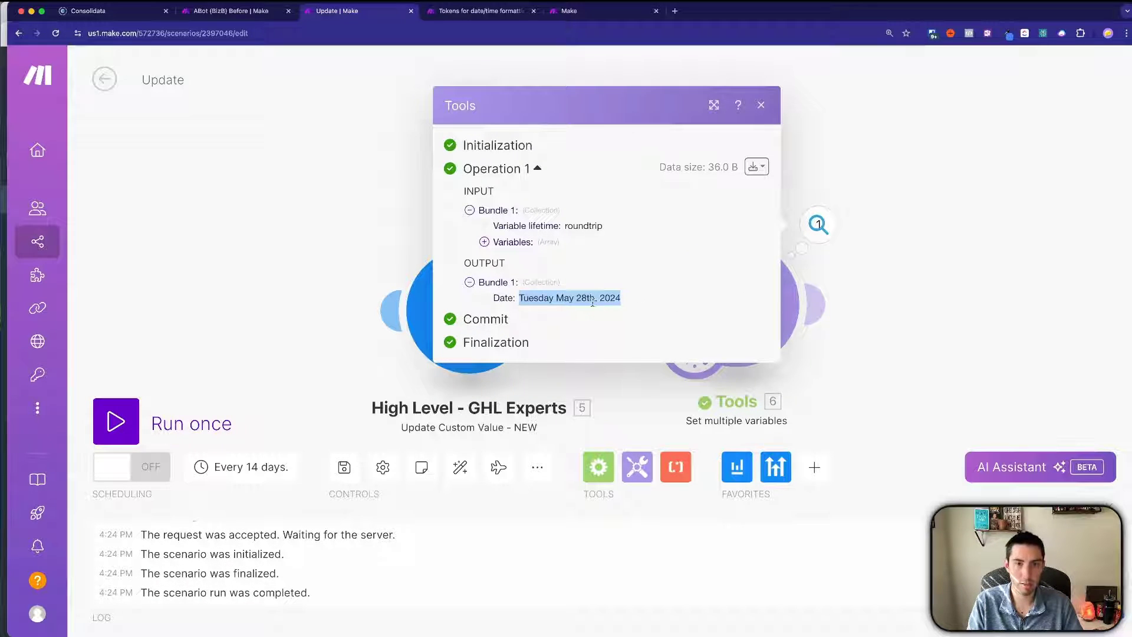
pyautogui.click(942, 301)
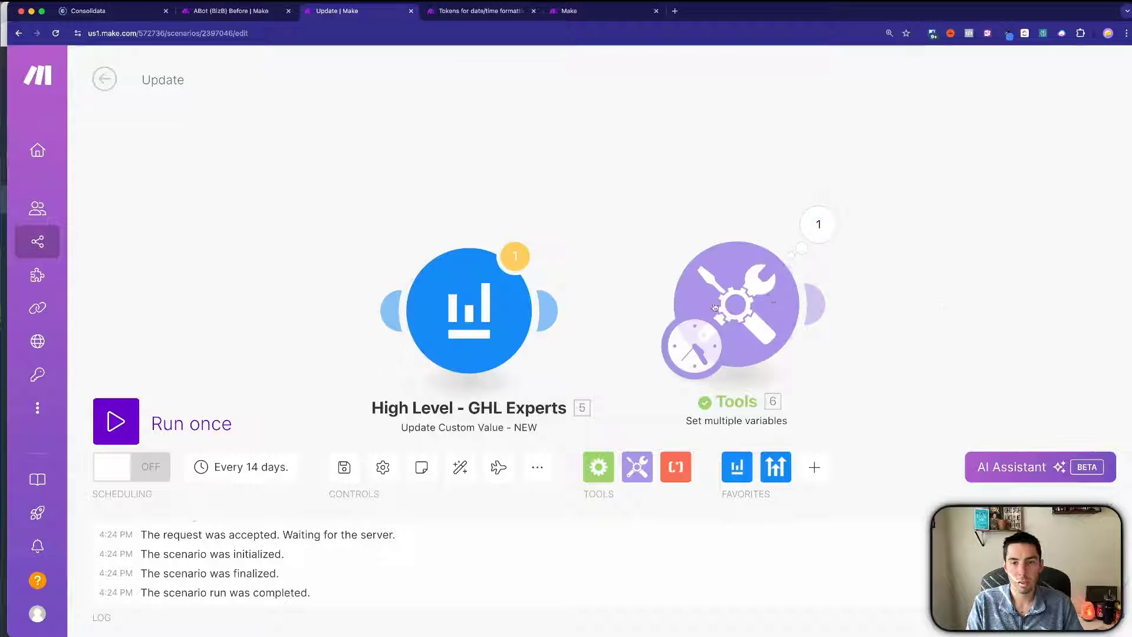
# Step: Add a second variable named Date Short to the Tools module
pyautogui.click(757, 313)
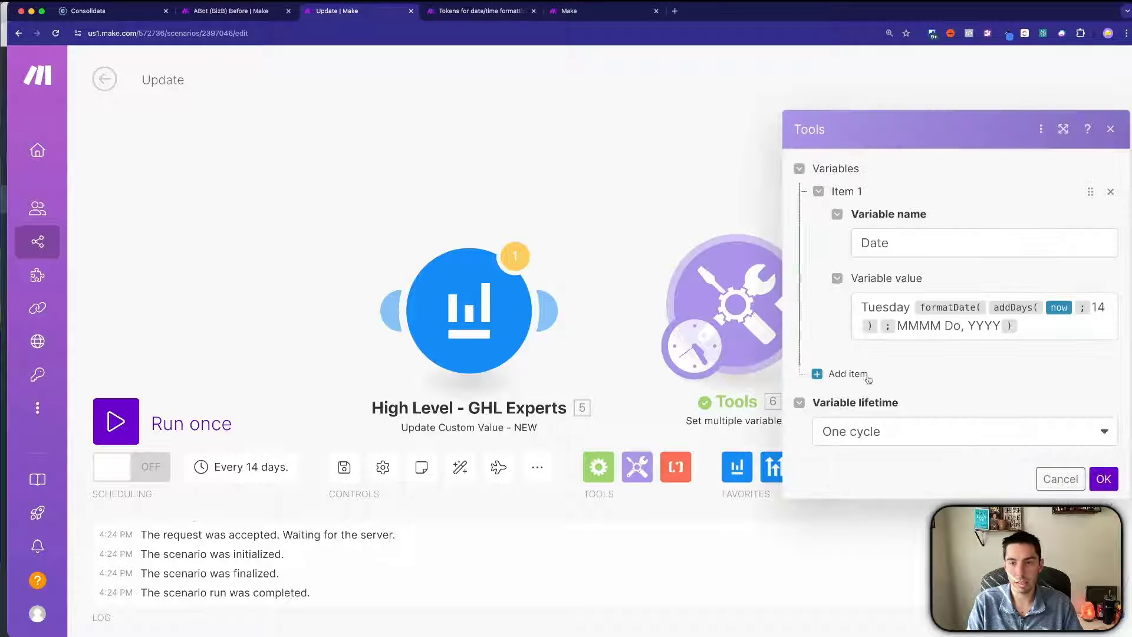
pyautogui.click(840, 373)
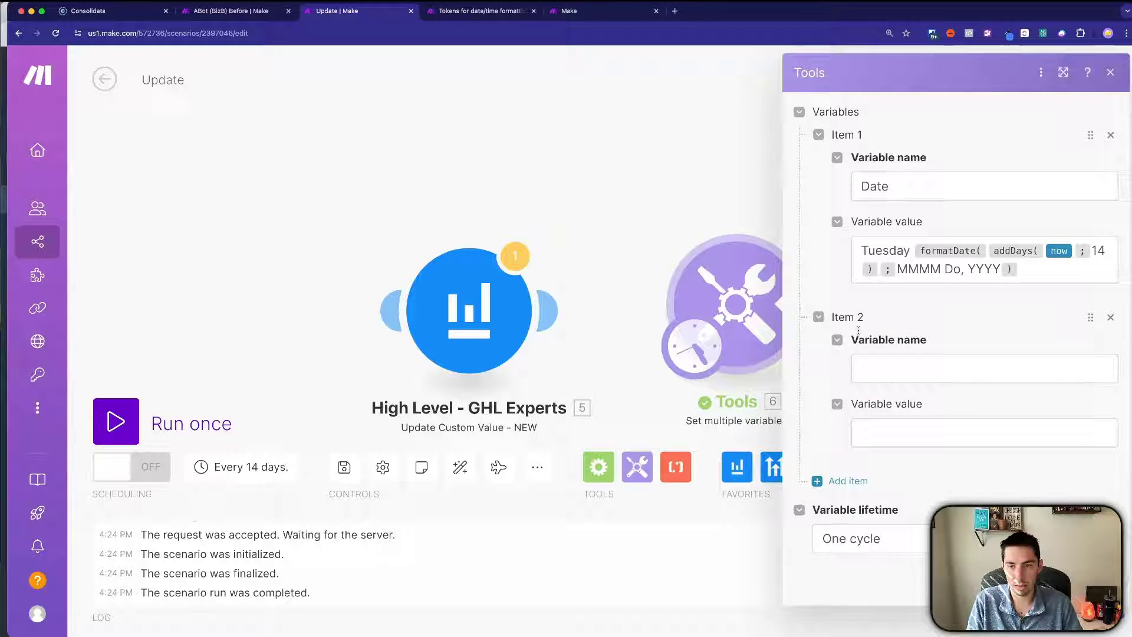
pyautogui.click(877, 366)
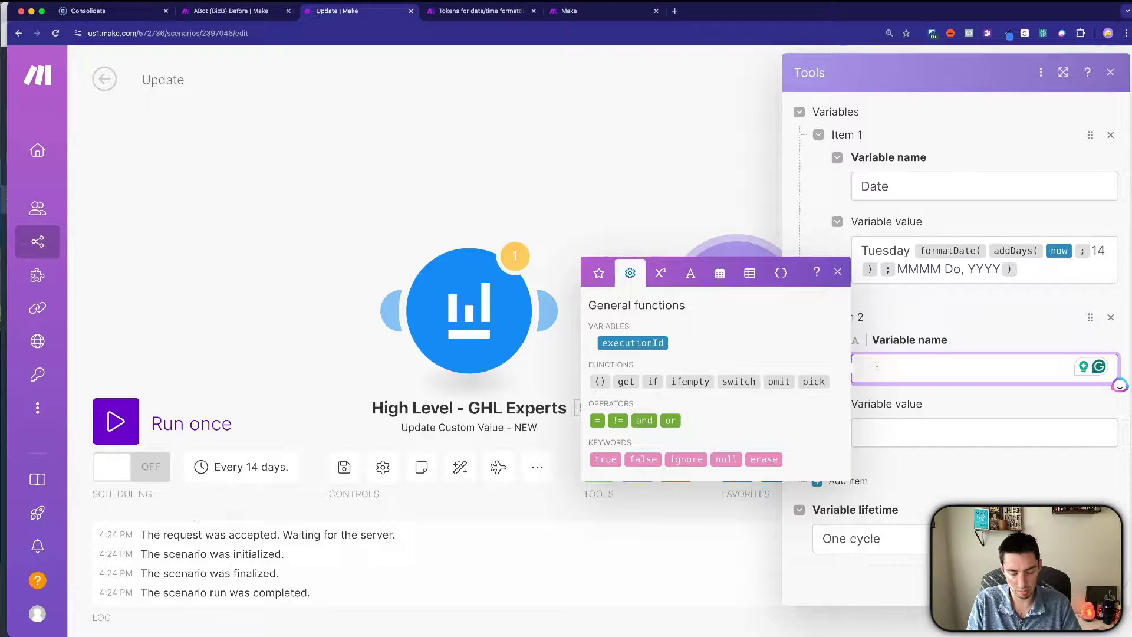
pyautogui.write('Date Short')
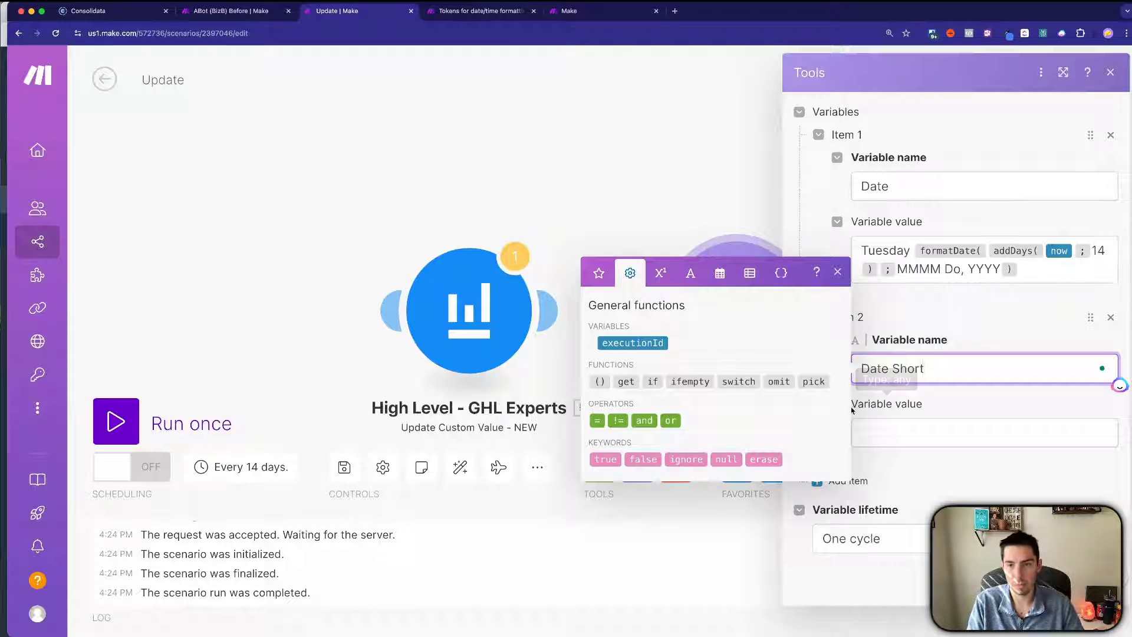
# Step: Copy the whole Date formula, including the word Tuesday, into the Date Short variable's value
pyautogui.click(867, 432)
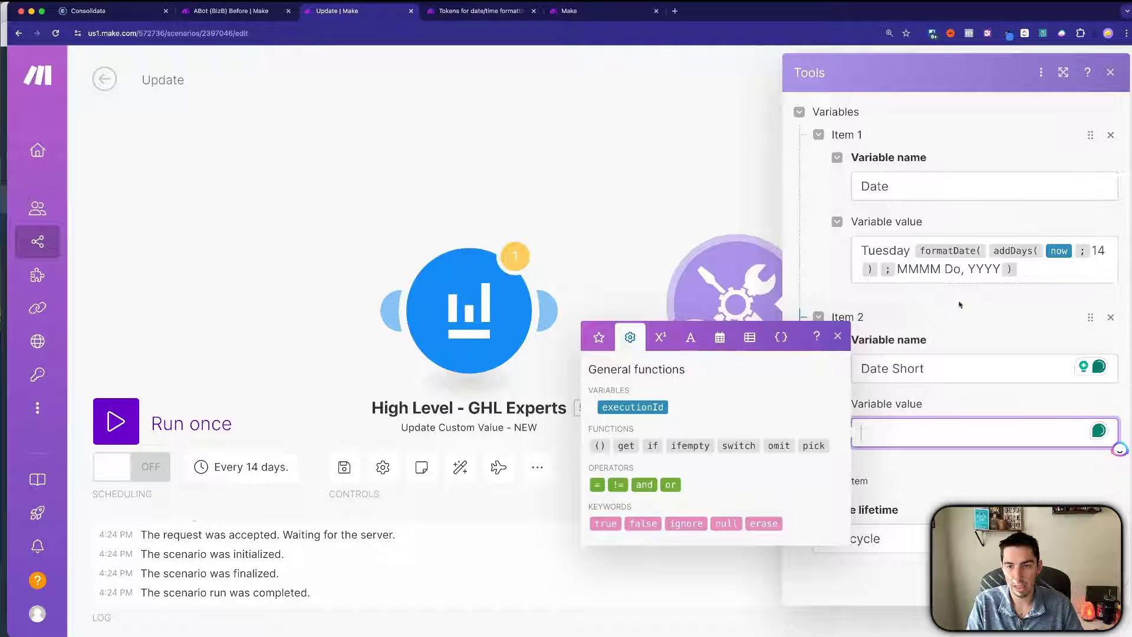
pyautogui.click(1054, 272)
pyautogui.hotkey('ctrl', 'a')
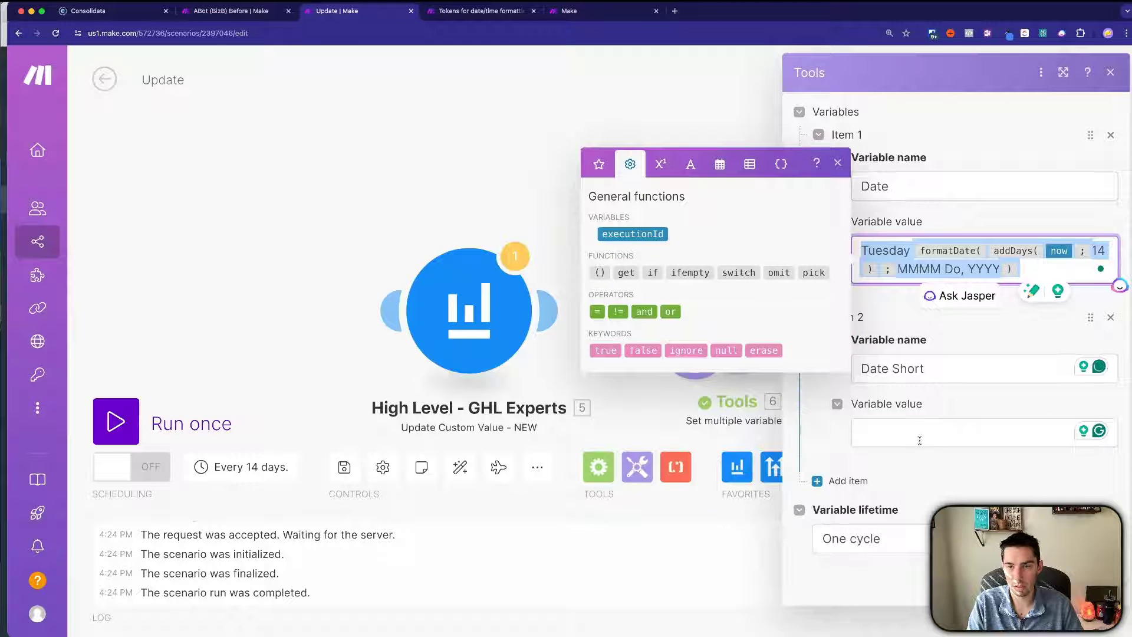
pyautogui.hotkey('ctrl', 'c')
pyautogui.click(919, 440)
pyautogui.hotkey('ctrl', 'v')
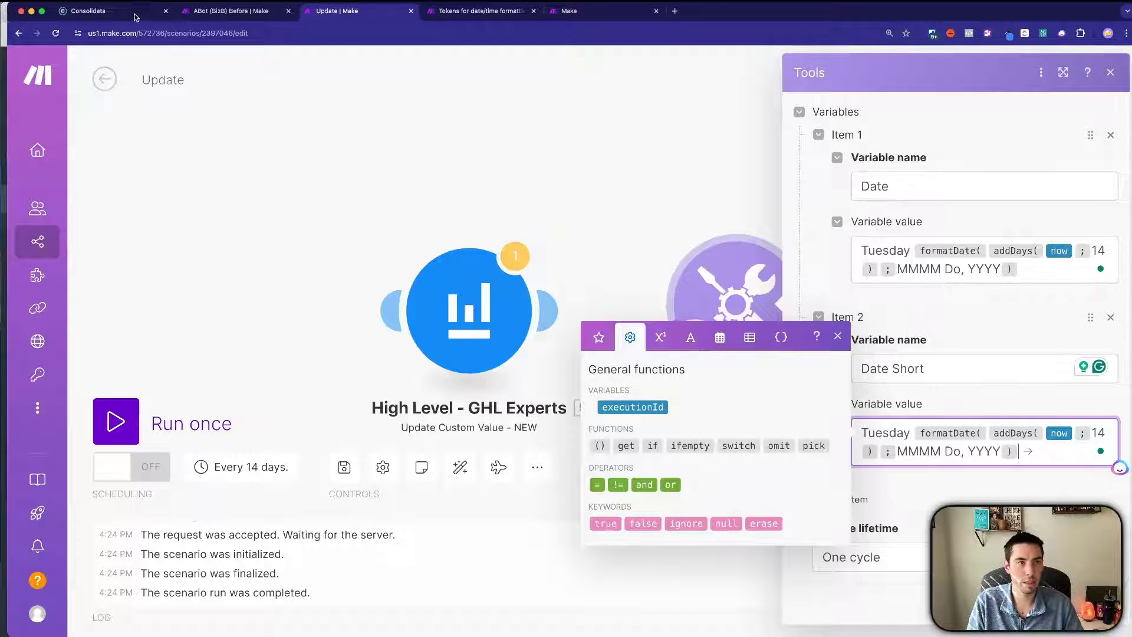
# Step: Copy the Commercial Webinar Short Date value from HighLevel below the Date Short formula in Make as a sample, and delete Tuesday from the formula
pyautogui.click(222, 194)
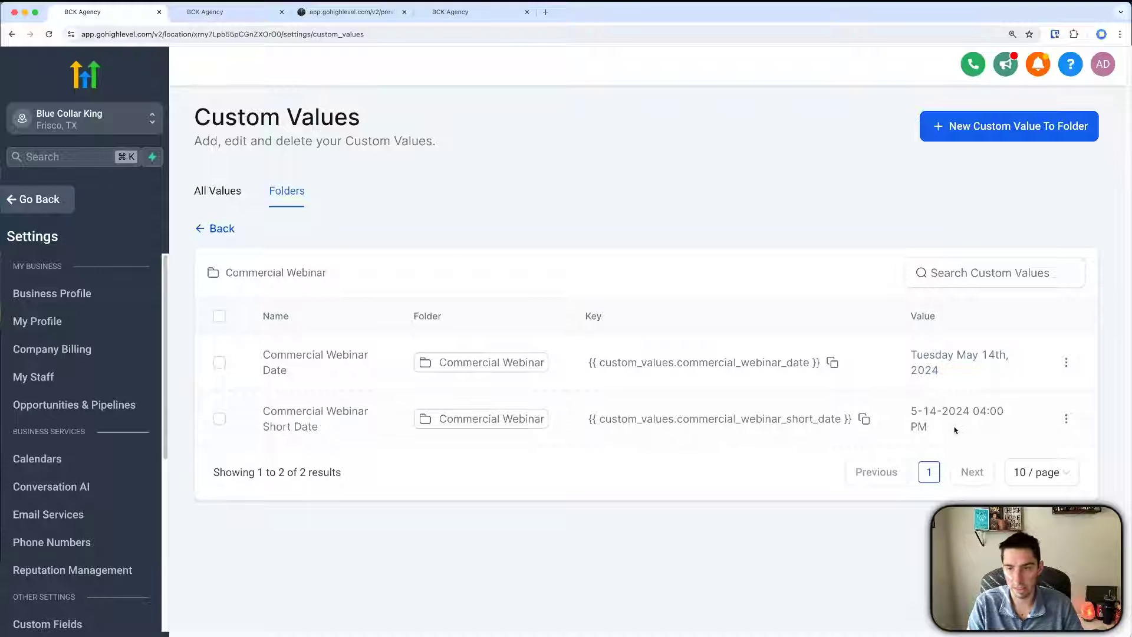
pyautogui.press('super+Tab')
pyautogui.press('super+Tab')
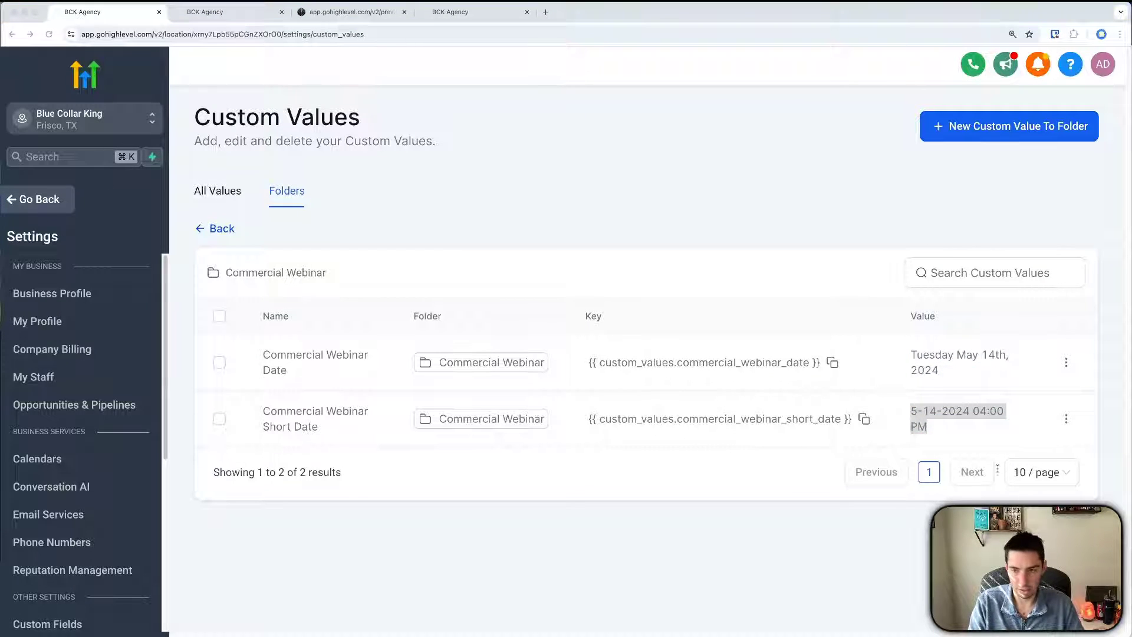
pyautogui.press('super+Tab')
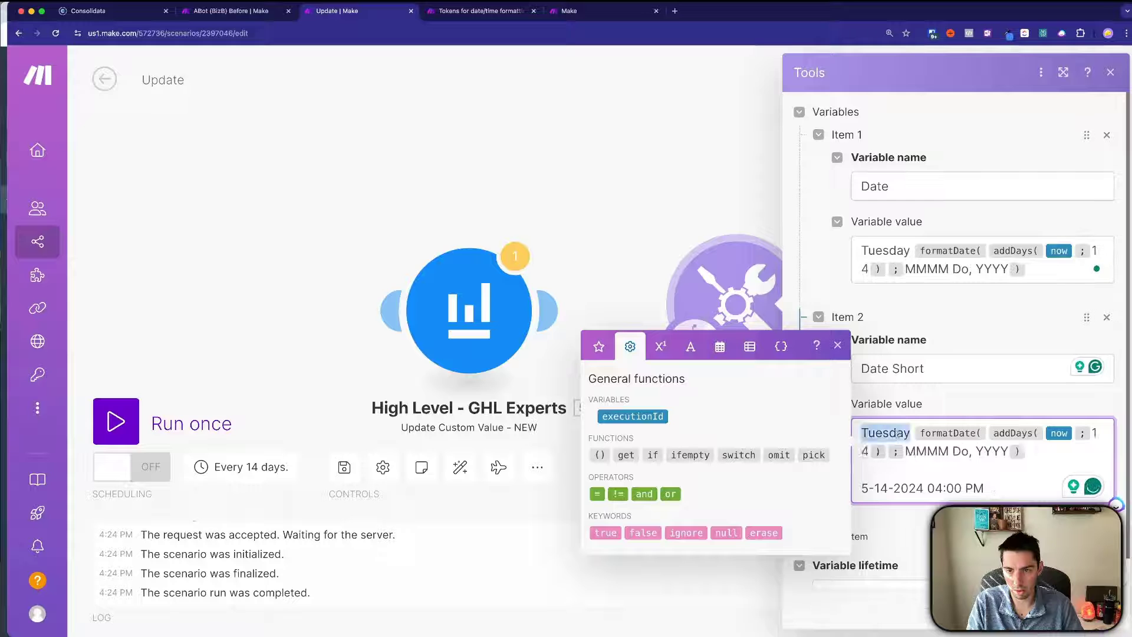
pyautogui.press('BackSpace')
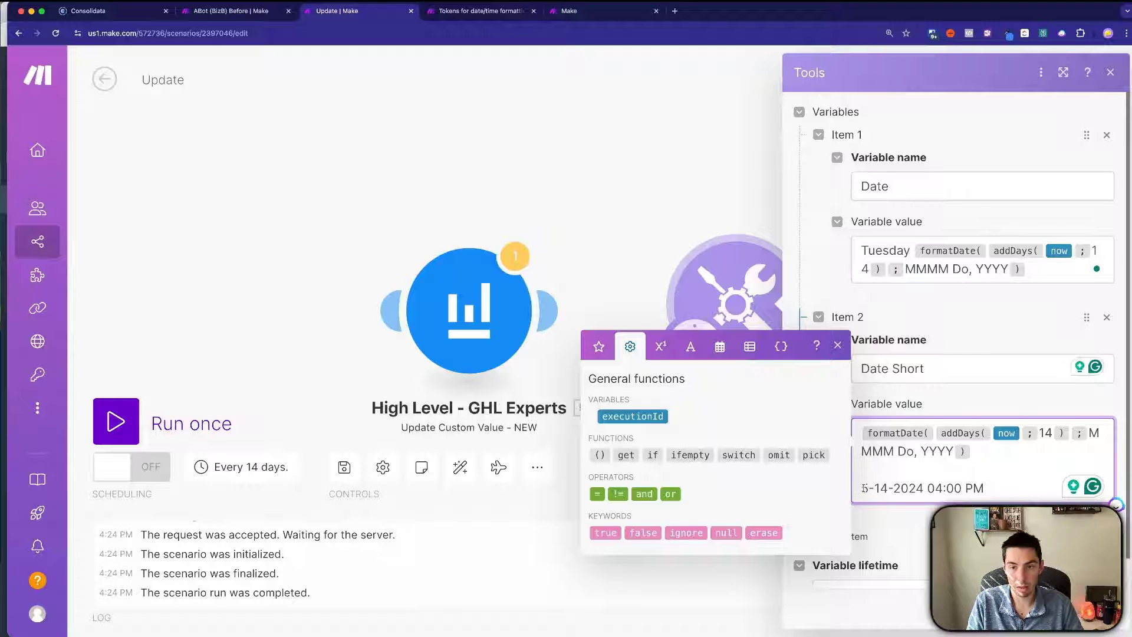
# Step: Look up the month number token in the date/time token reference and change the Date Short format to M-D, YYYY
pyautogui.click(474, 11)
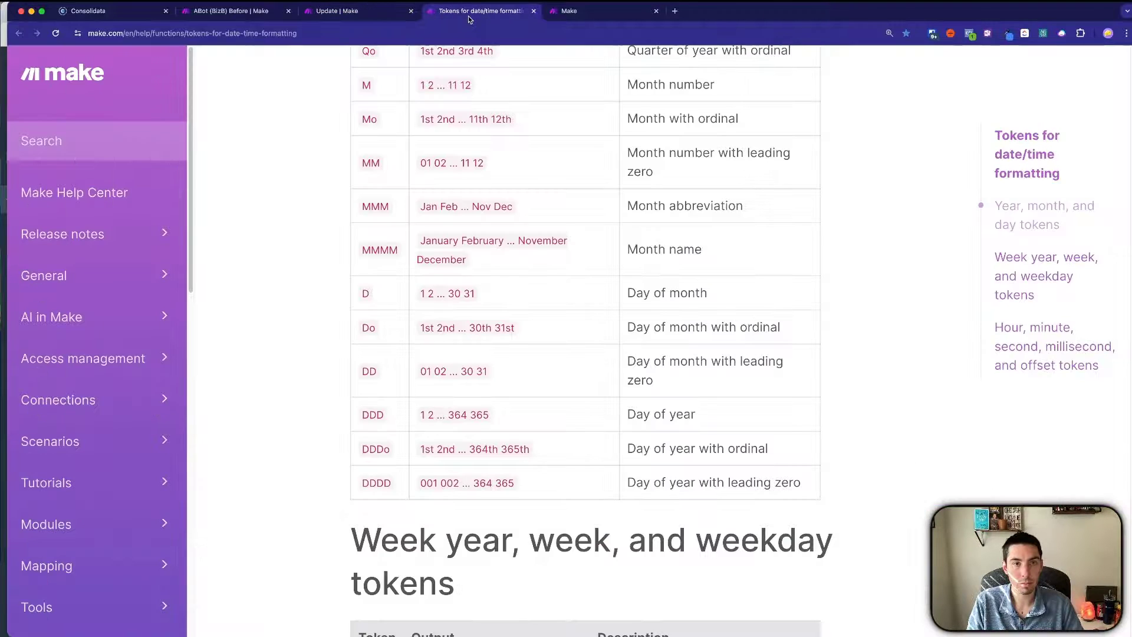
pyautogui.scroll(8, 471, 270)
pyautogui.scroll(-2, 387, 326)
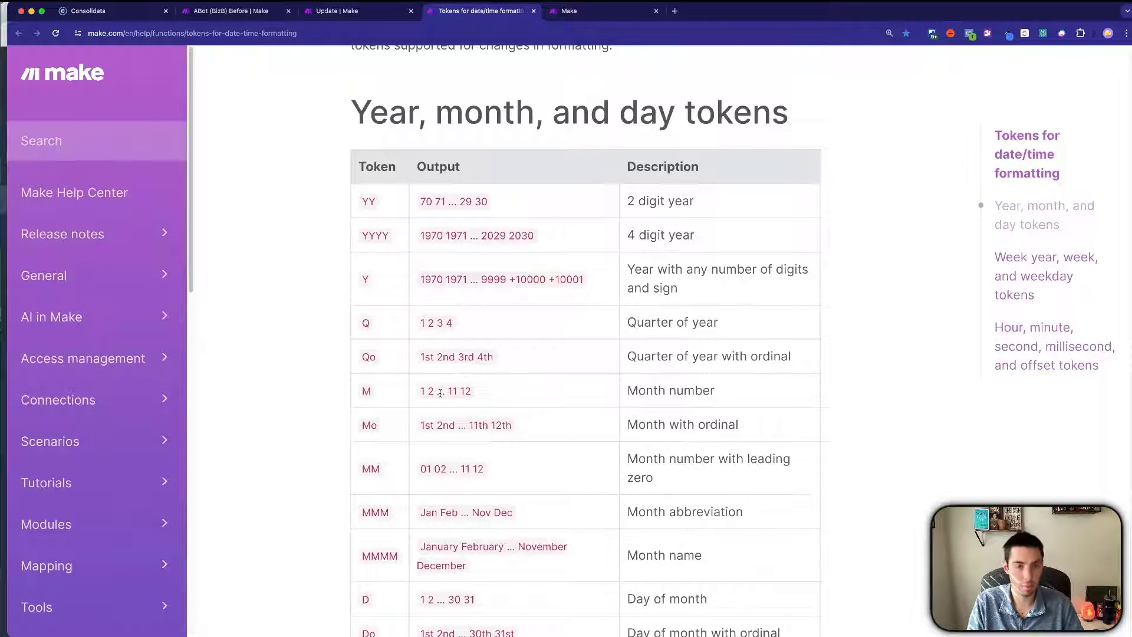
pyautogui.click(341, 12)
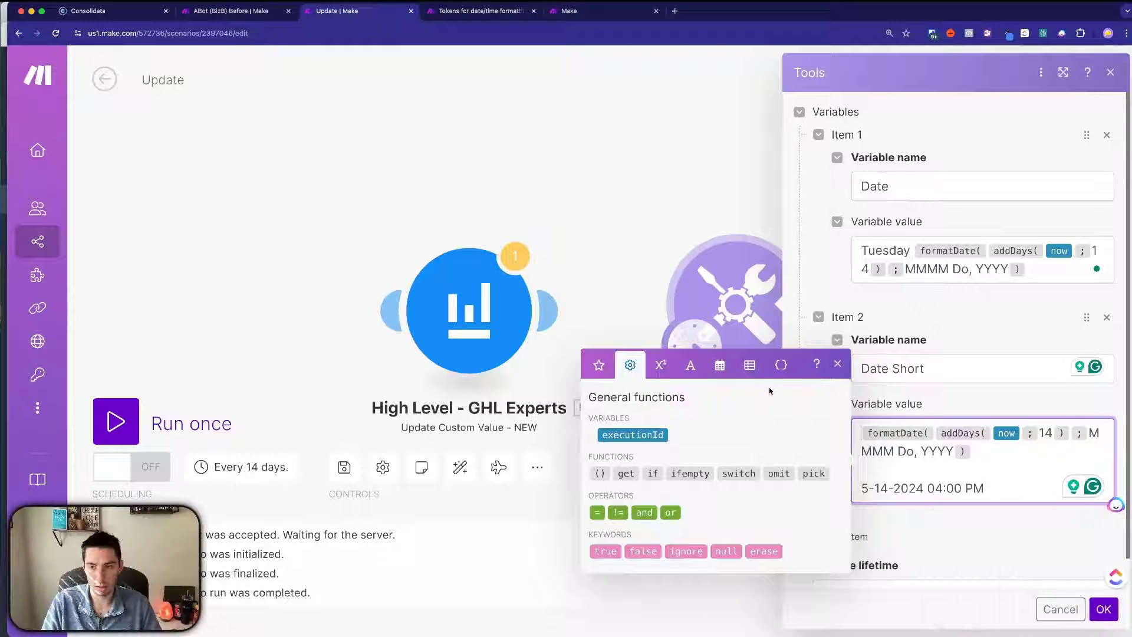
pyautogui.click(894, 450)
pyautogui.press('BackSpace')
pyautogui.press('BackSpace')
pyautogui.press('BackSpace')
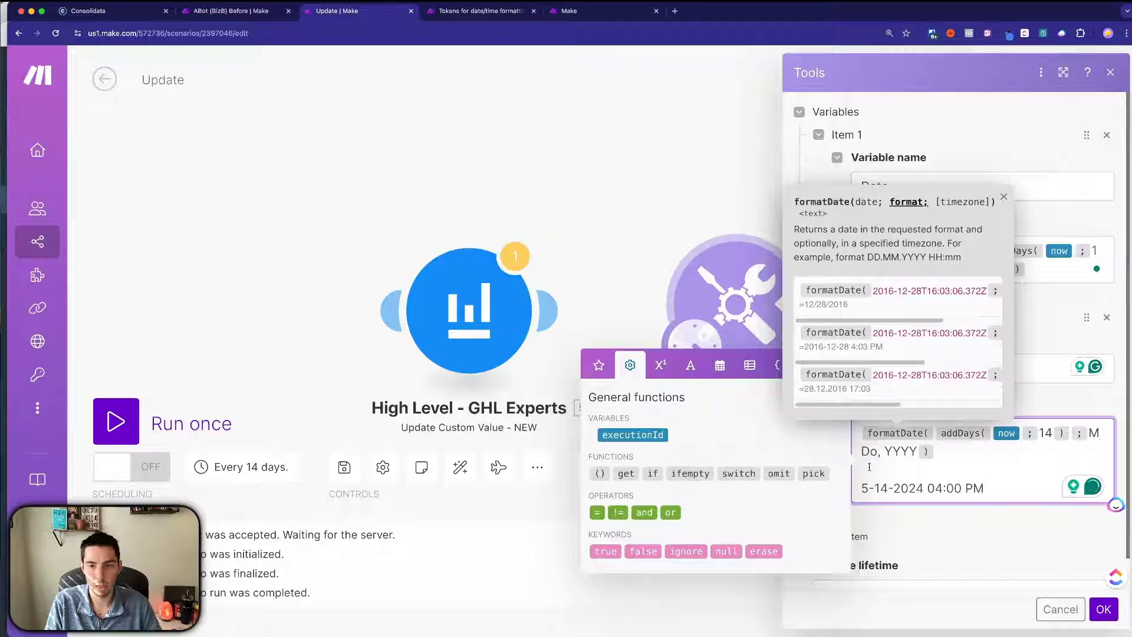
pyautogui.write('-')
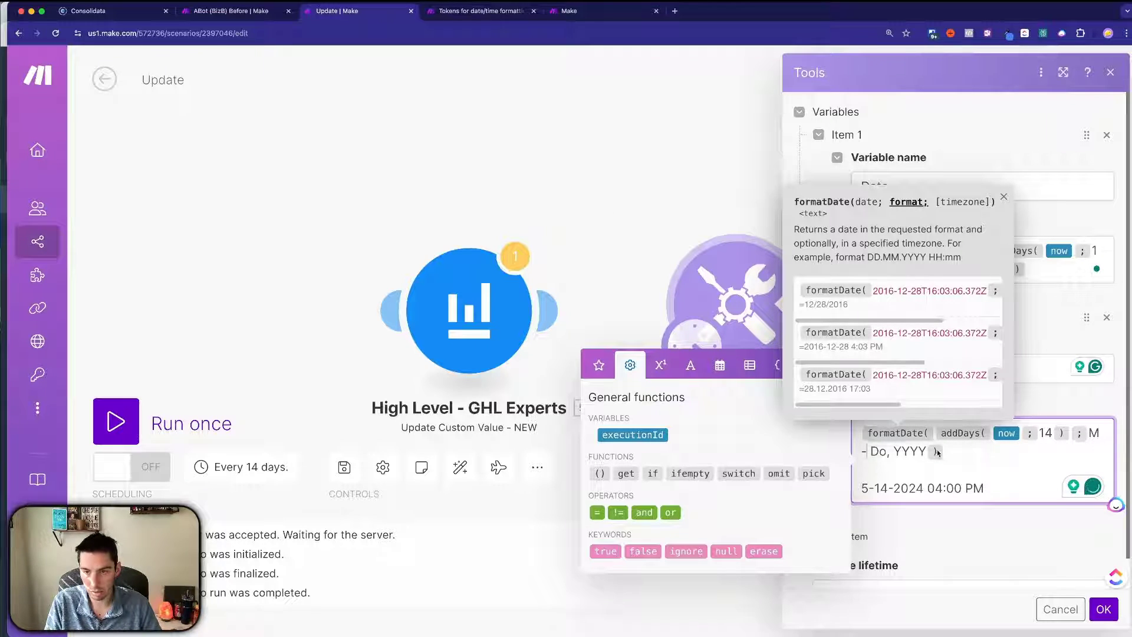
pyautogui.click(875, 451)
pyautogui.press('Delete')
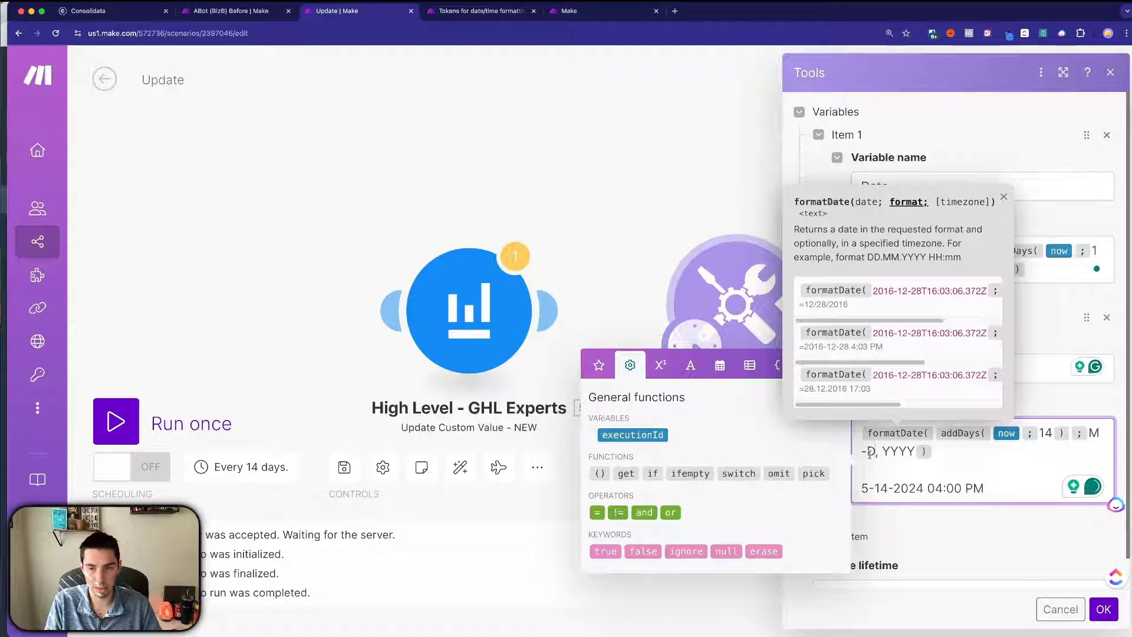
# Step: Check the day-of-month token D in the token reference and change the Date Short format to M-D-YYYY
pyautogui.click(465, 10)
pyautogui.scroll(-3, 396, 372)
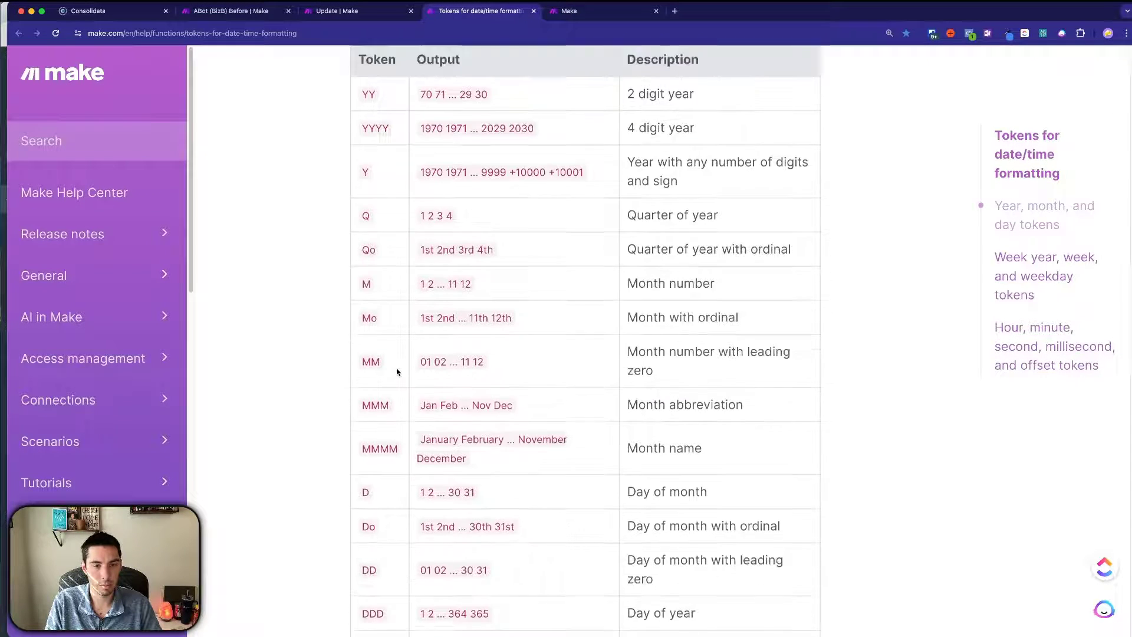
pyautogui.scroll(-3, 397, 372)
pyautogui.moveTo(416, 358); pyautogui.dragTo(534, 356)
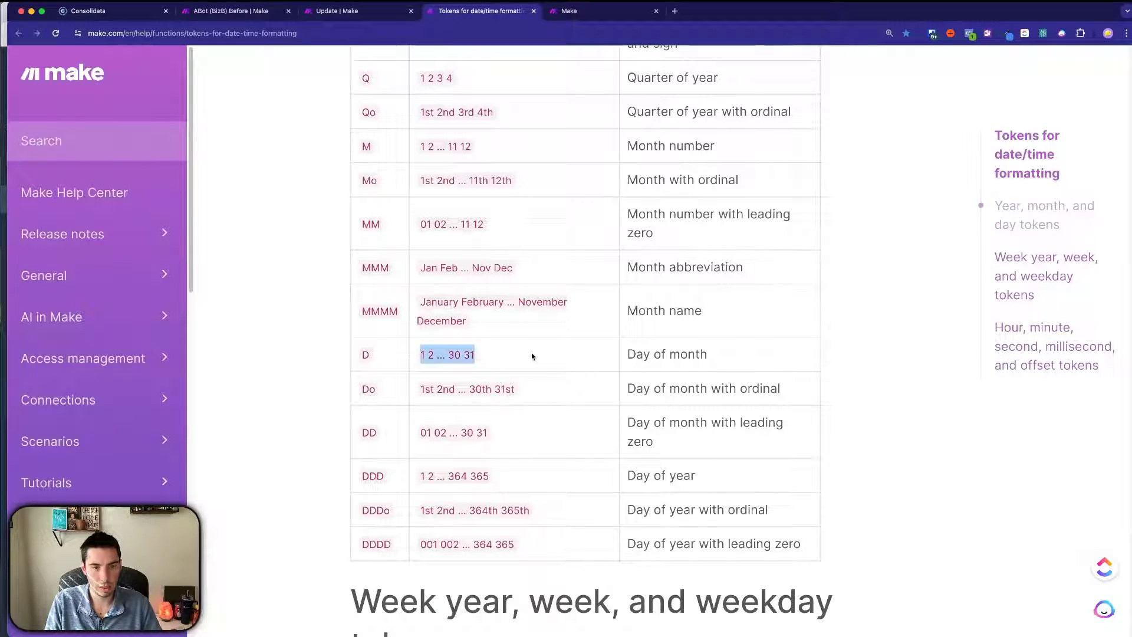
pyautogui.click(418, 436)
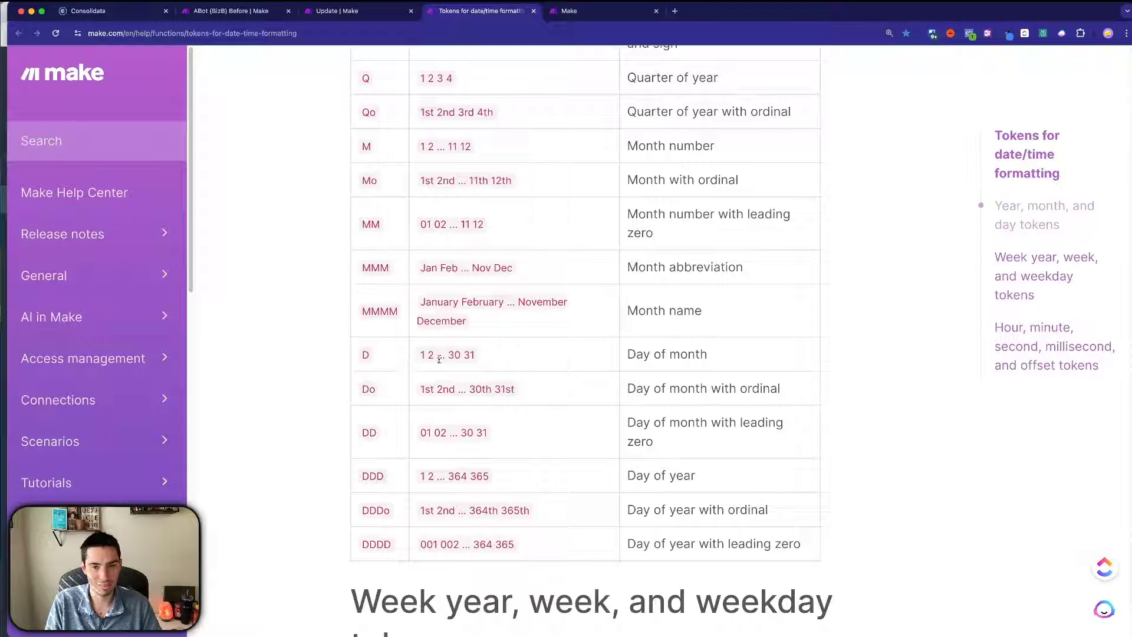
pyautogui.moveTo(422, 355); pyautogui.dragTo(476, 355)
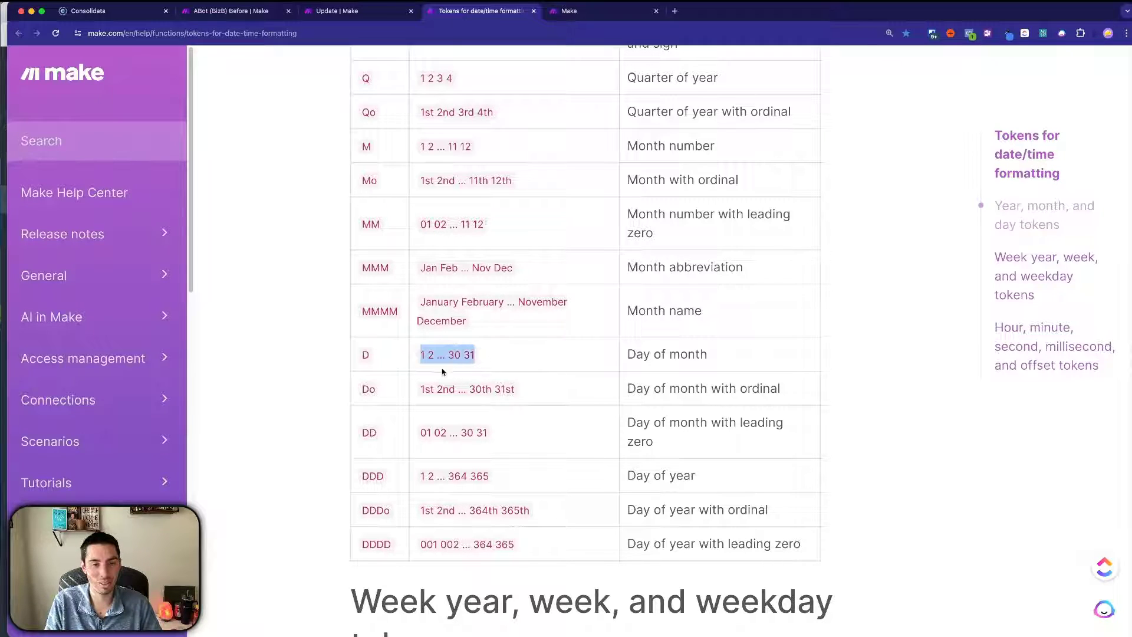
pyautogui.click(339, 11)
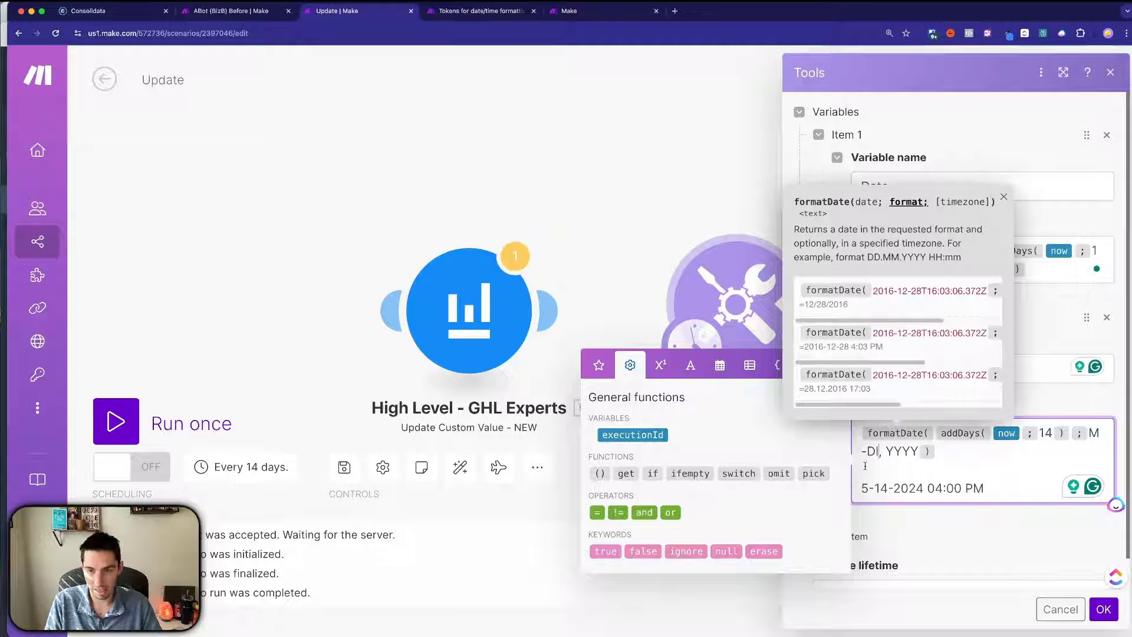
pyautogui.write('-')
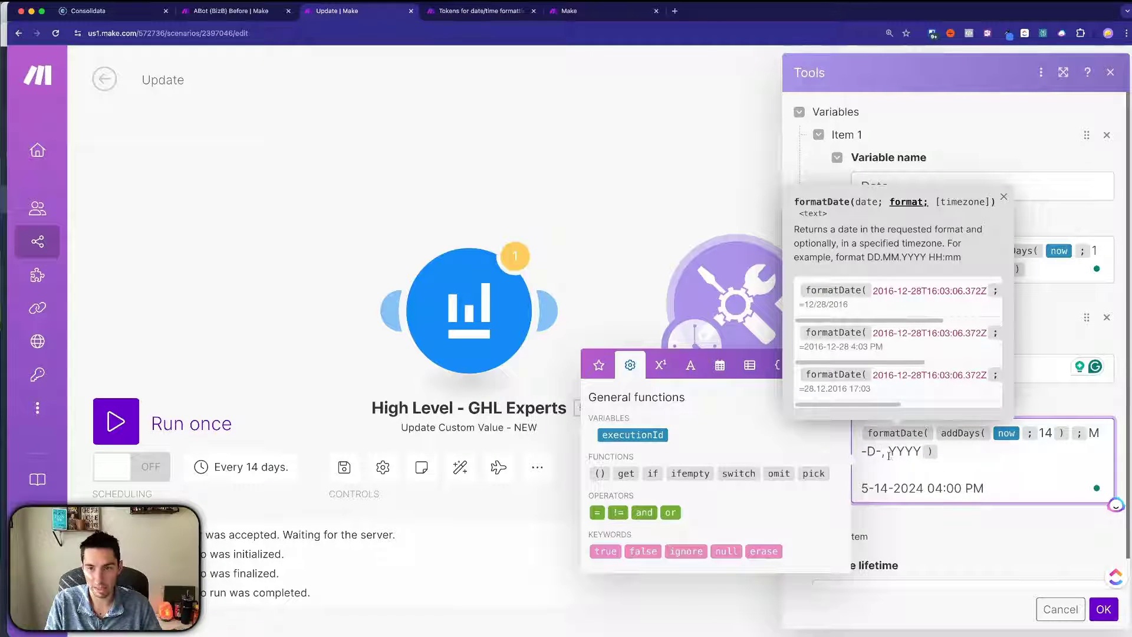
pyautogui.press('Delete')
pyautogui.press('Delete')
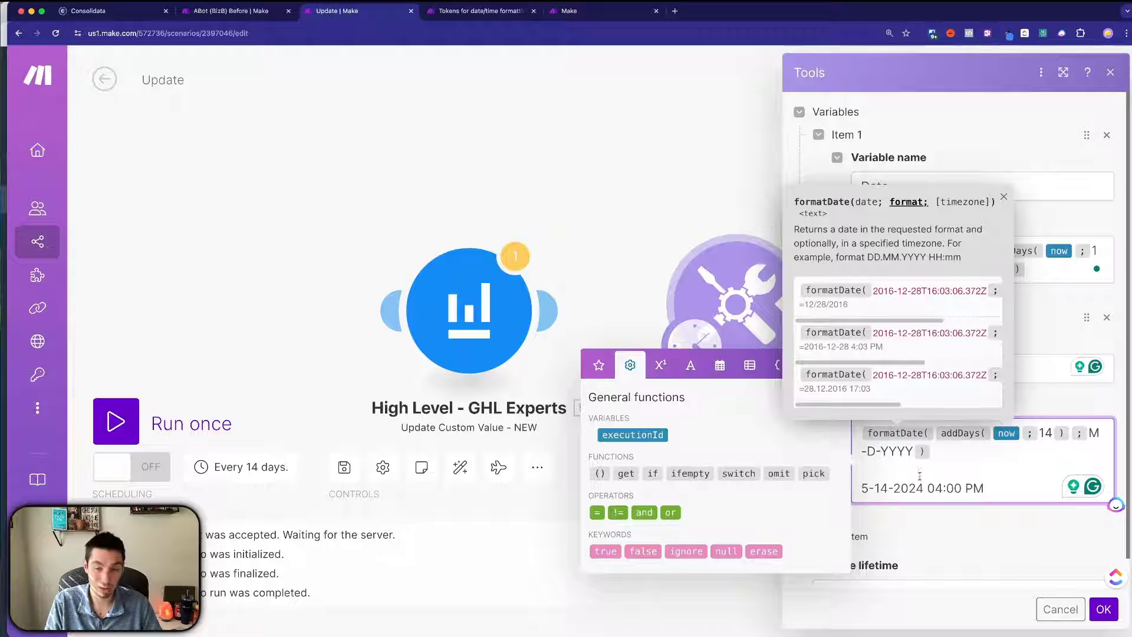
# Step: Copy 04:00 PM from the sample date and add it after the Date Short formula
pyautogui.moveTo(926, 490); pyautogui.dragTo(982, 490)
pyautogui.hotkey('ctrl', 'c')
pyautogui.click(971, 454)
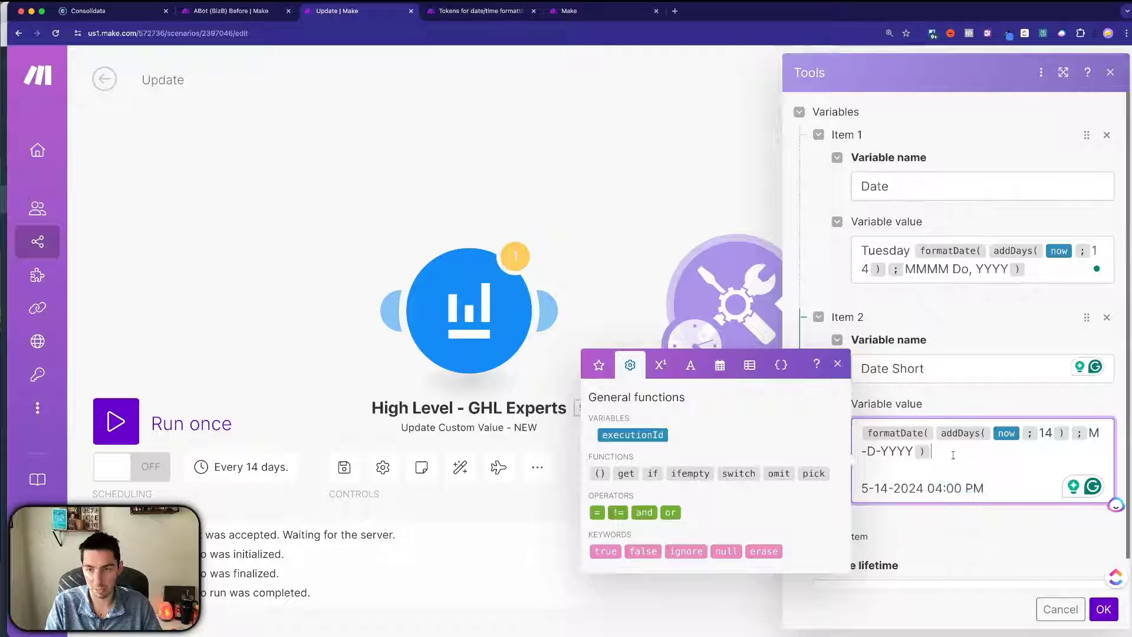
pyautogui.hotkey('ctrl', 'v')
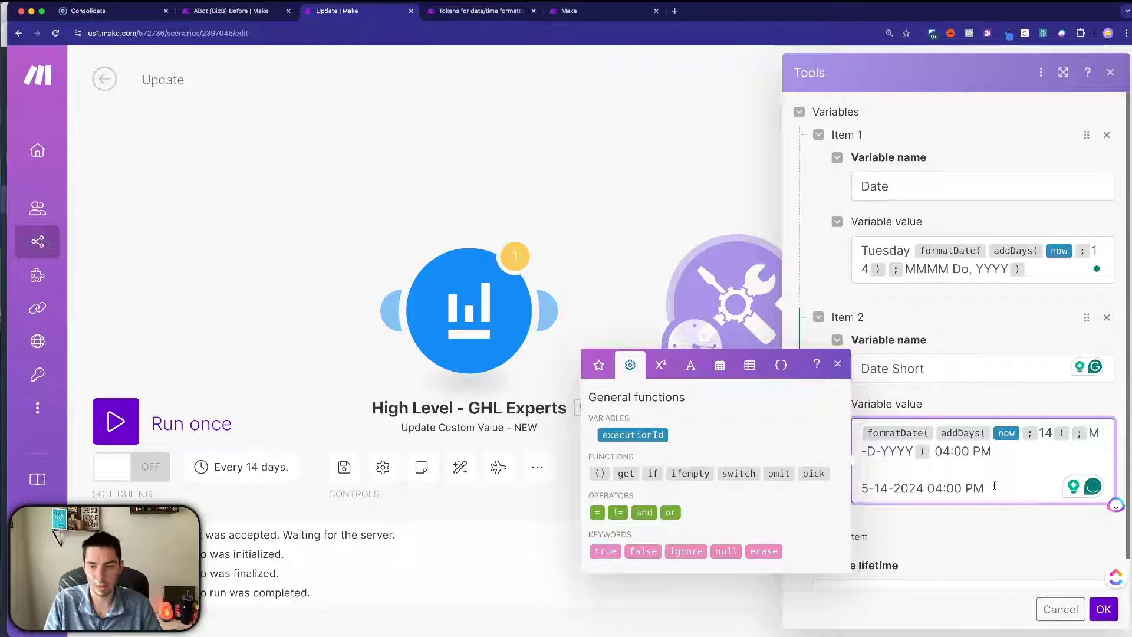
# Step: Save the module, run the scenario, and compare the Date and Date Short outputs with the sample short date
pyautogui.click(201, 402)
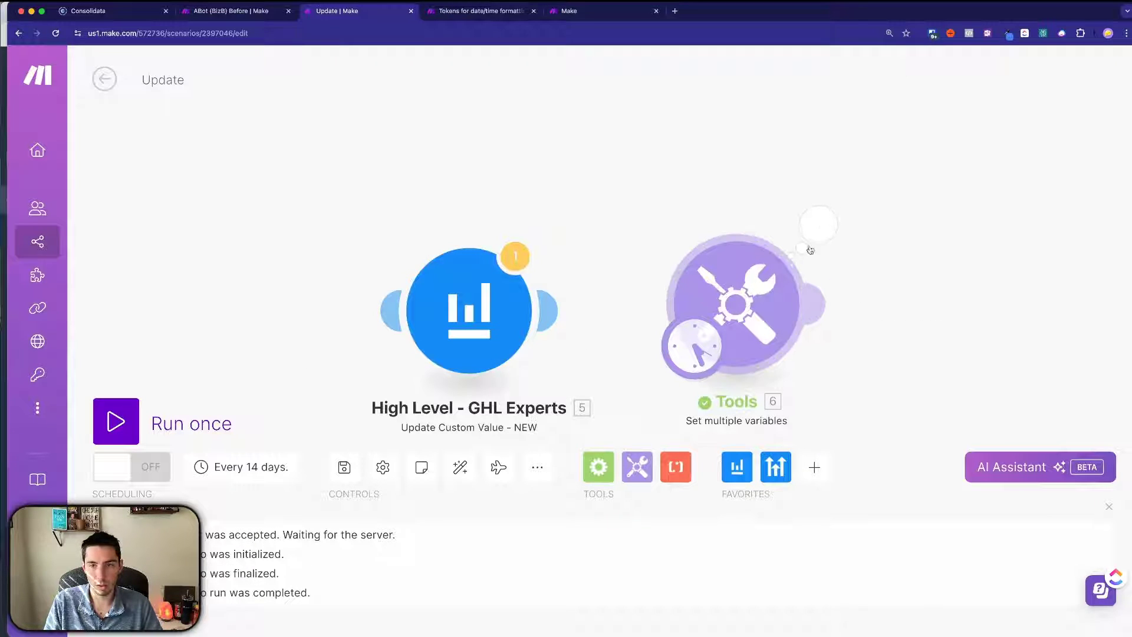
pyautogui.click(824, 219)
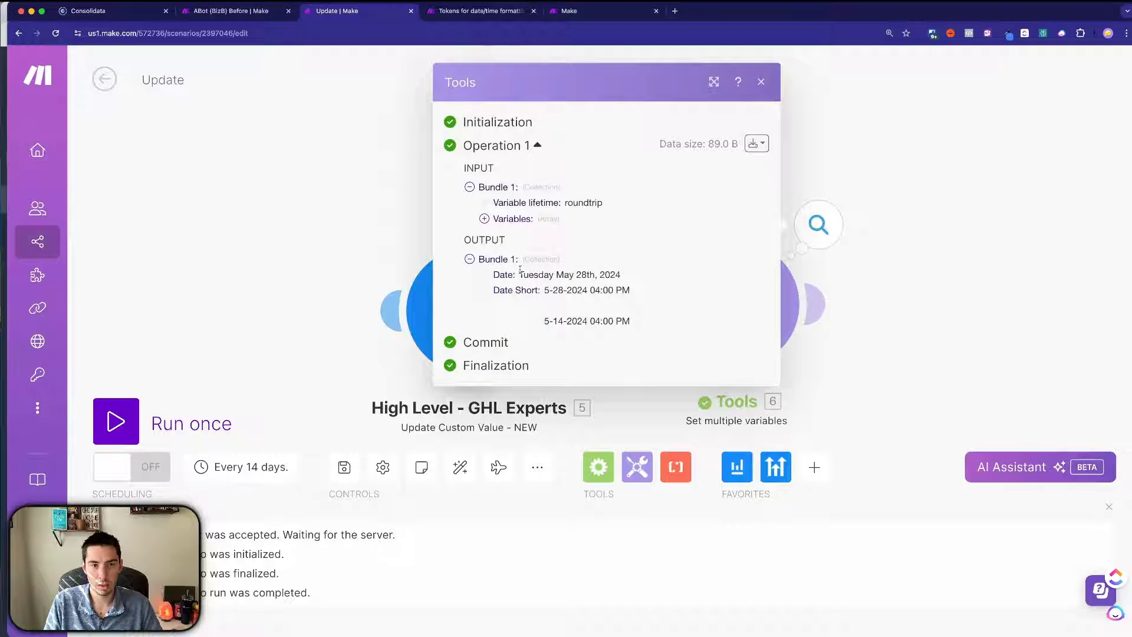
pyautogui.moveTo(520, 274); pyautogui.dragTo(627, 277)
pyautogui.moveTo(545, 291); pyautogui.dragTo(622, 293)
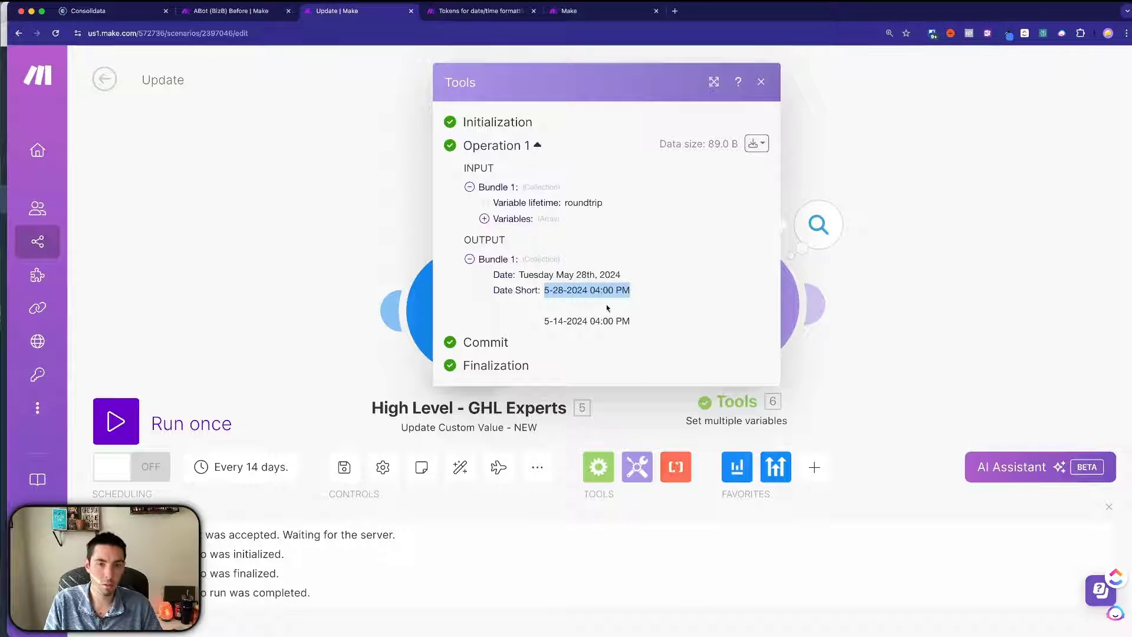
pyautogui.moveTo(540, 326); pyautogui.dragTo(668, 333)
pyautogui.click(891, 331)
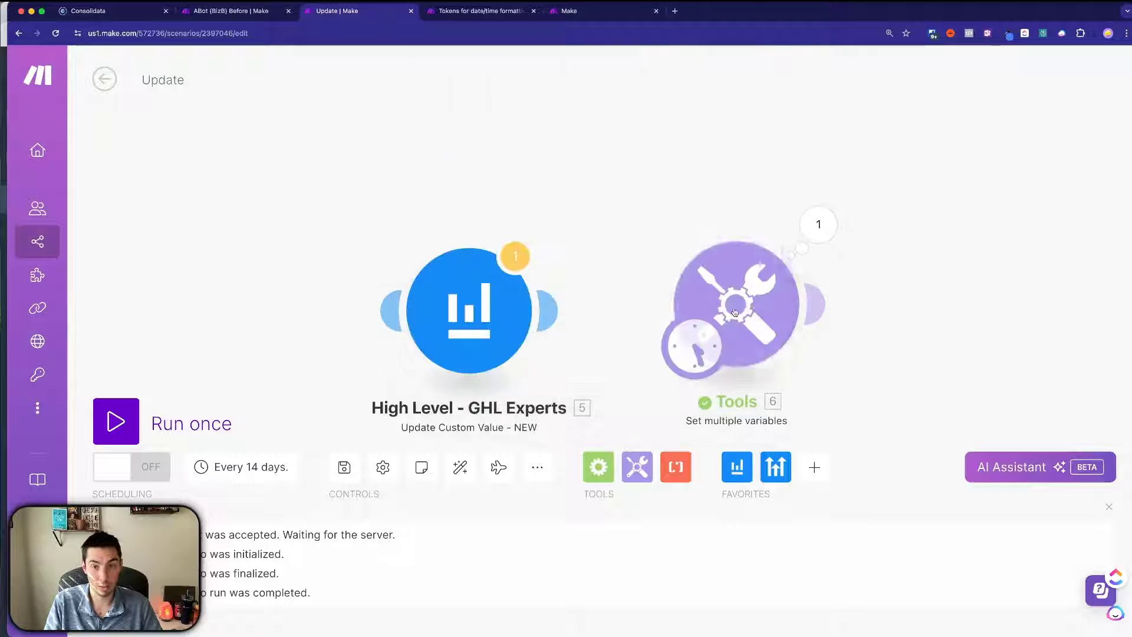
# Step: Remove the sample line 5-14-2024 04:00 PM from the Date Short value in the Tools module and save the module
pyautogui.click(752, 348)
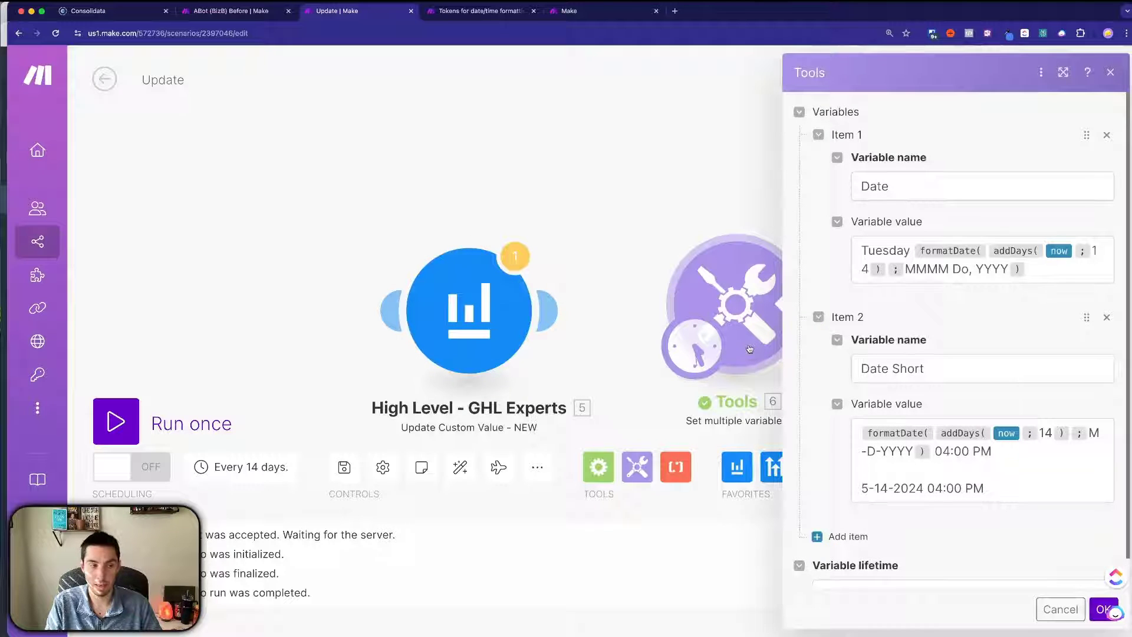
pyautogui.tripleClick(994, 488)
pyautogui.press('BackSpace')
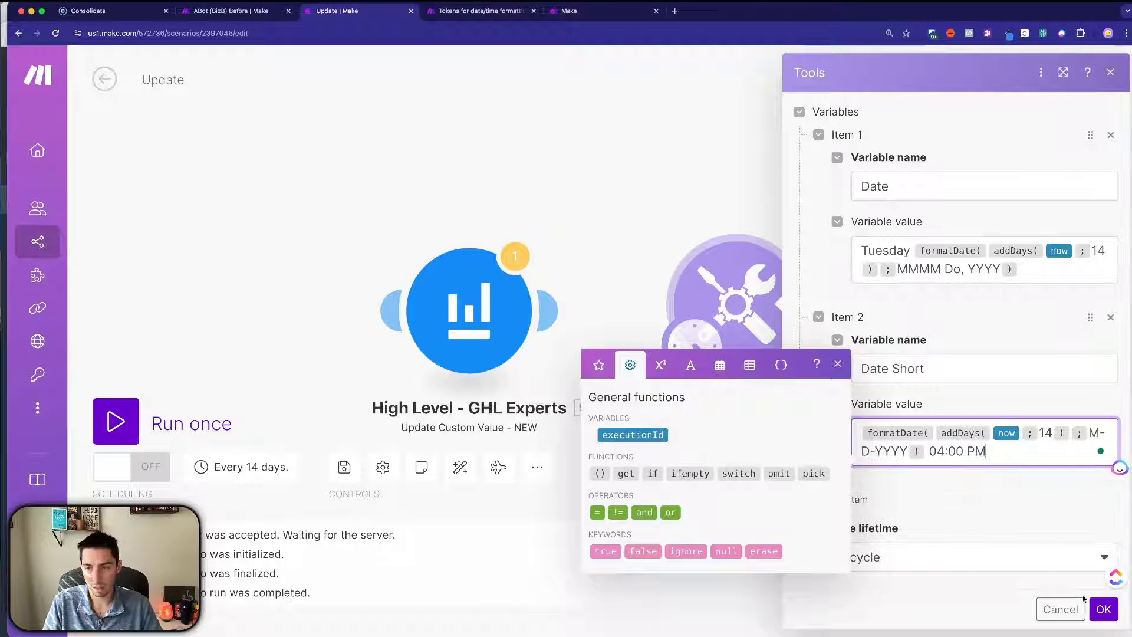
pyautogui.click(1103, 609)
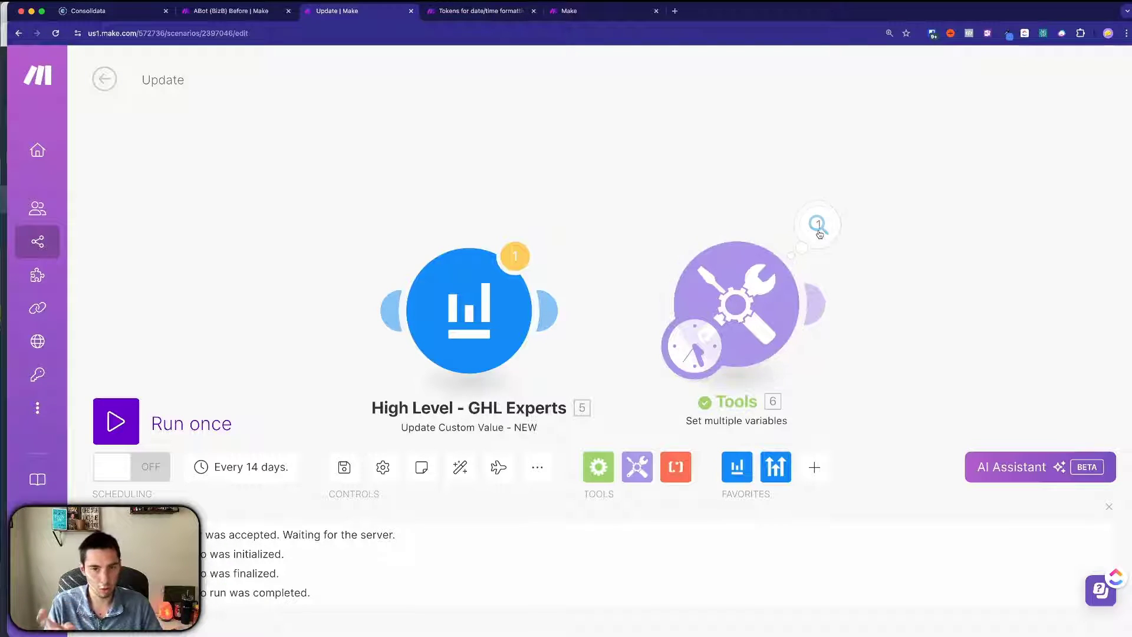
# Step: Copy the Date variable's formula from the Tools module and move the schedule trigger onto the High Level module
pyautogui.click(734, 307)
pyautogui.click(1028, 274)
pyautogui.press('super+a')
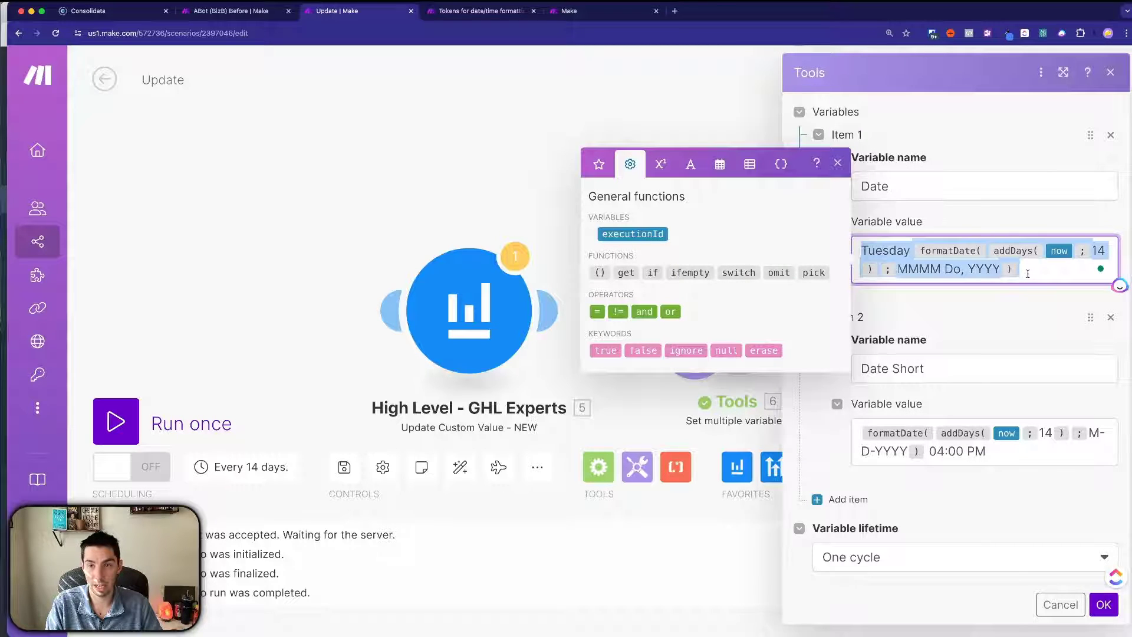
pyautogui.click(361, 244)
pyautogui.click(475, 357)
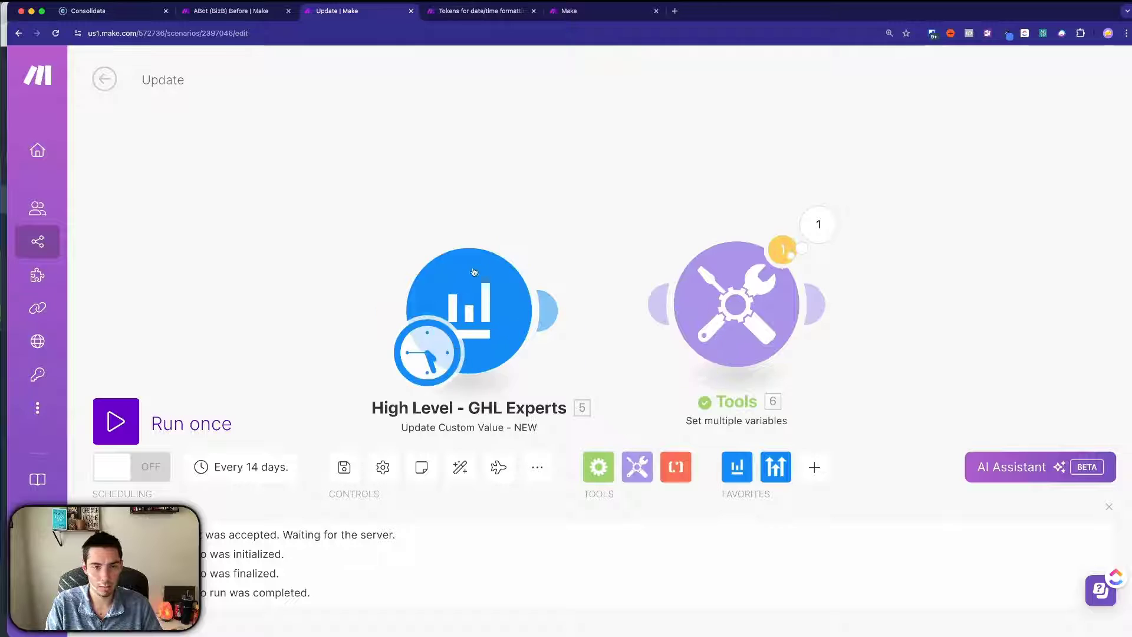
# Step: Assign the High Level update module to the Commercial Webinar Date custom value
pyautogui.click(481, 312)
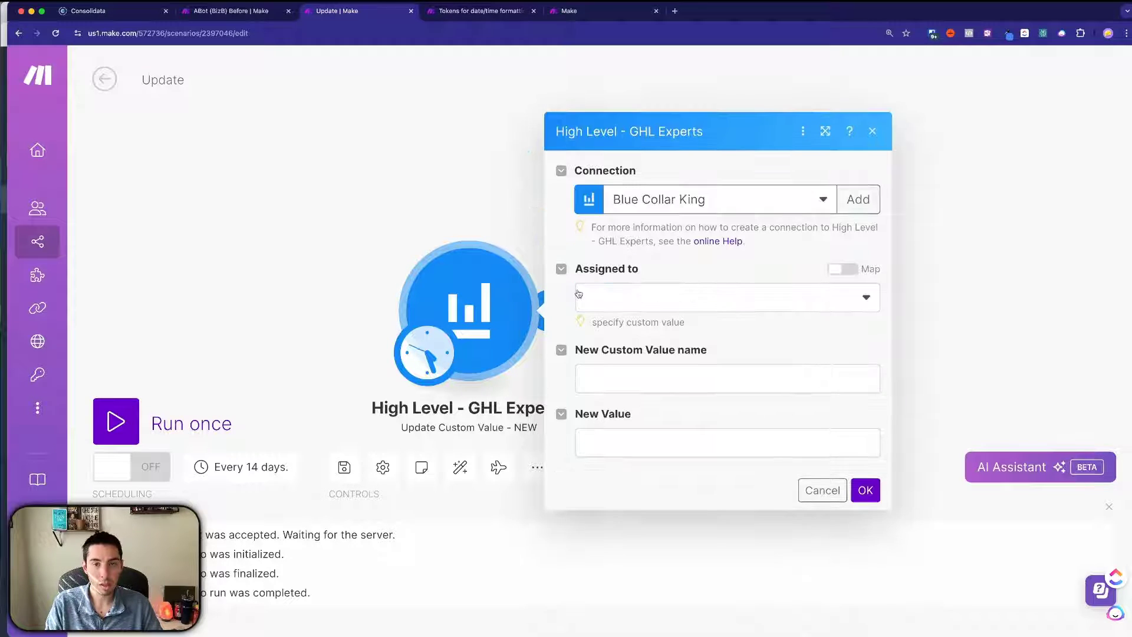
pyautogui.click(664, 298)
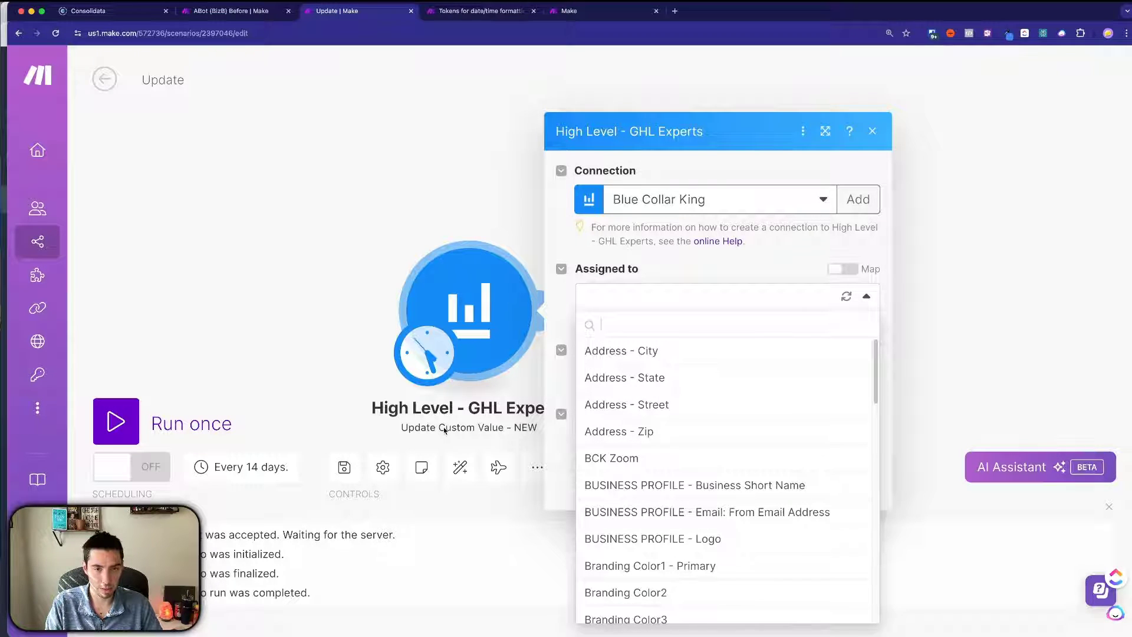
pyautogui.scroll(-10, 678, 443)
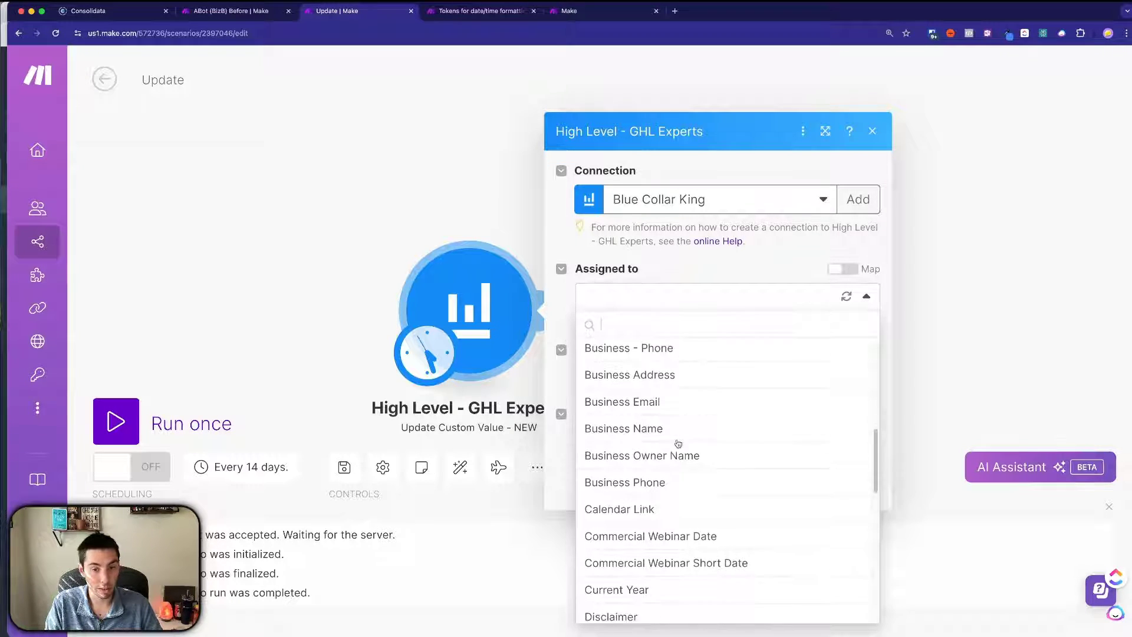
pyautogui.scroll(-2, 648, 455)
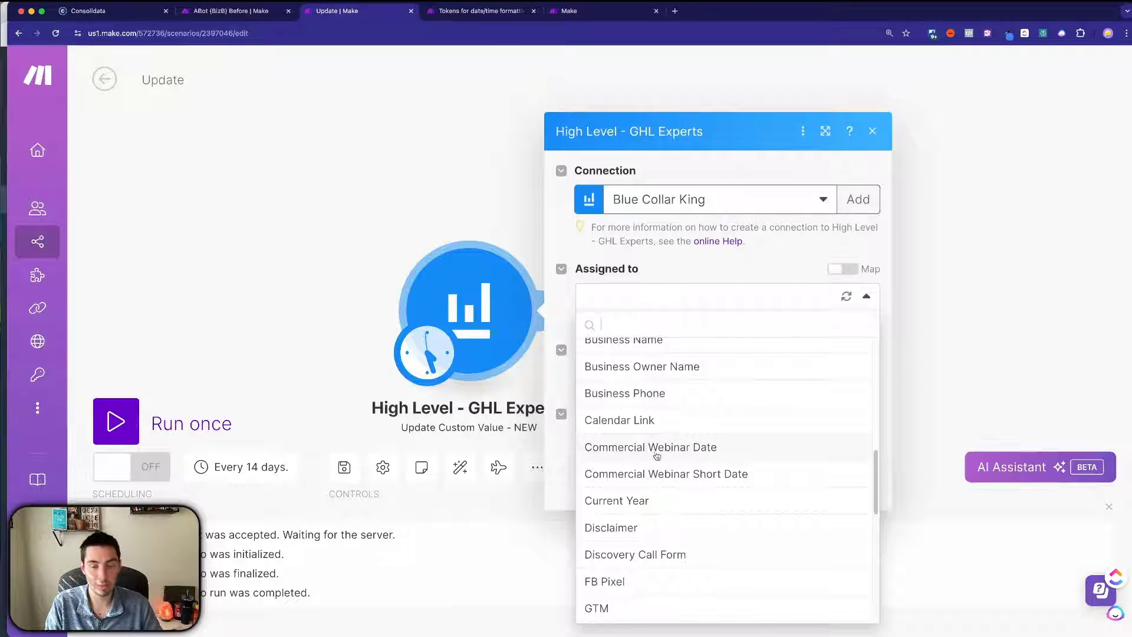
pyautogui.click(652, 453)
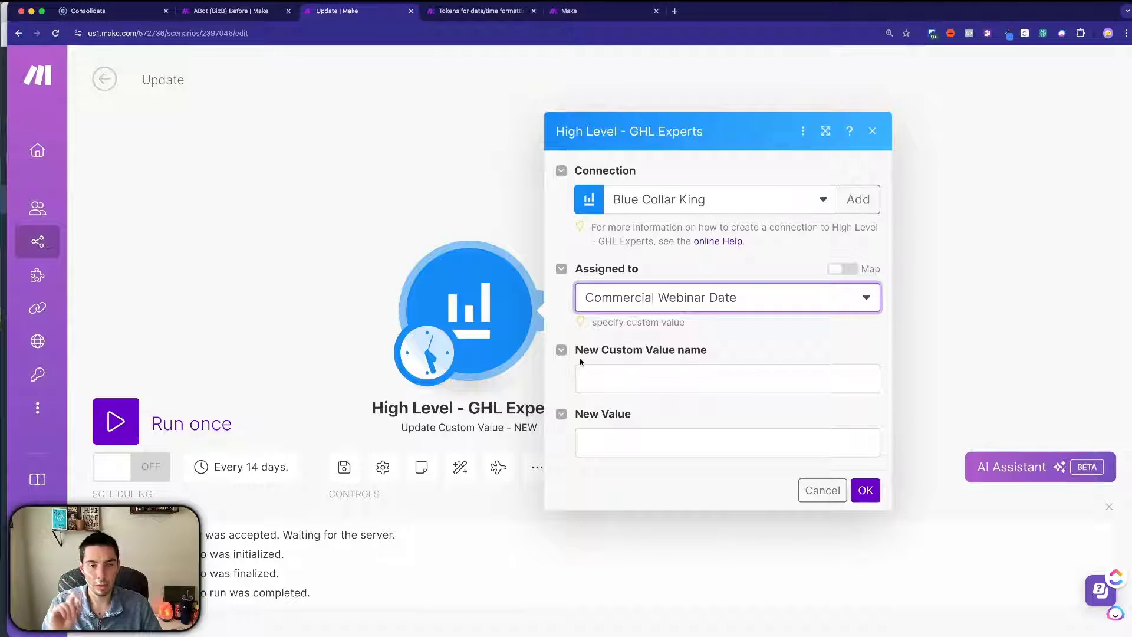
# Step: Paste the copied Tuesday formatDate formula with MMMM Do, YYYY as the module's new value
pyautogui.click(636, 376)
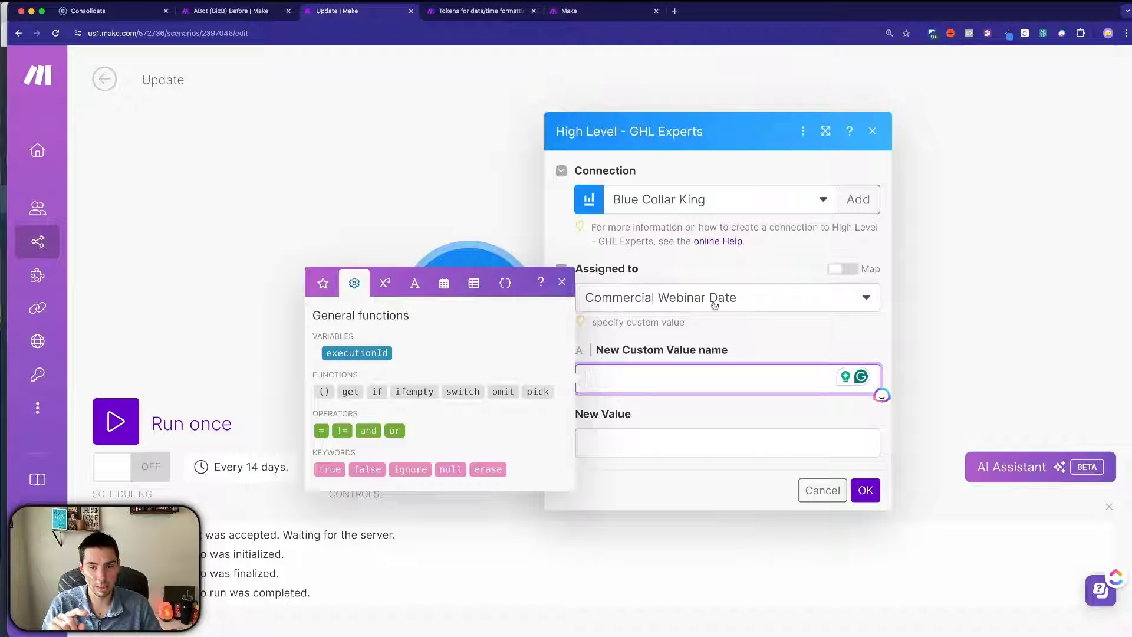
pyautogui.click(607, 439)
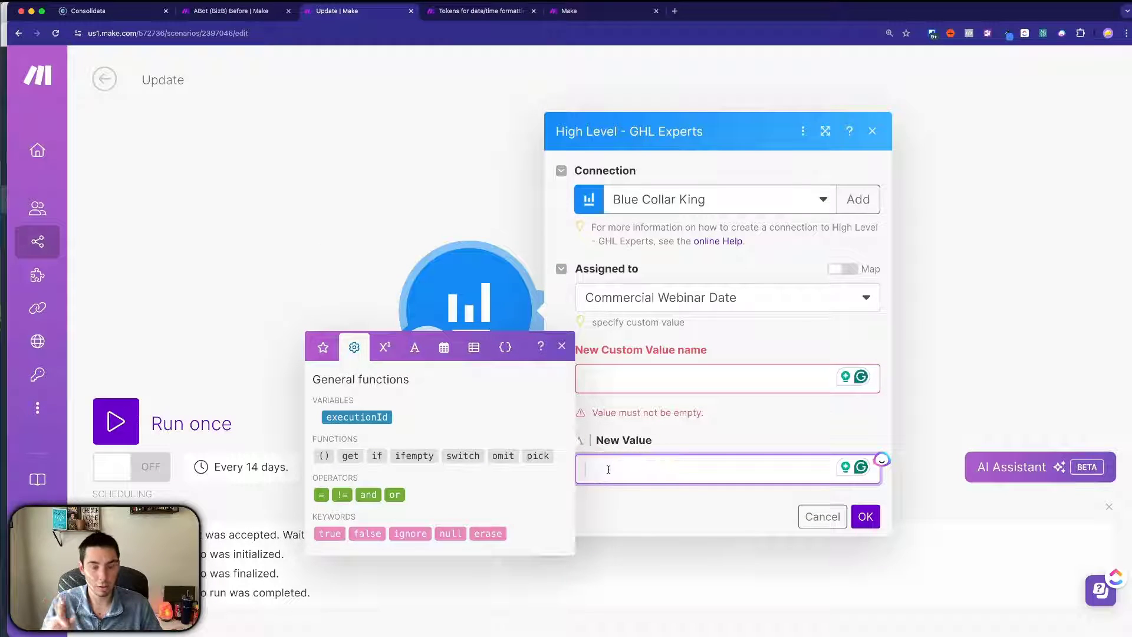
pyautogui.press('super+v')
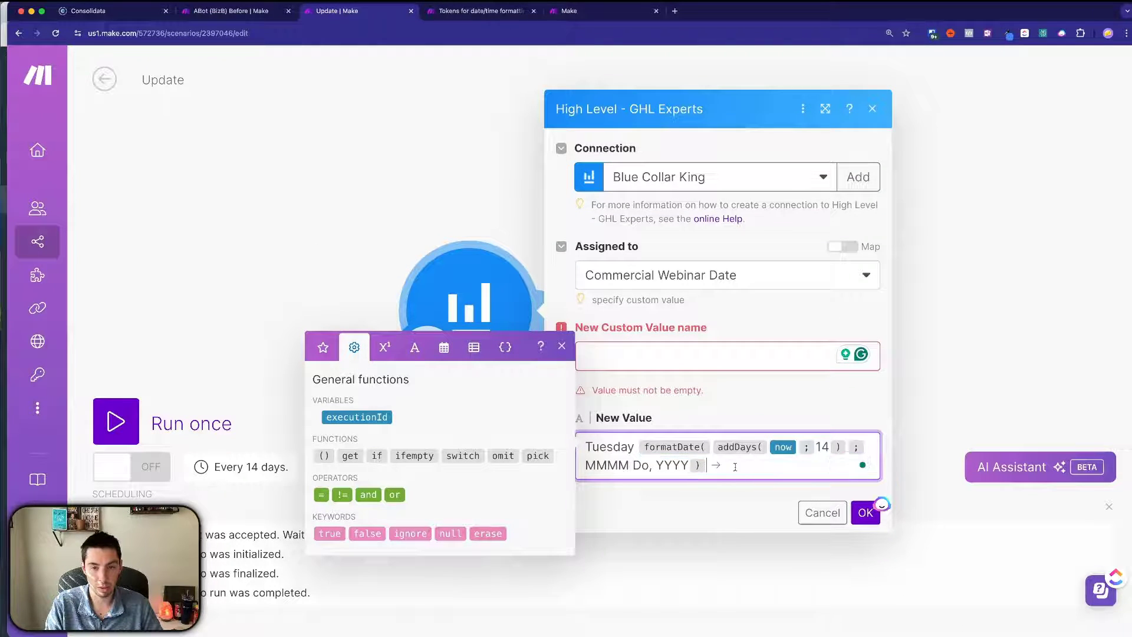
# Step: Copy the name Commercial Webinar Date from HighLevel's custom values, enter it as the new custom value name in Make, and save the module
pyautogui.click(611, 361)
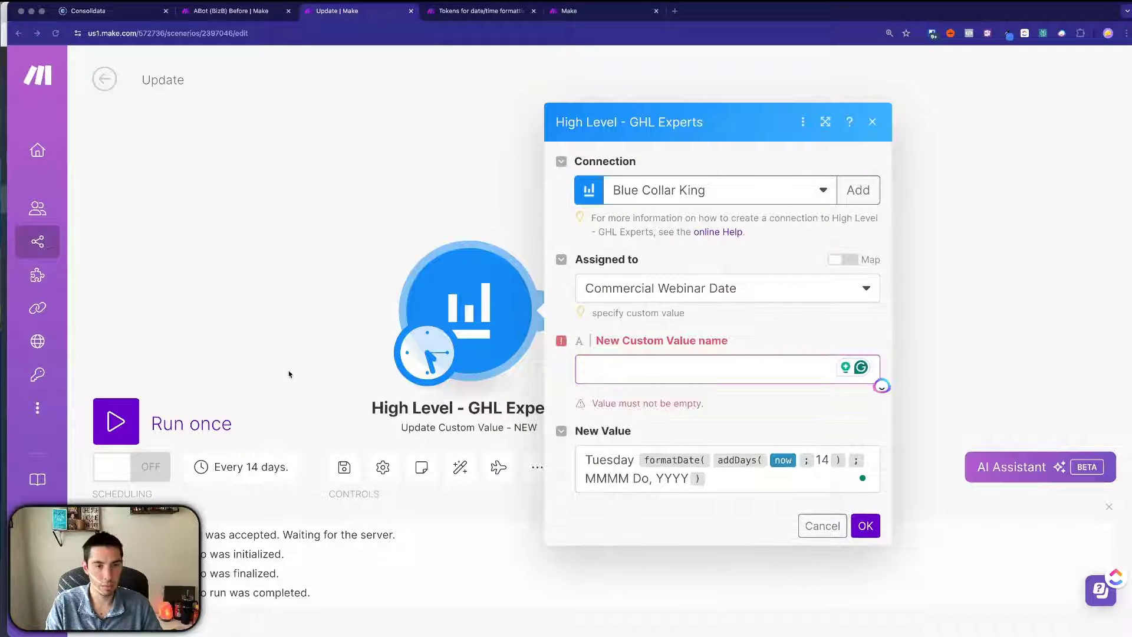
pyautogui.press('super+Tab')
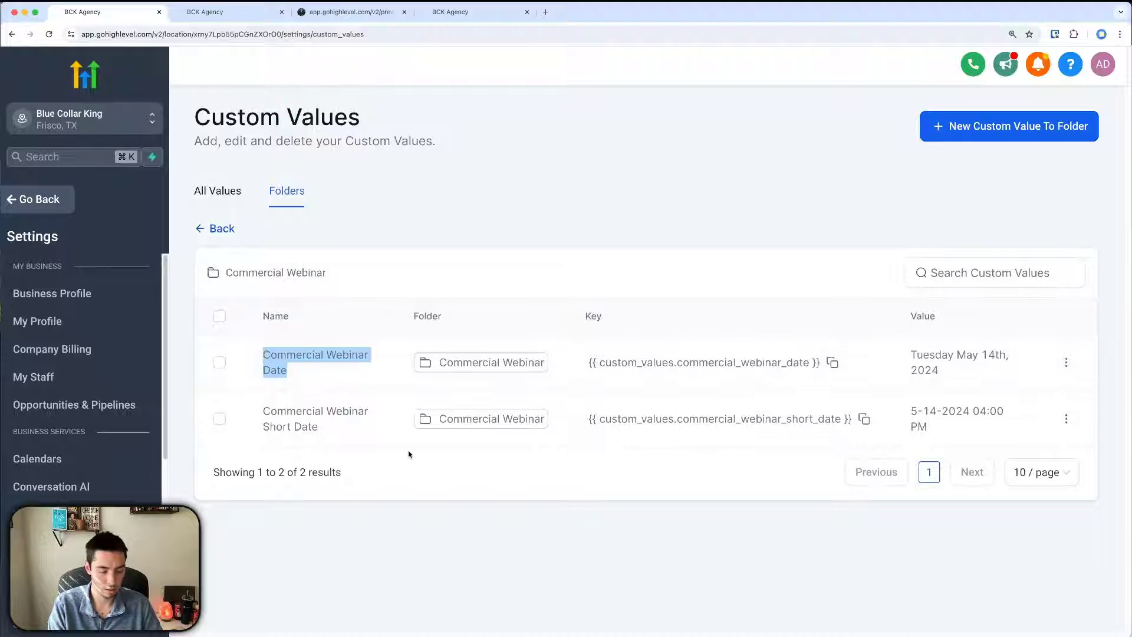
pyautogui.press('super+Tab')
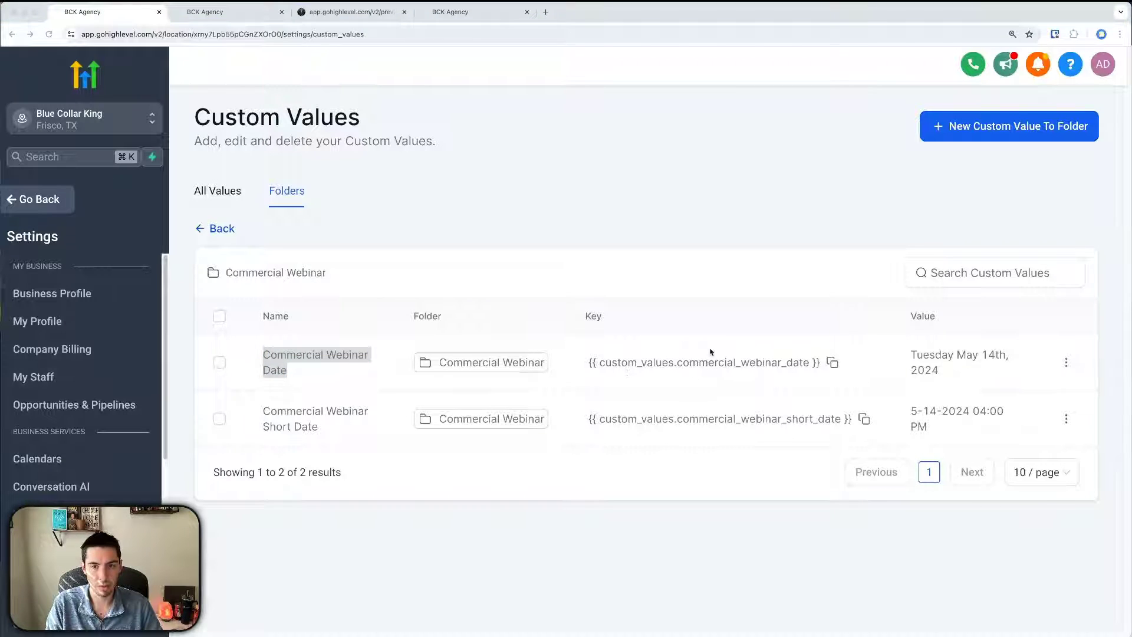
pyautogui.write('Commercial Webinar Date')
pyautogui.click(862, 499)
# Step: Move the Tools module farther away and place a clone of the High Level update module after the original
pyautogui.moveTo(795, 311); pyautogui.dragTo(1030, 318)
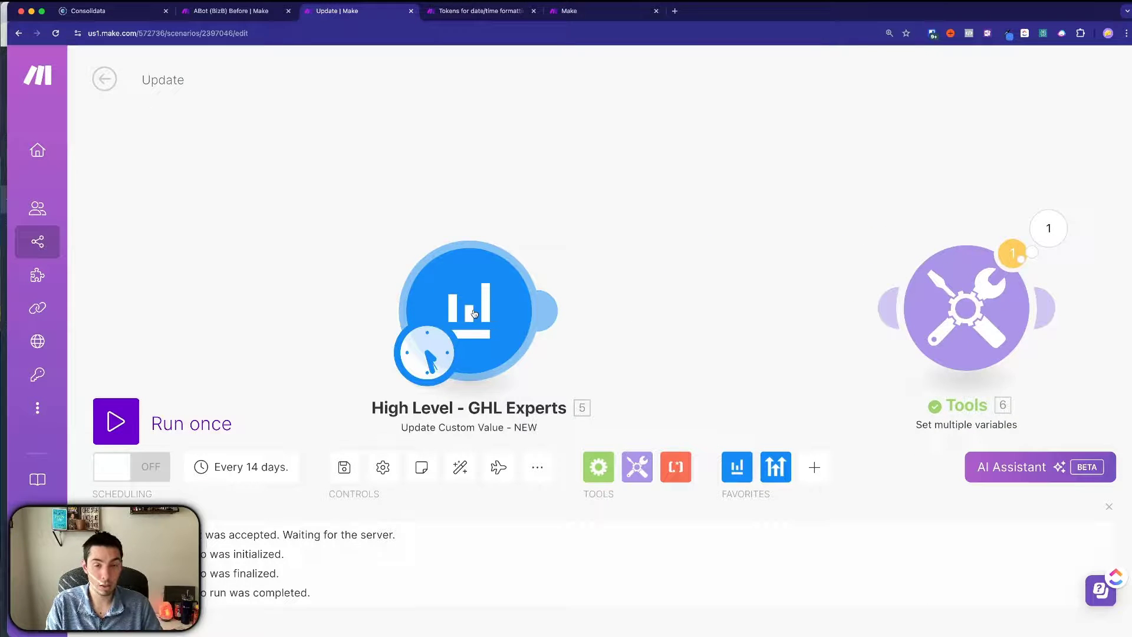
pyautogui.rightClick(458, 293)
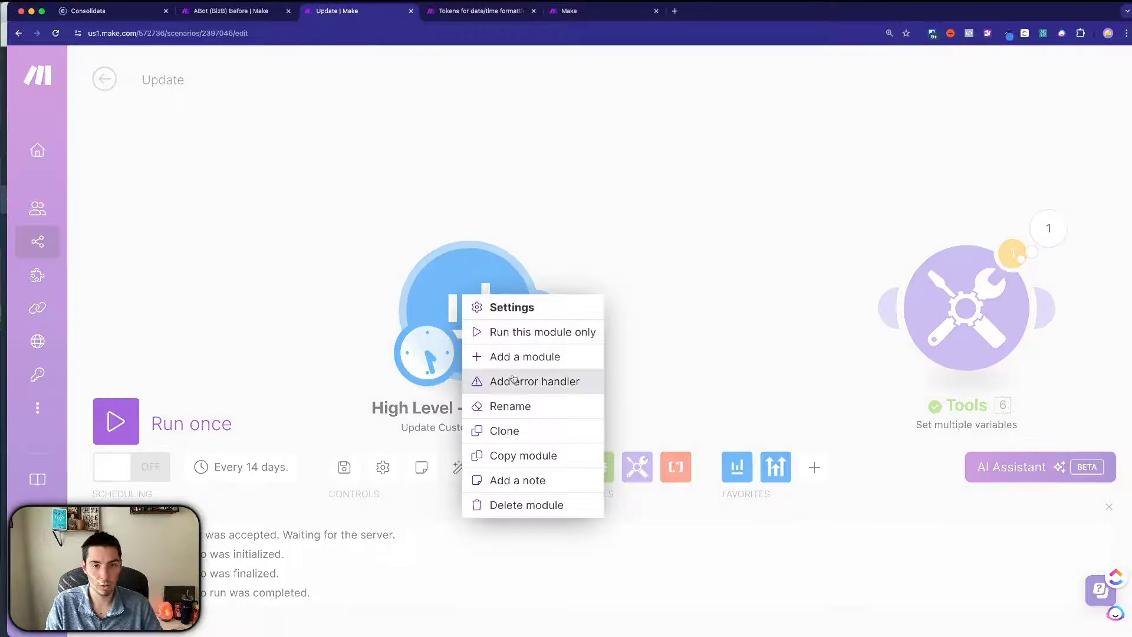
pyautogui.click(505, 429)
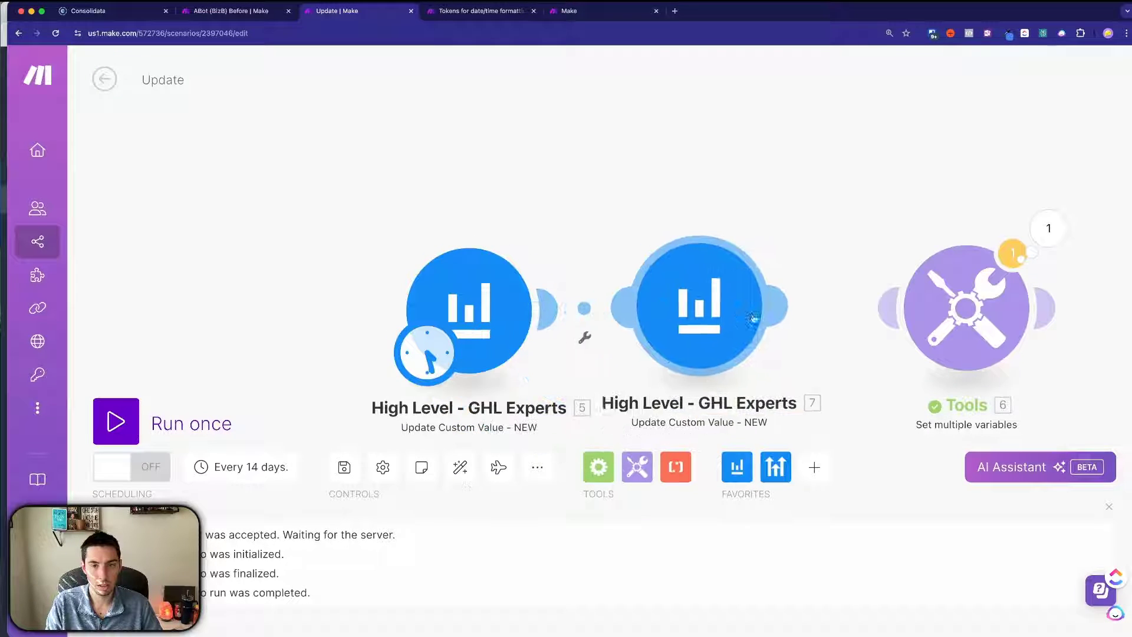
pyautogui.click(737, 318)
# Step: Assign the cloned High Level module to the Commercial Webinar Short Date custom value
pyautogui.click(742, 332)
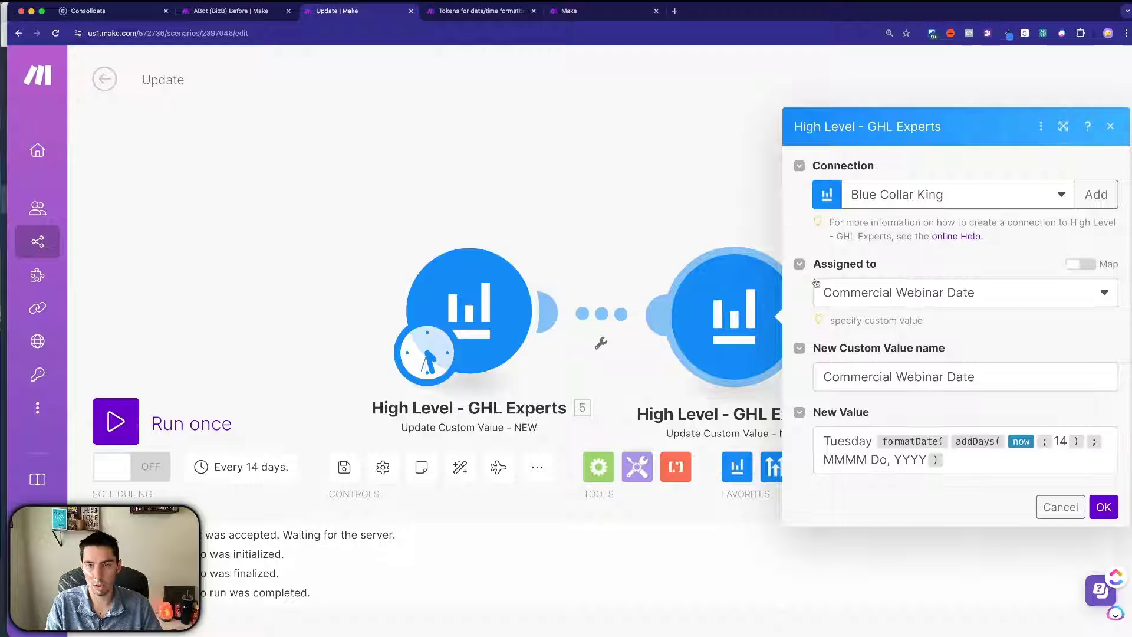
pyautogui.click(918, 294)
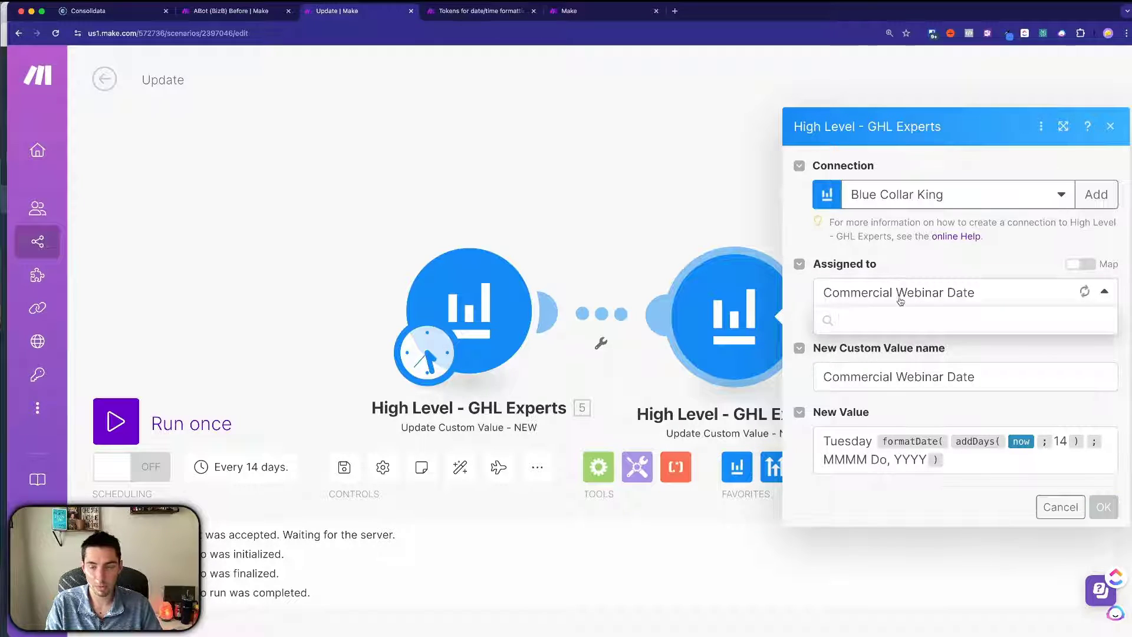
pyautogui.scroll(-8, 858, 380)
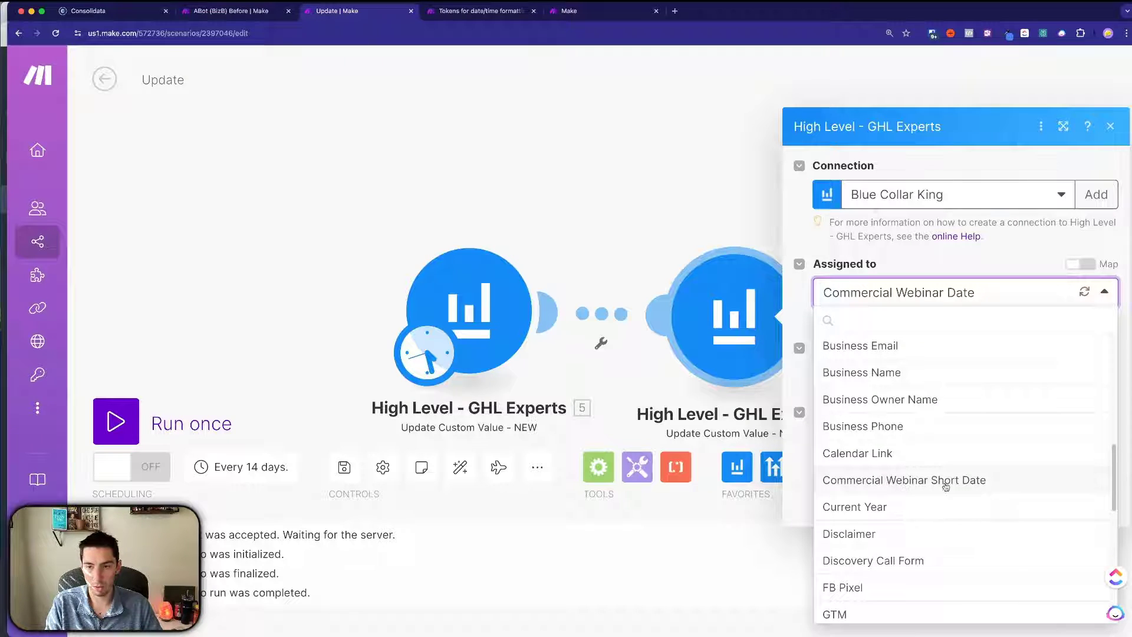
pyautogui.click(945, 485)
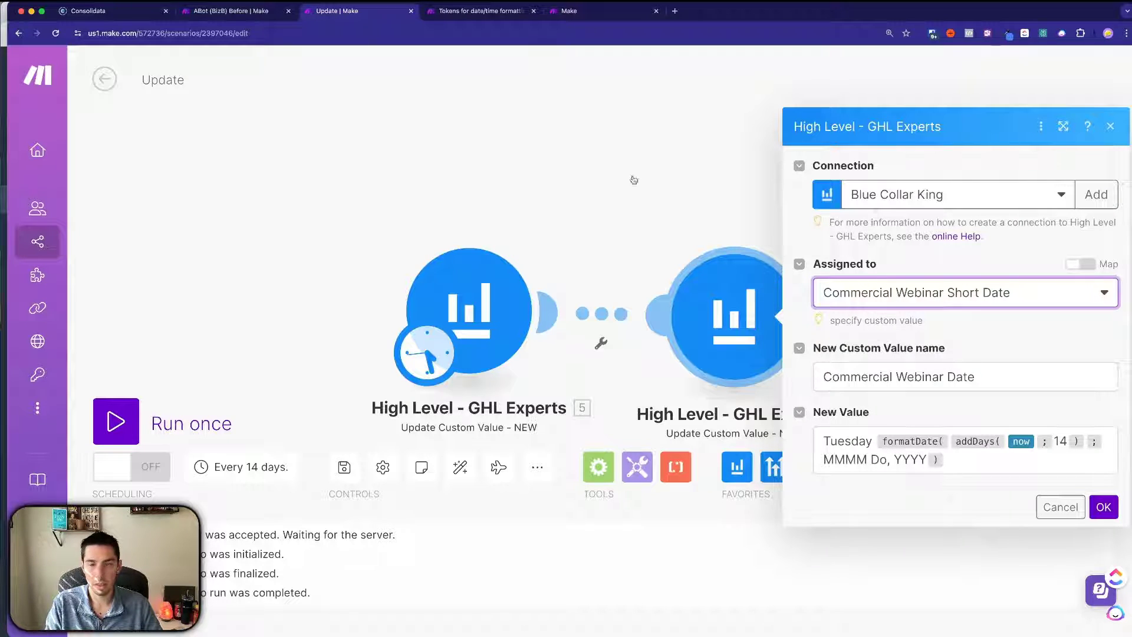
# Step: Copy the name Commercial Webinar Short Date from HighLevel, set it as the cloned module's new custom value name in Make, and save the module
pyautogui.press('super+Tab')
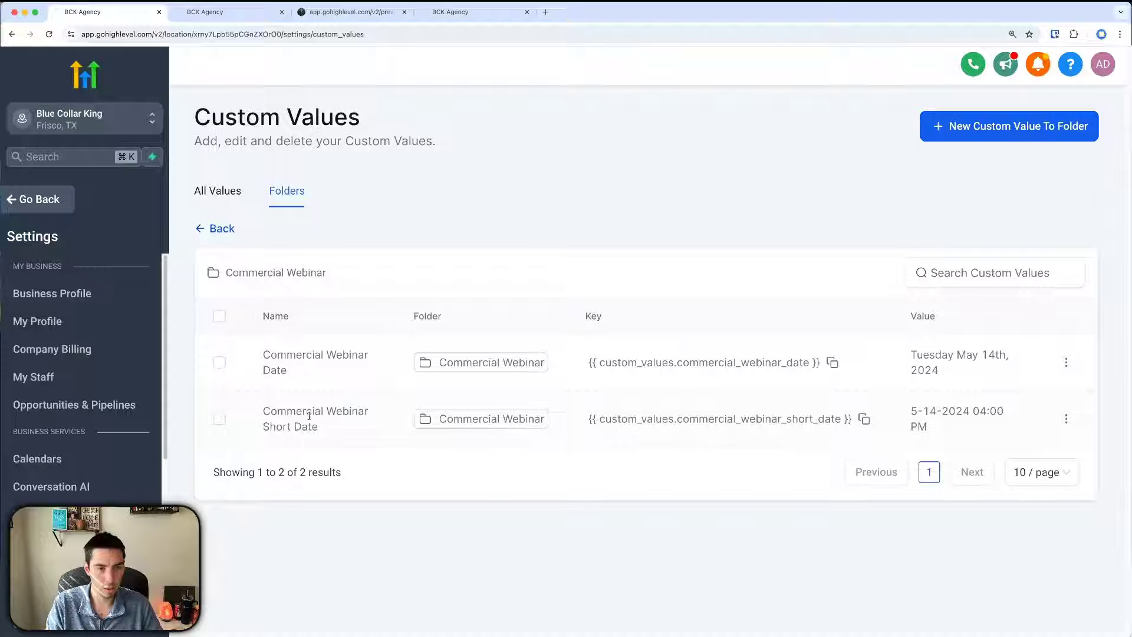
pyautogui.moveTo(318, 426); pyautogui.dragTo(259, 409)
pyautogui.press('super+c')
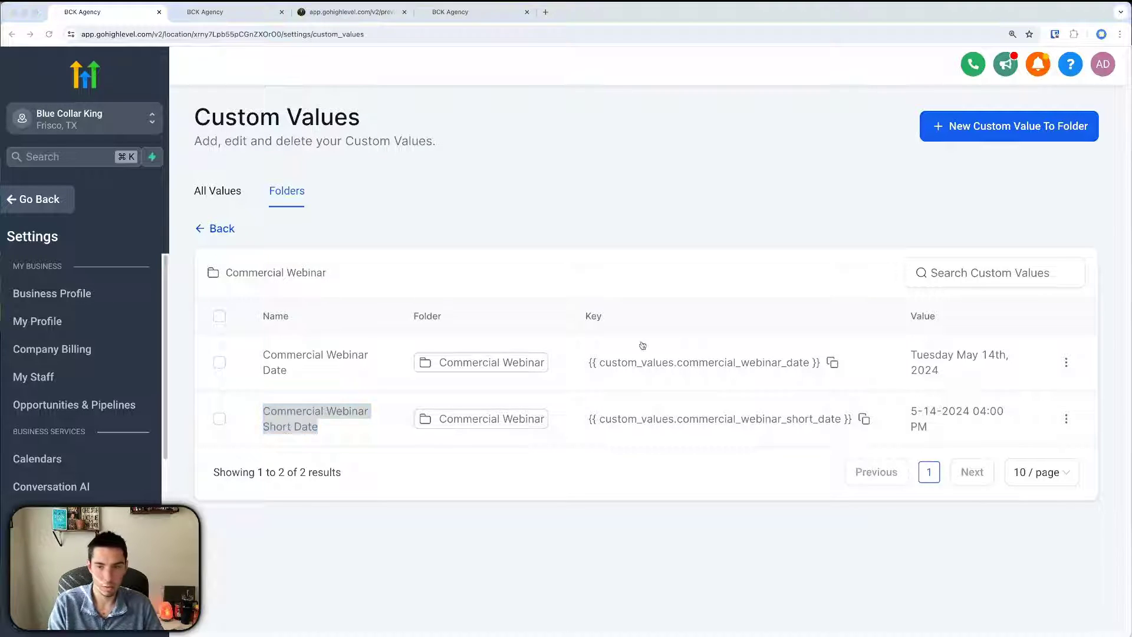
pyautogui.press('super+Tab')
pyautogui.tripleClick(887, 376)
pyautogui.press('super+v')
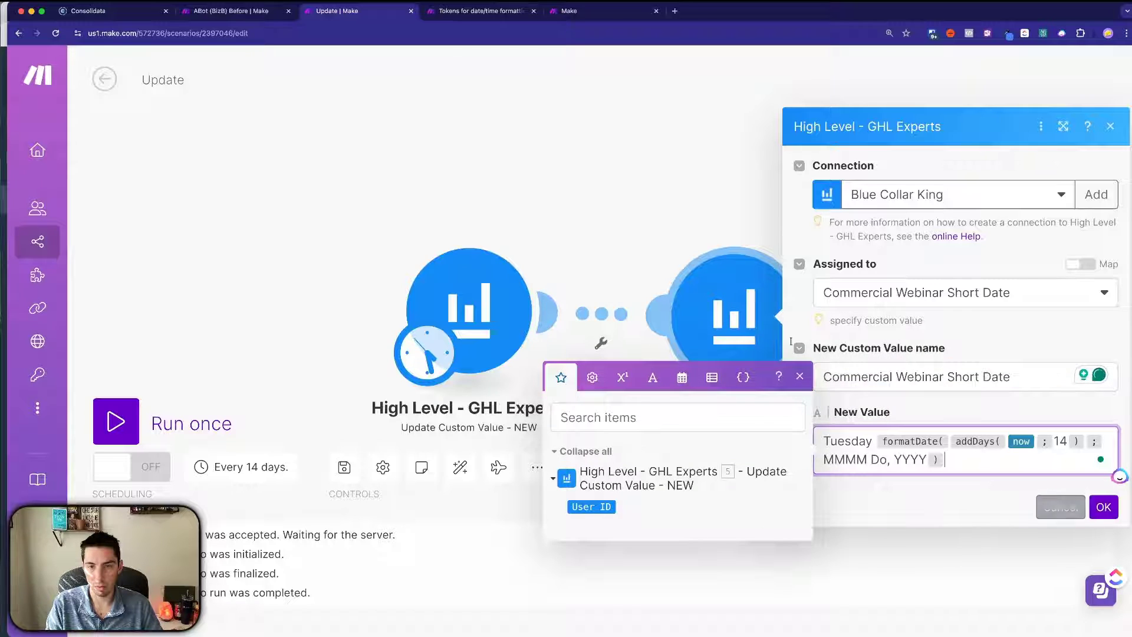
pyautogui.click(634, 152)
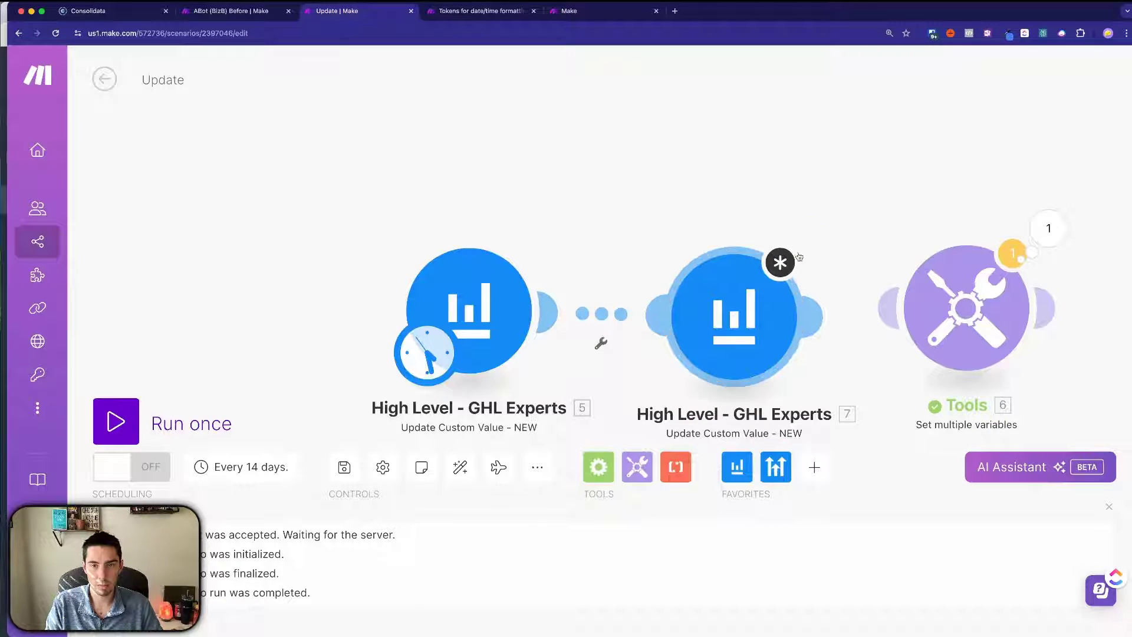
pyautogui.click(780, 261)
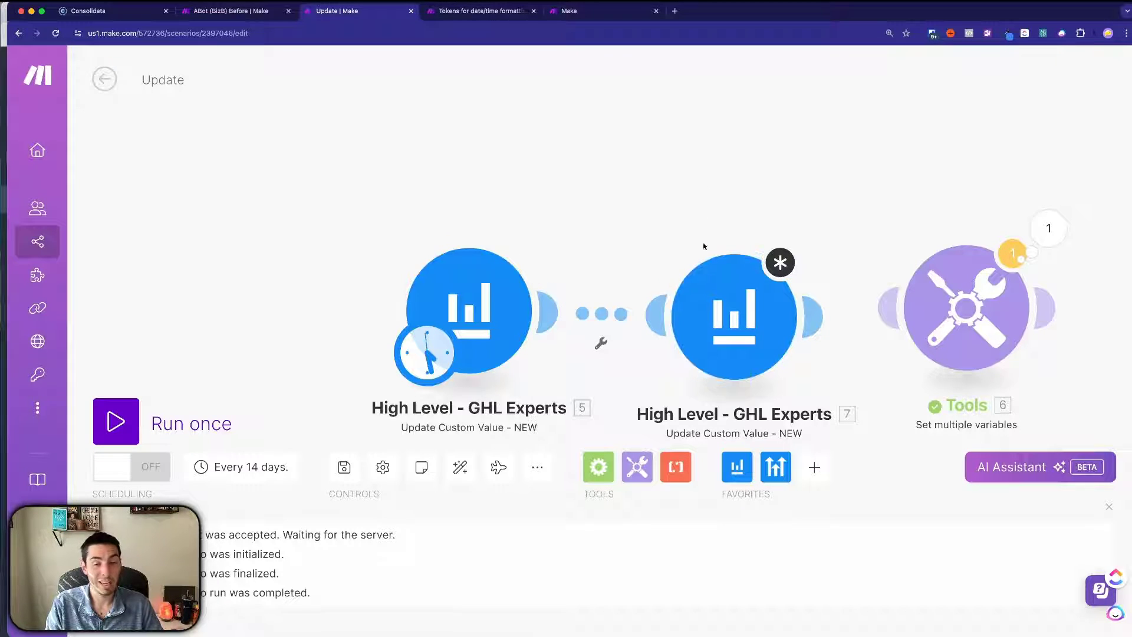
pyautogui.click(713, 291)
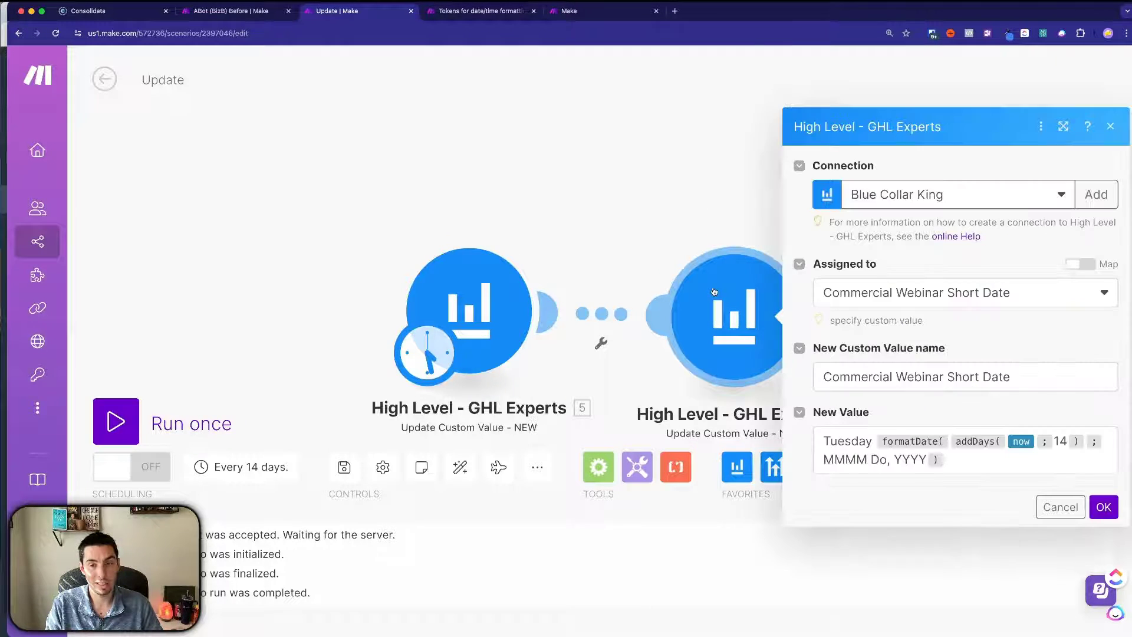
pyautogui.click(1103, 507)
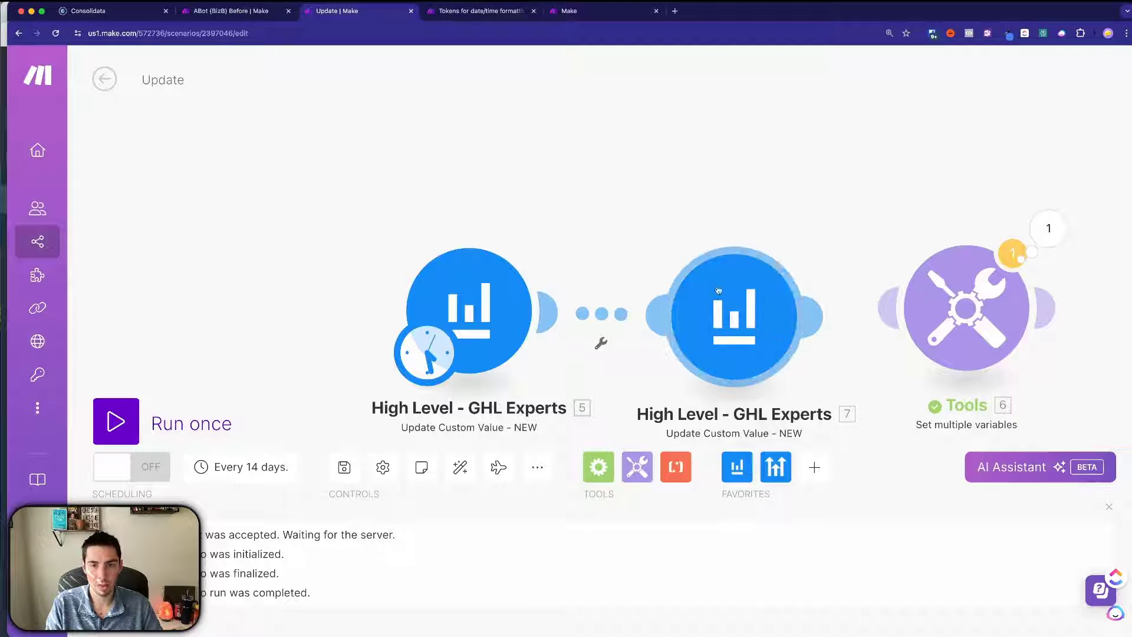
# Step: Review the cloned module's custom value name and new value formula, and close its settings
pyautogui.click(722, 329)
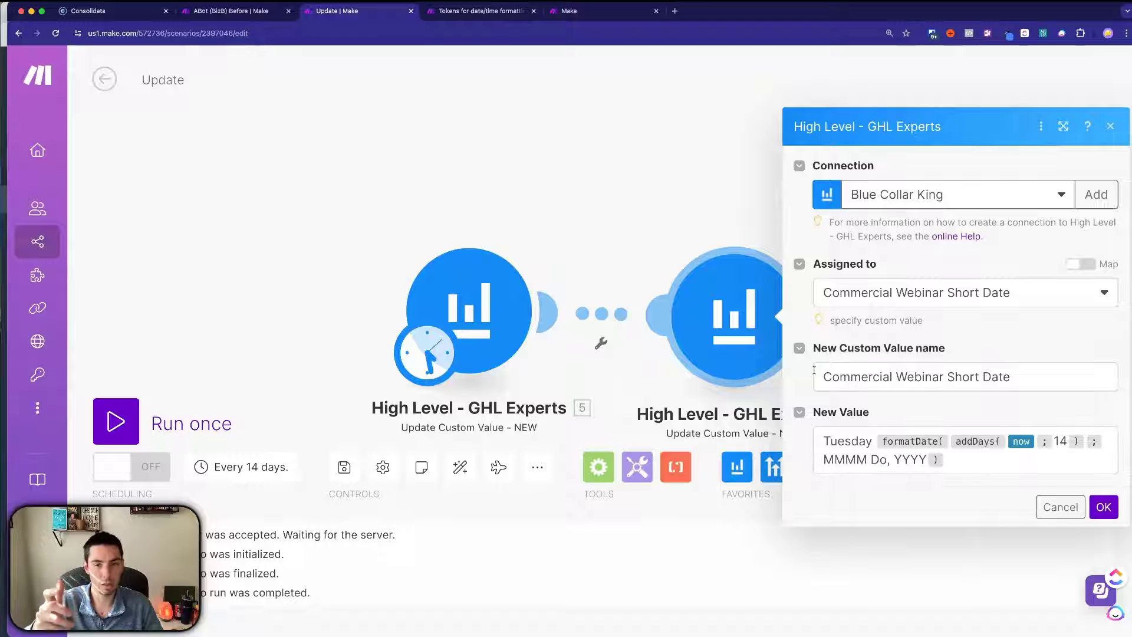
pyautogui.click(961, 460)
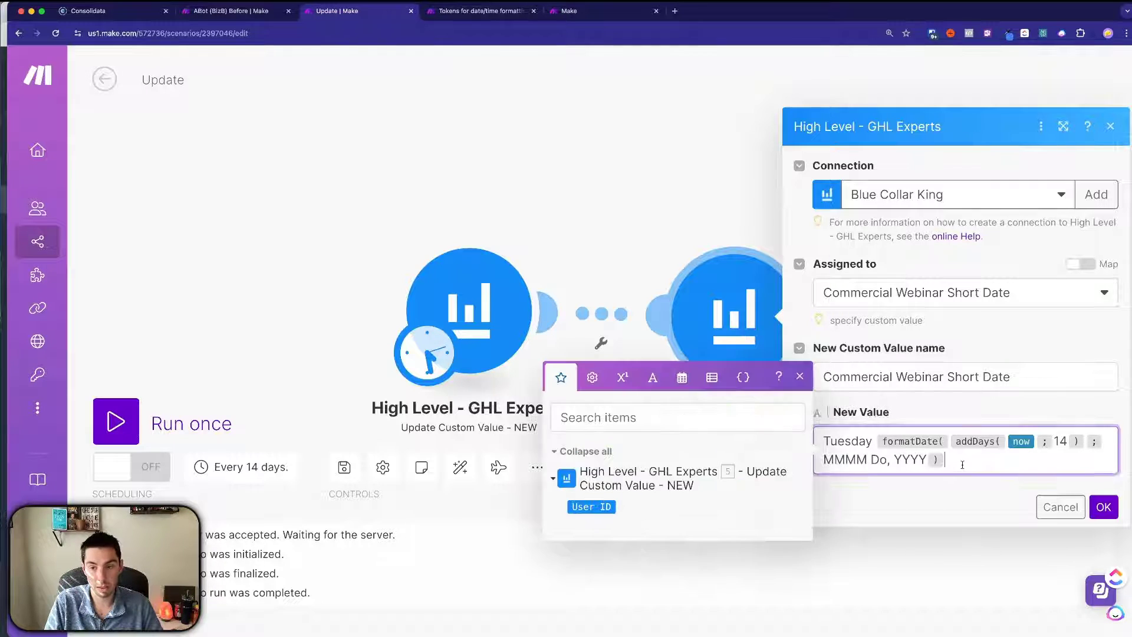
pyautogui.click(686, 198)
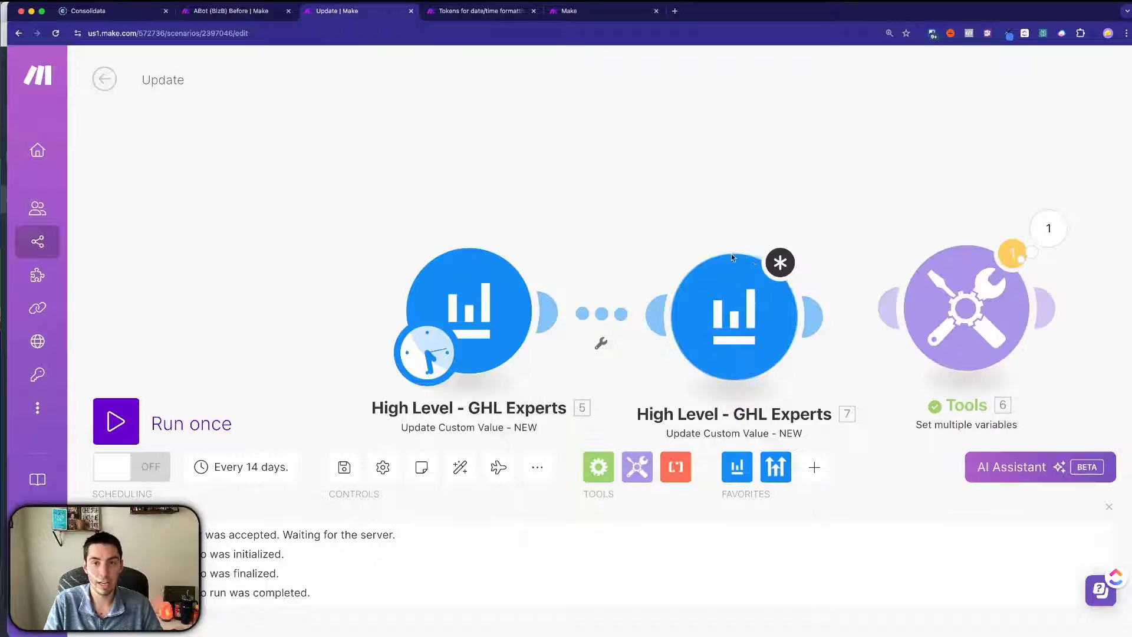
pyautogui.click(739, 331)
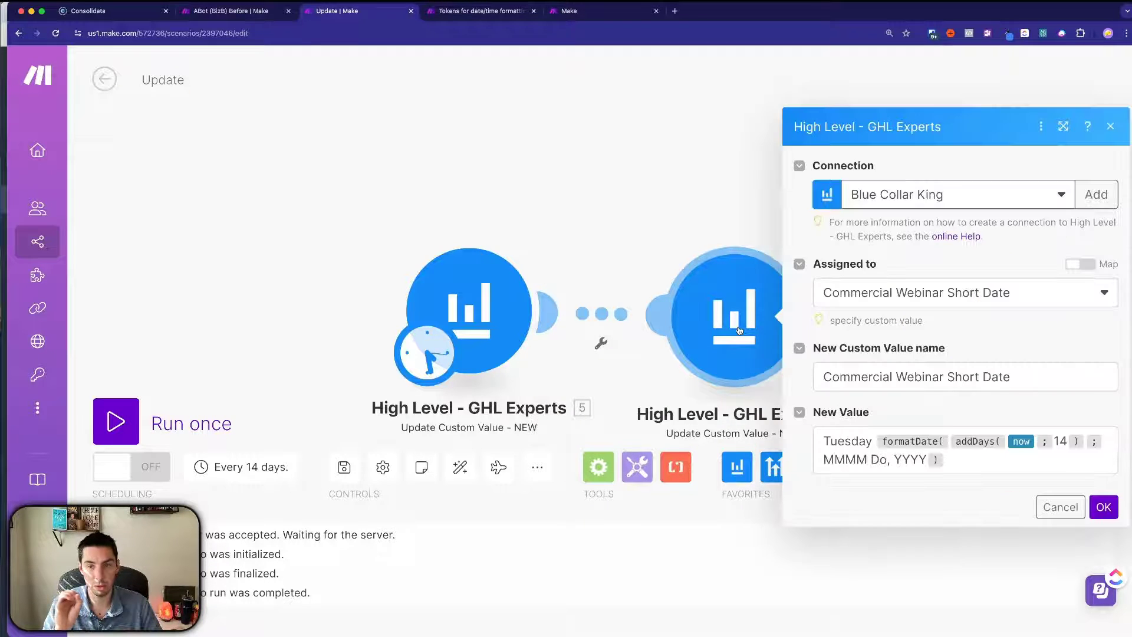
pyautogui.click(670, 203)
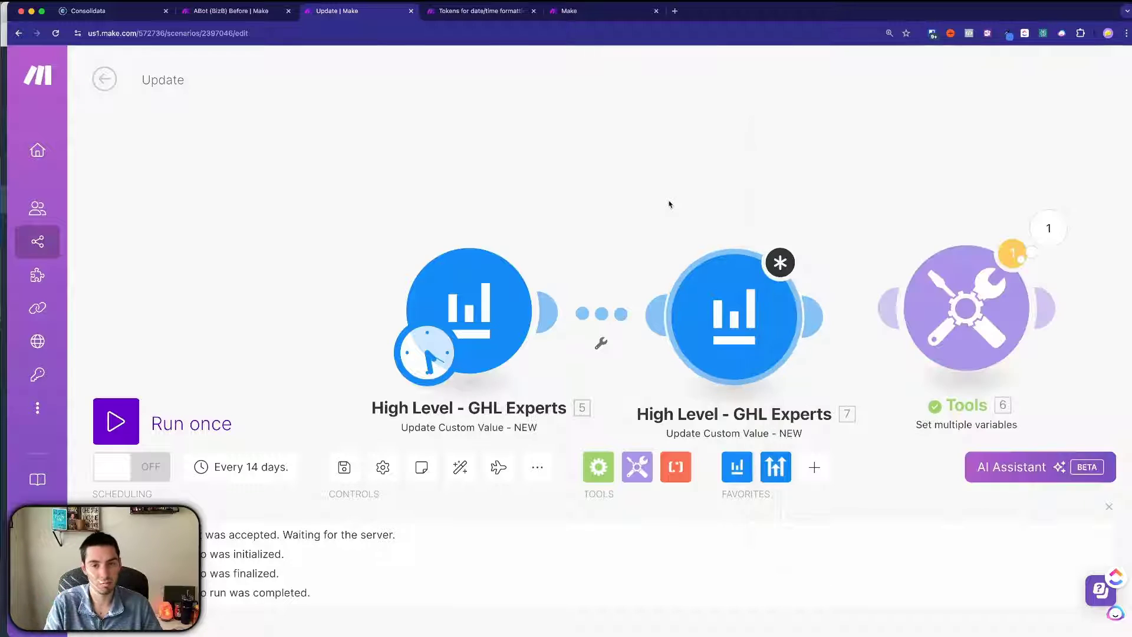
# Step: Connect the Tools module after the cloned High Level module and copy the formula of its Date Short variable
pyautogui.click(948, 304)
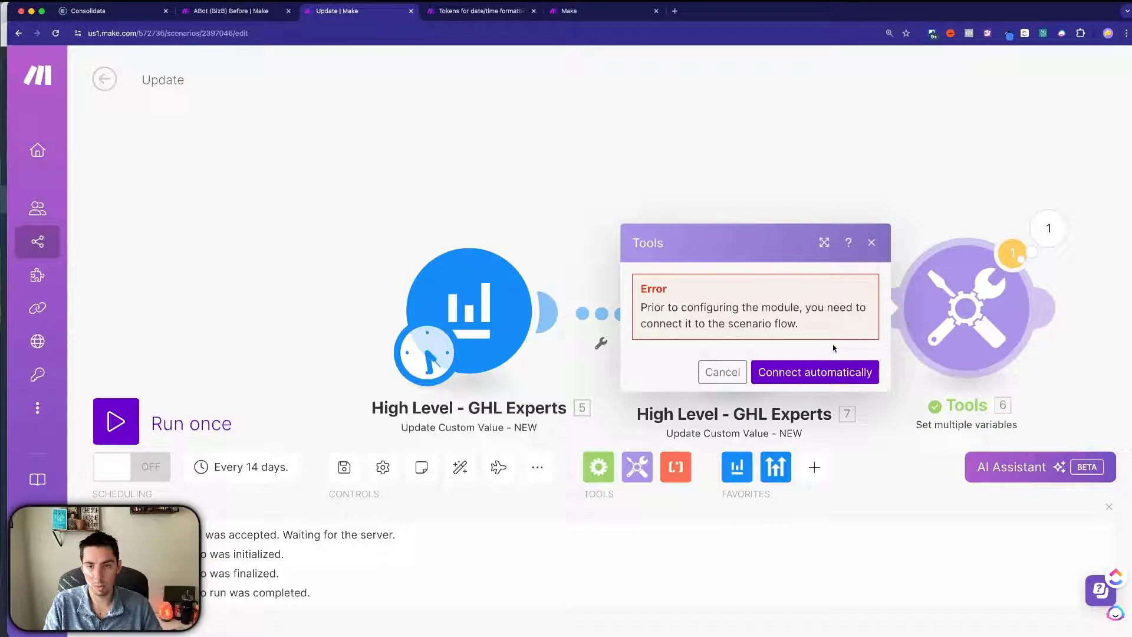
pyautogui.click(959, 177)
pyautogui.moveTo(809, 316); pyautogui.dragTo(964, 312)
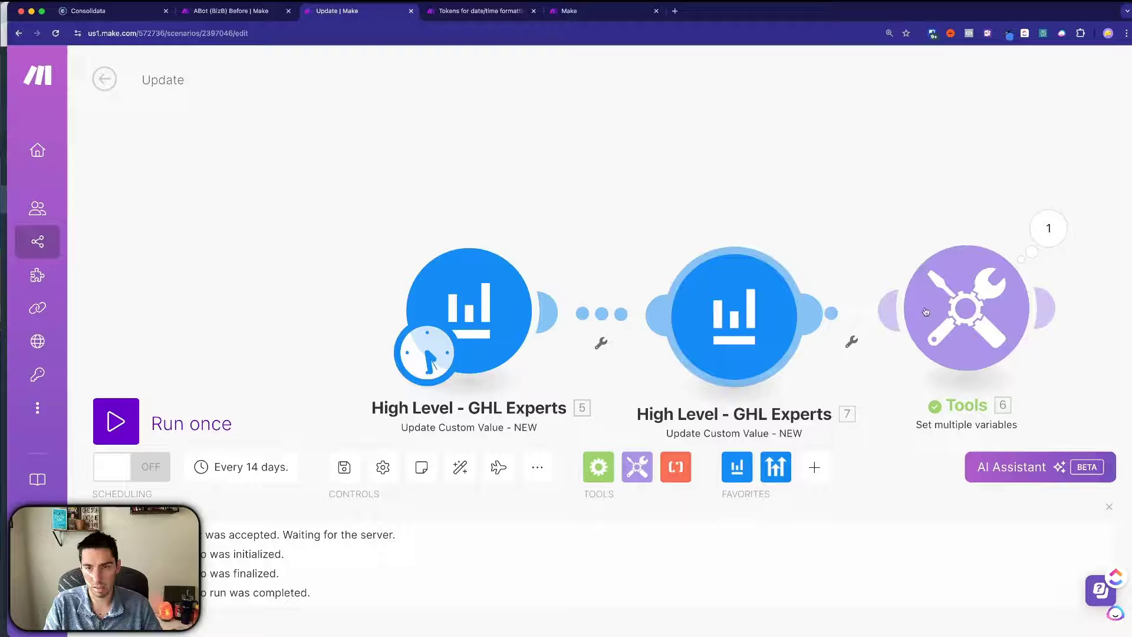
pyautogui.click(963, 312)
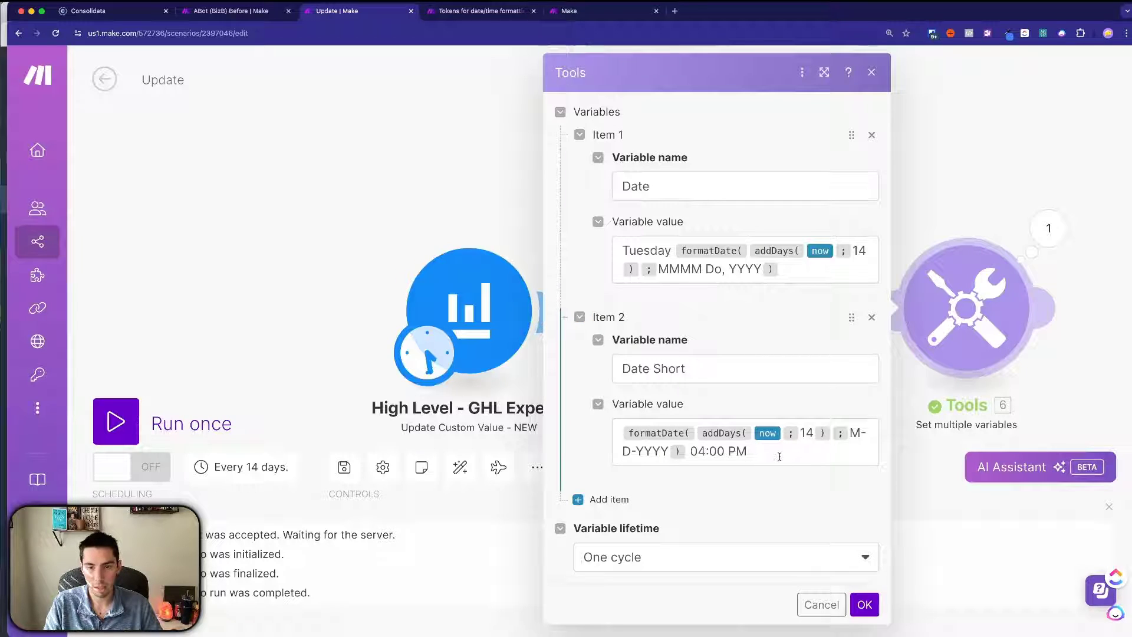
pyautogui.click(773, 454)
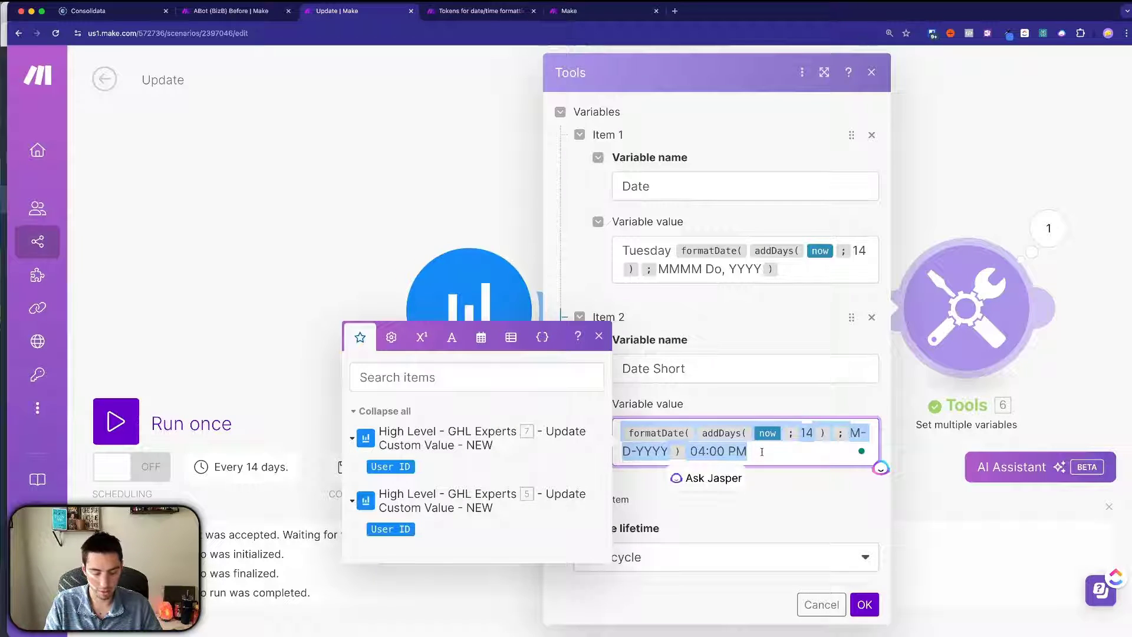
pyautogui.press('Escape')
# Step: Replace the cloned High Level module's new value with formatDate(addDays(now;14);M-D-YYYY) 04:00 PM and save the module
pyautogui.click(738, 318)
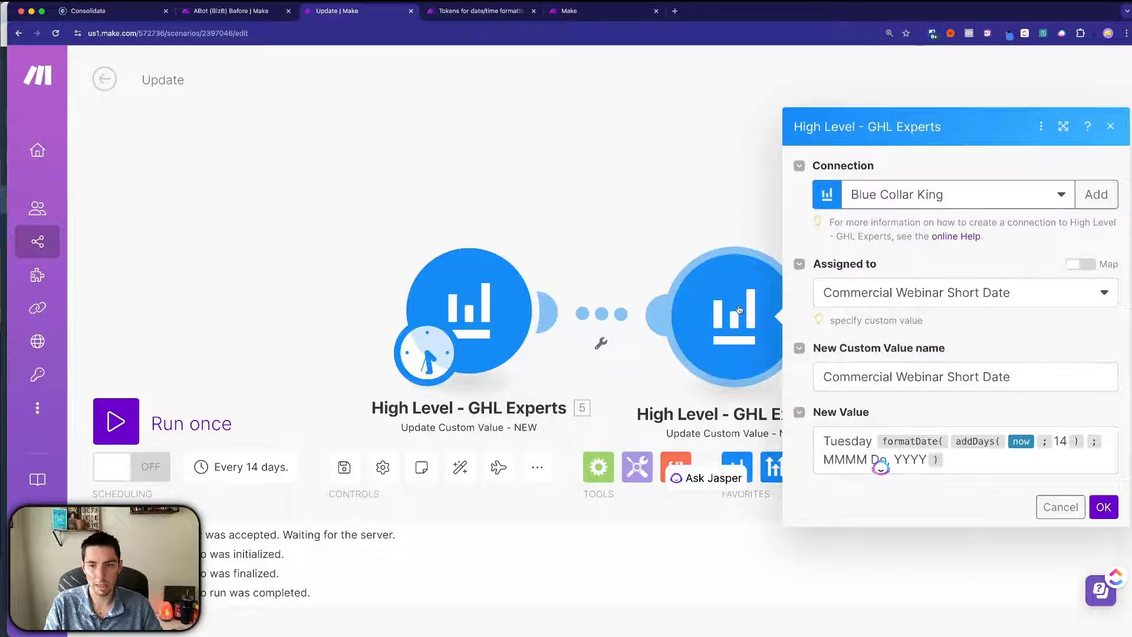
pyautogui.click(953, 455)
pyautogui.hotkey('ctrl', 'a')
pyautogui.write('formatDate( addDays( now ; 14 ) ; M-D-YYYY ) 04:00 PM')
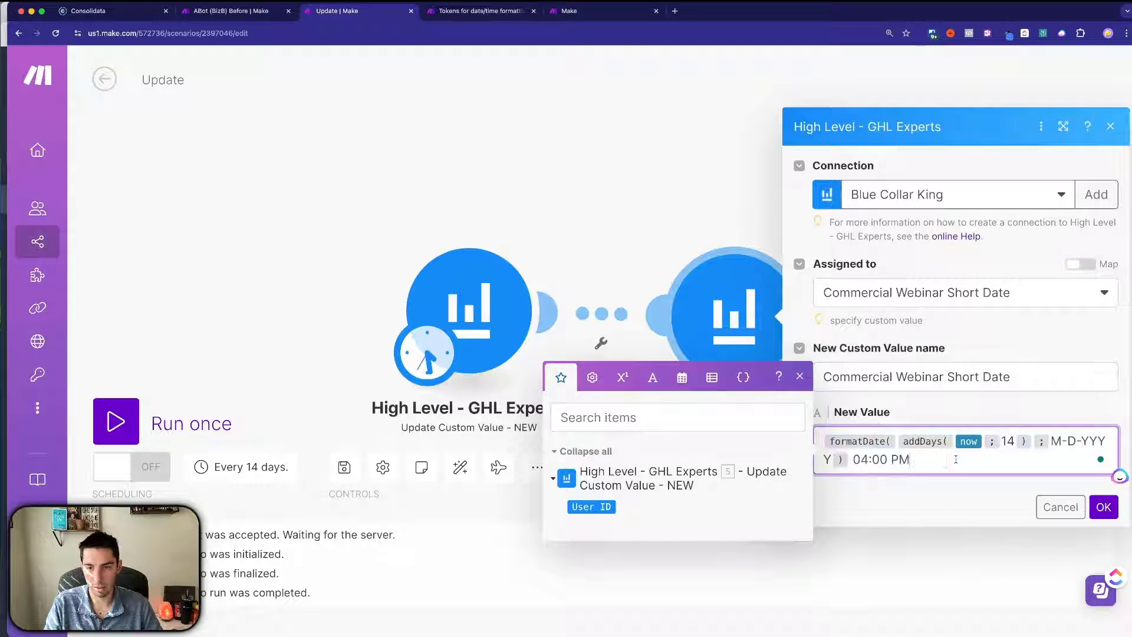
pyautogui.click(1103, 509)
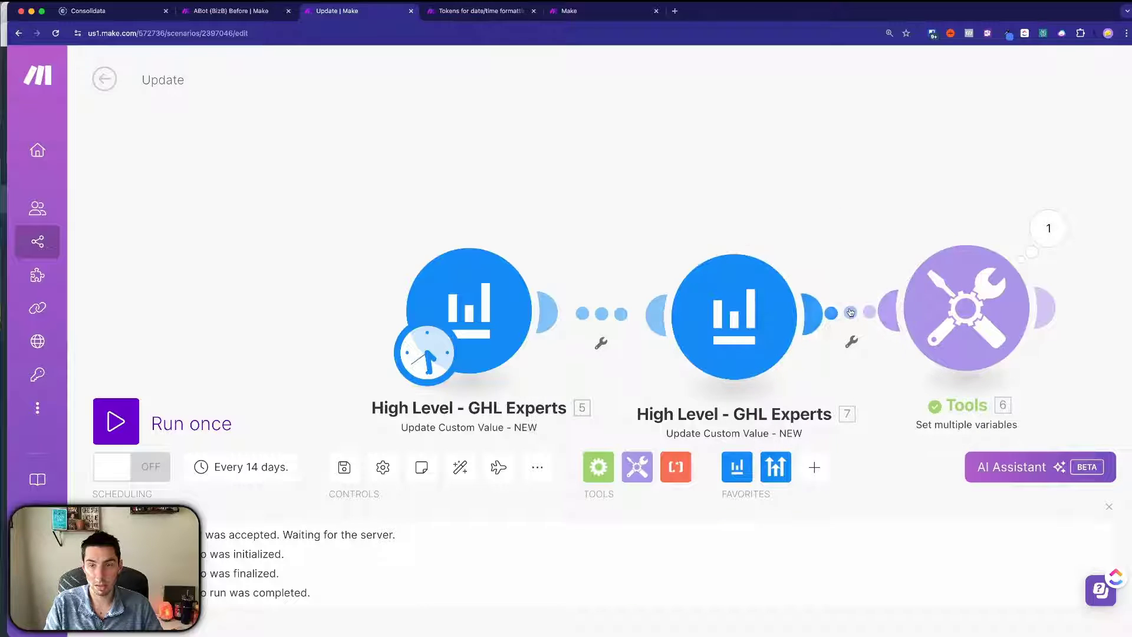
# Step: Delete the Tools module from the scenario and auto-align the two remaining High Level modules
pyautogui.rightClick(958, 317)
pyautogui.click(997, 508)
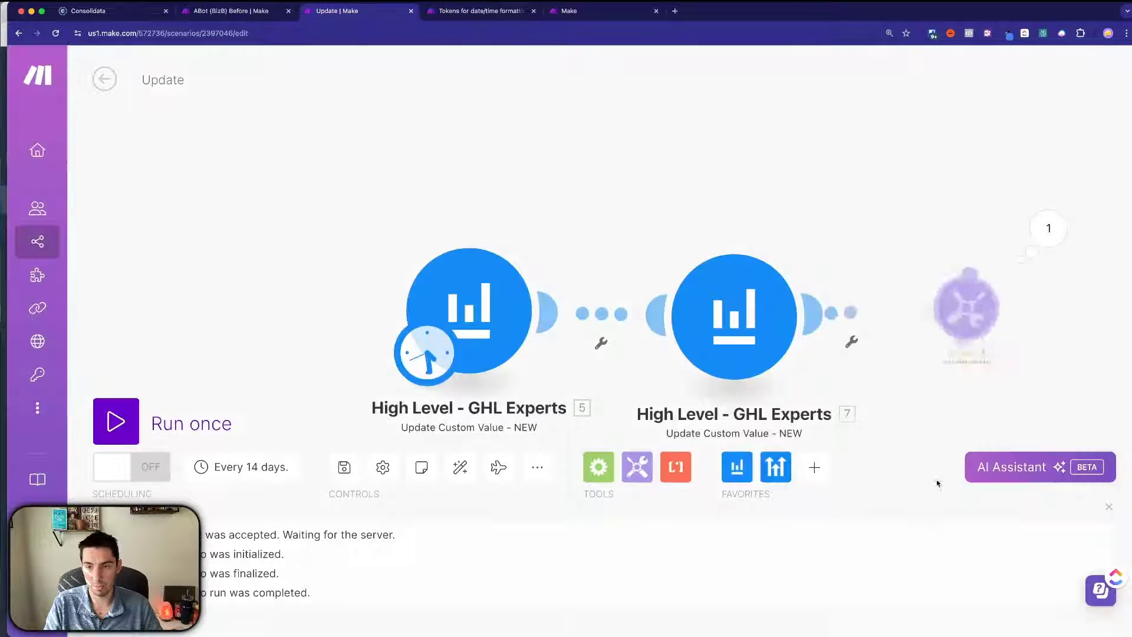
pyautogui.moveTo(529, 235); pyautogui.dragTo(543, 187)
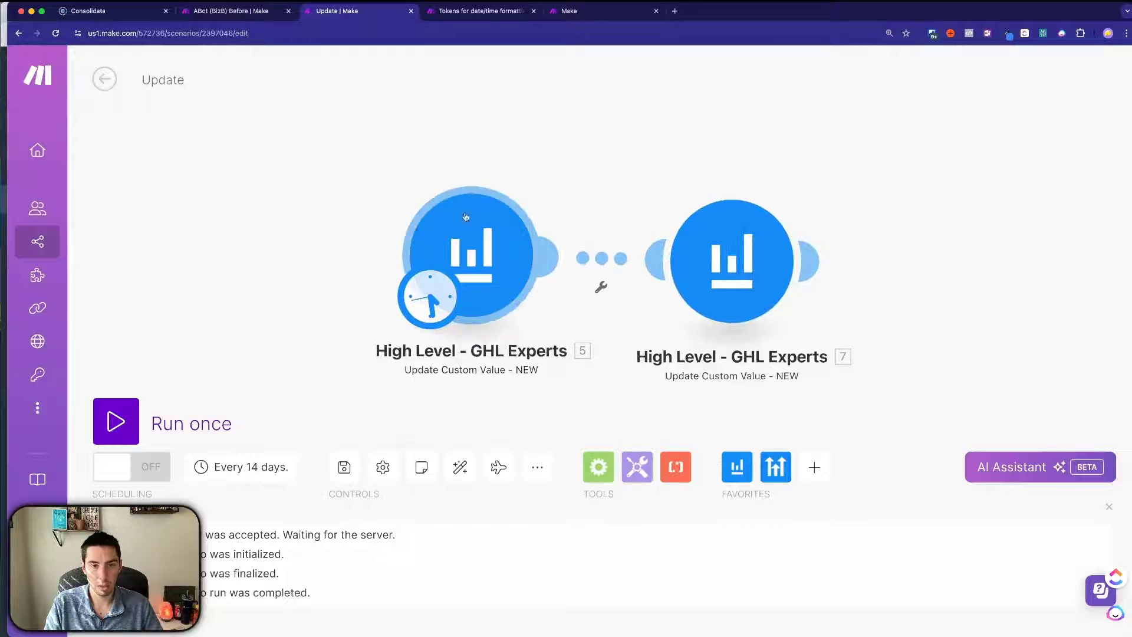
pyautogui.click(460, 468)
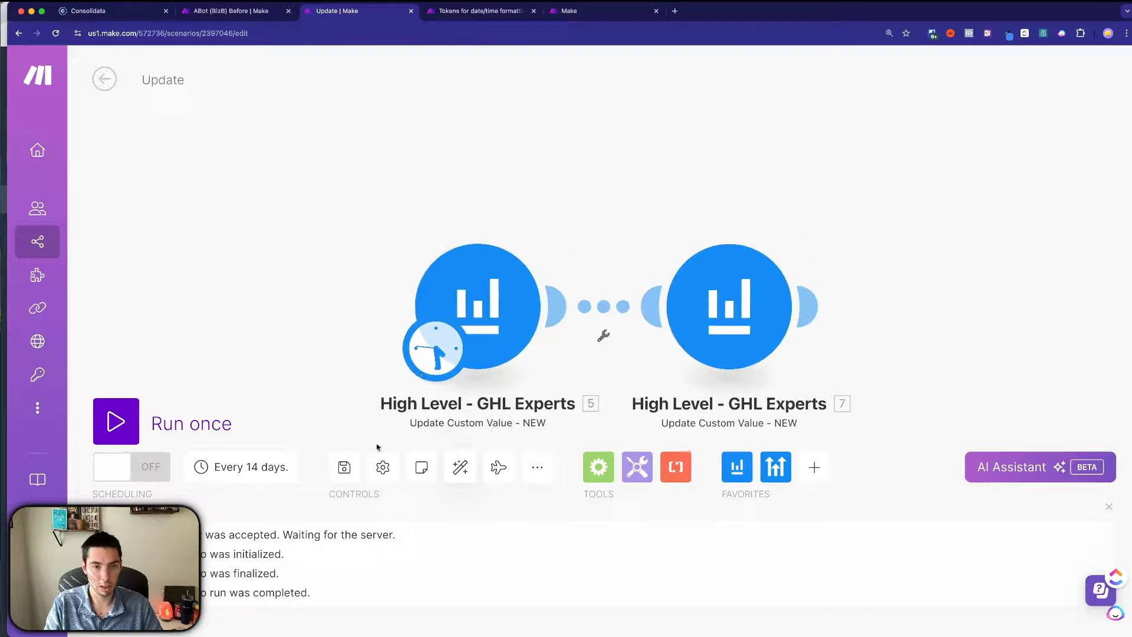
# Step: Save the scenario and run it once in Make after checking the Commercial Webinar custom values in HighLevel
pyautogui.click(345, 467)
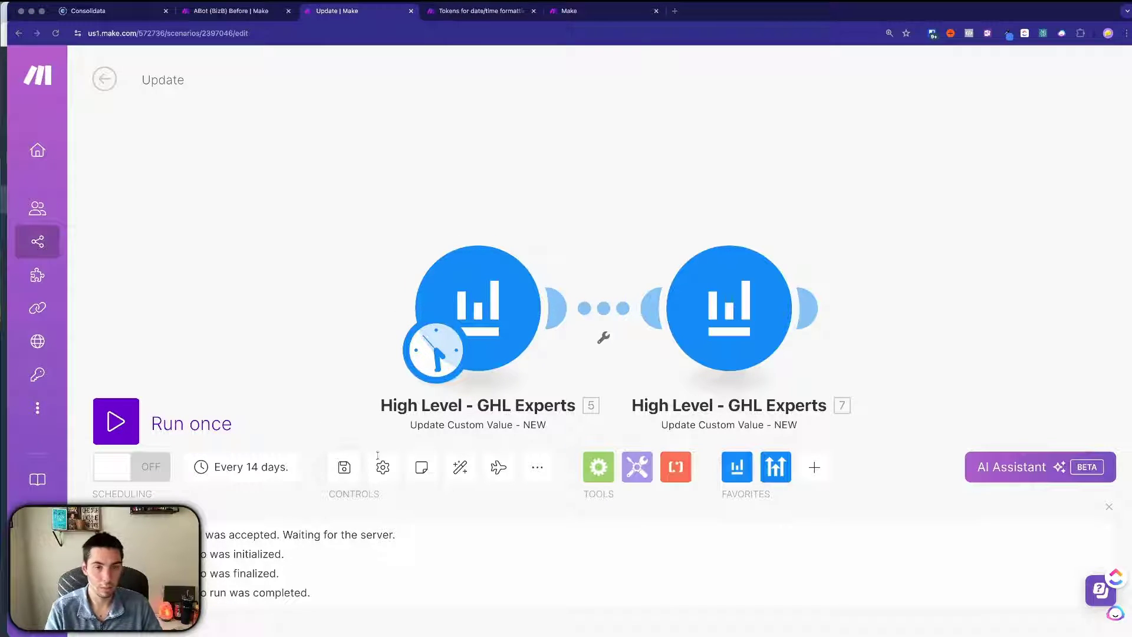
pyautogui.press('super+grave')
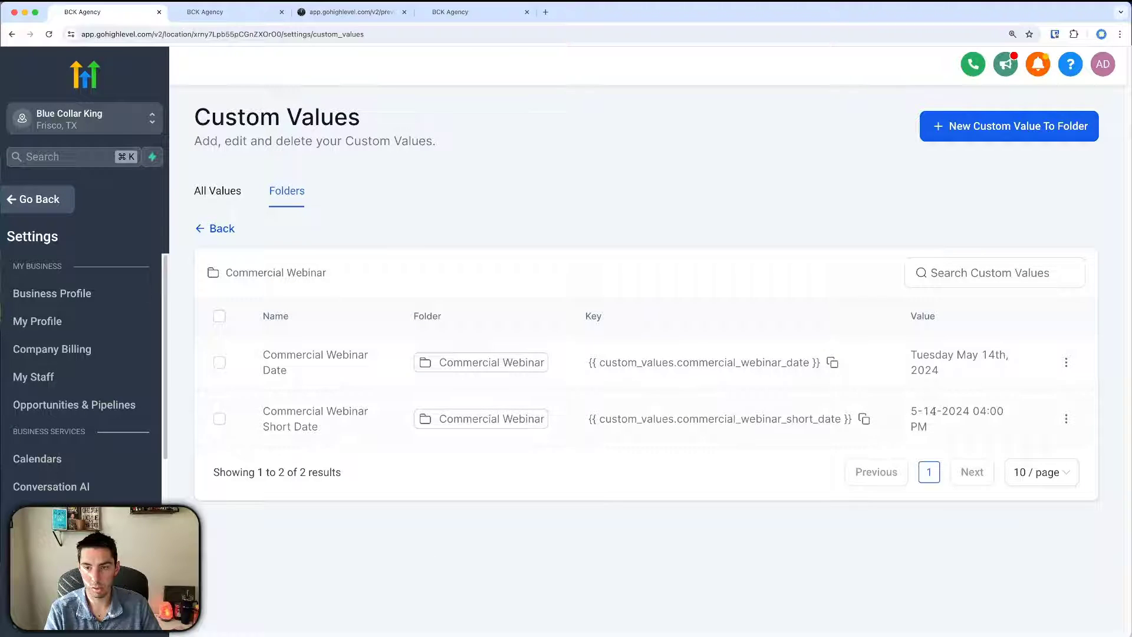
pyautogui.press('super+grave')
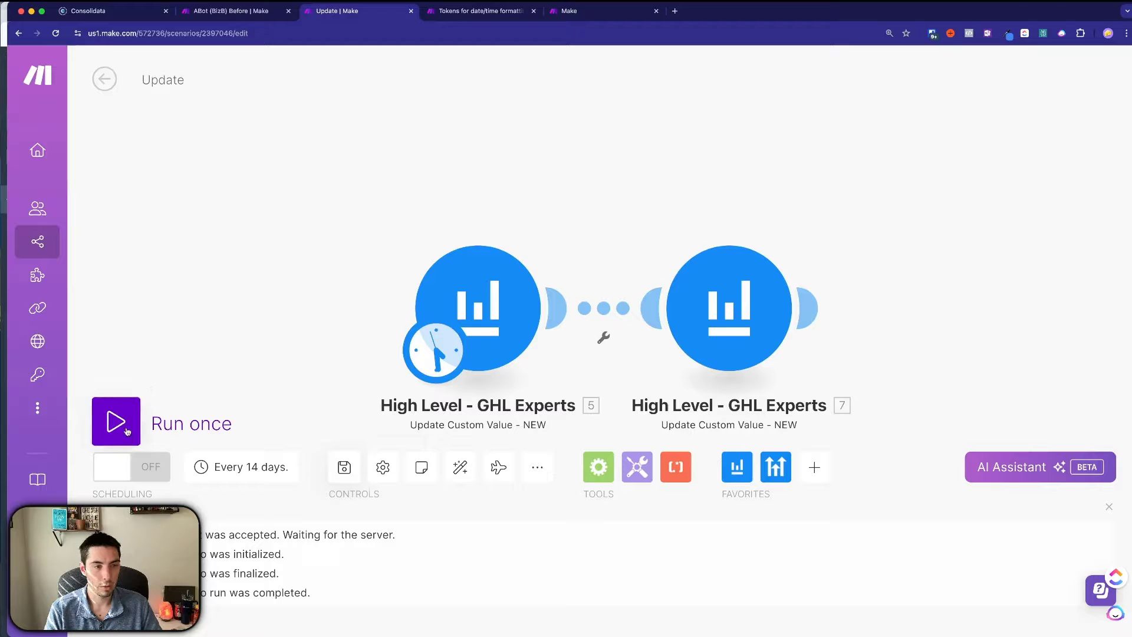
pyautogui.click(124, 422)
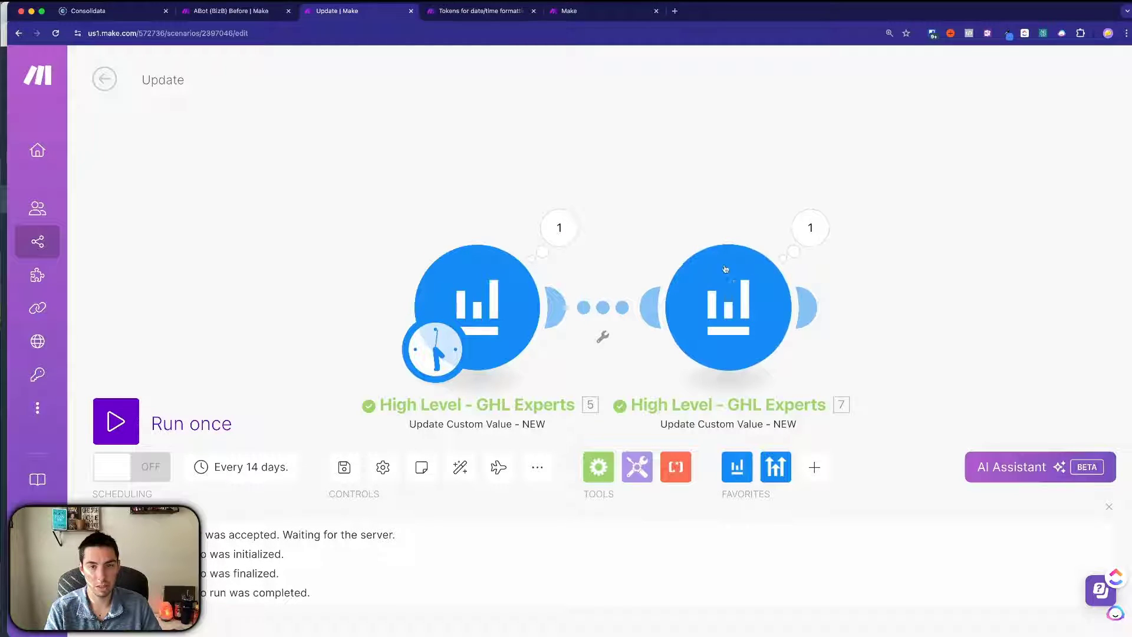
# Step: Inspect the run output of both High Level modules, checking the value each returned for its webinar date
pyautogui.click(559, 227)
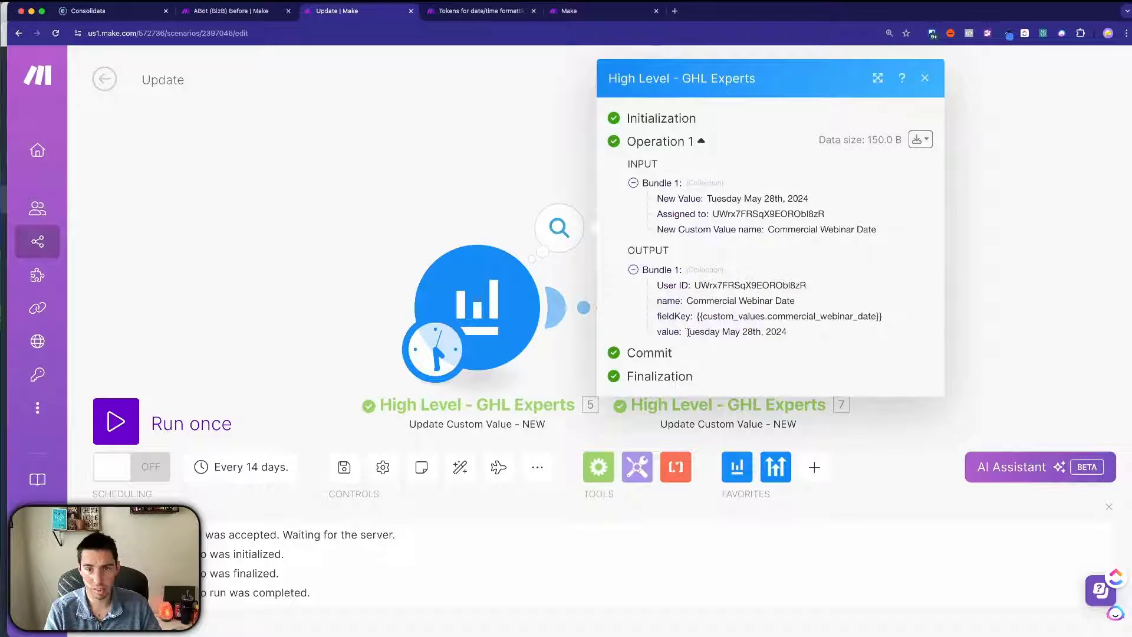
pyautogui.moveTo(685, 332); pyautogui.dragTo(809, 337)
pyautogui.click(998, 318)
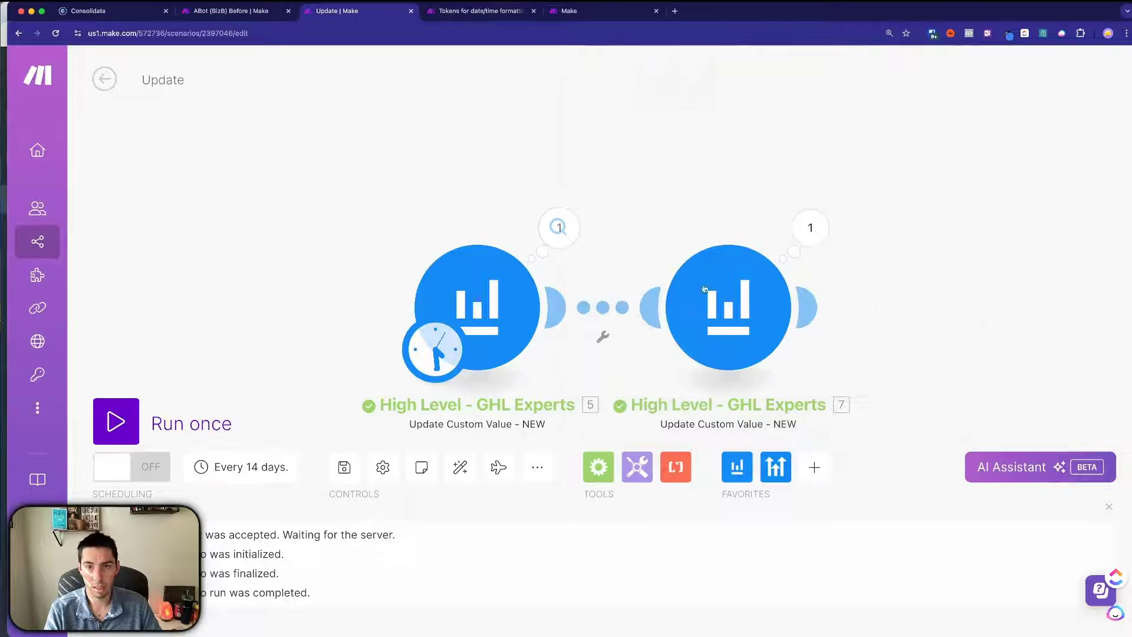
pyautogui.click(810, 229)
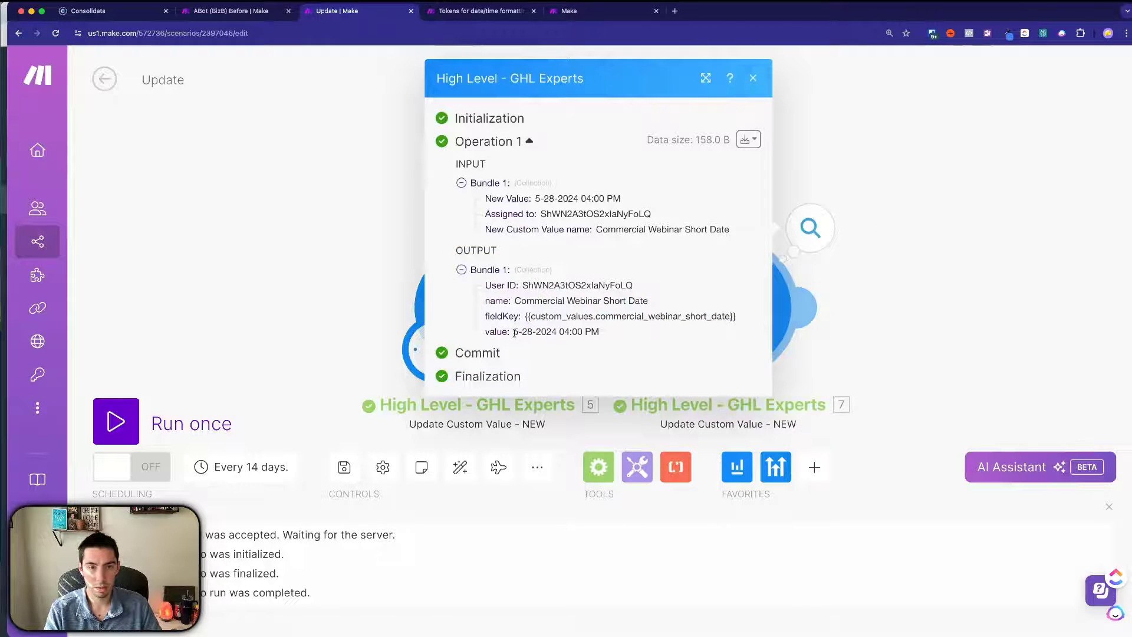
pyautogui.moveTo(513, 332); pyautogui.dragTo(603, 334)
pyautogui.click(333, 294)
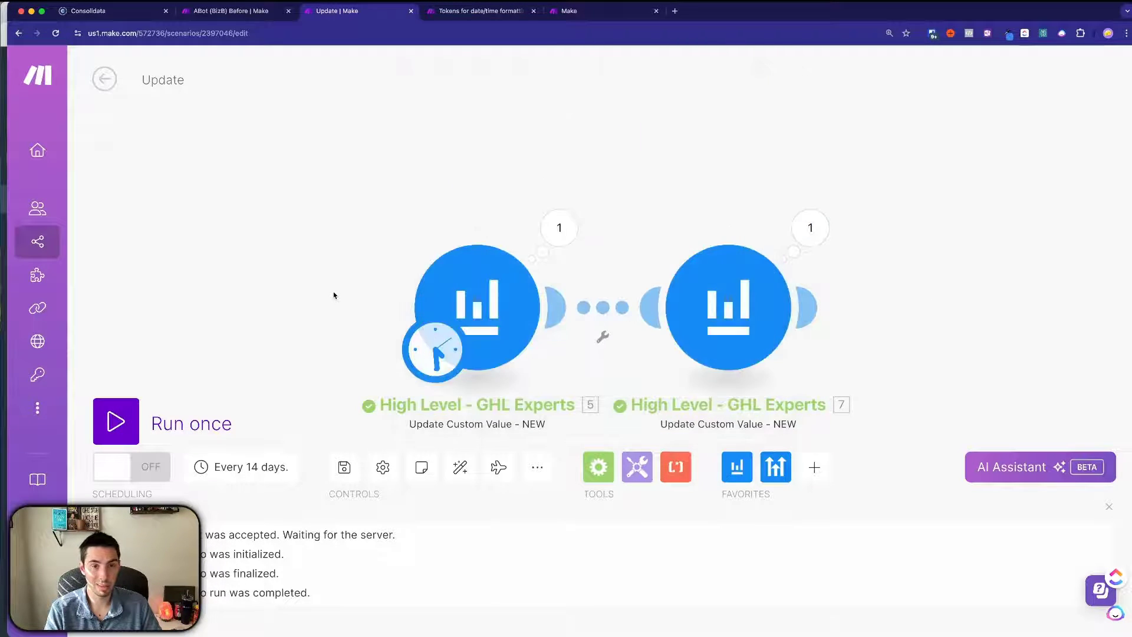
# Step: Switch to HighLevel, reload the custom values page, and check the values in the Commercial Webinar folder
pyautogui.press('super+grave')
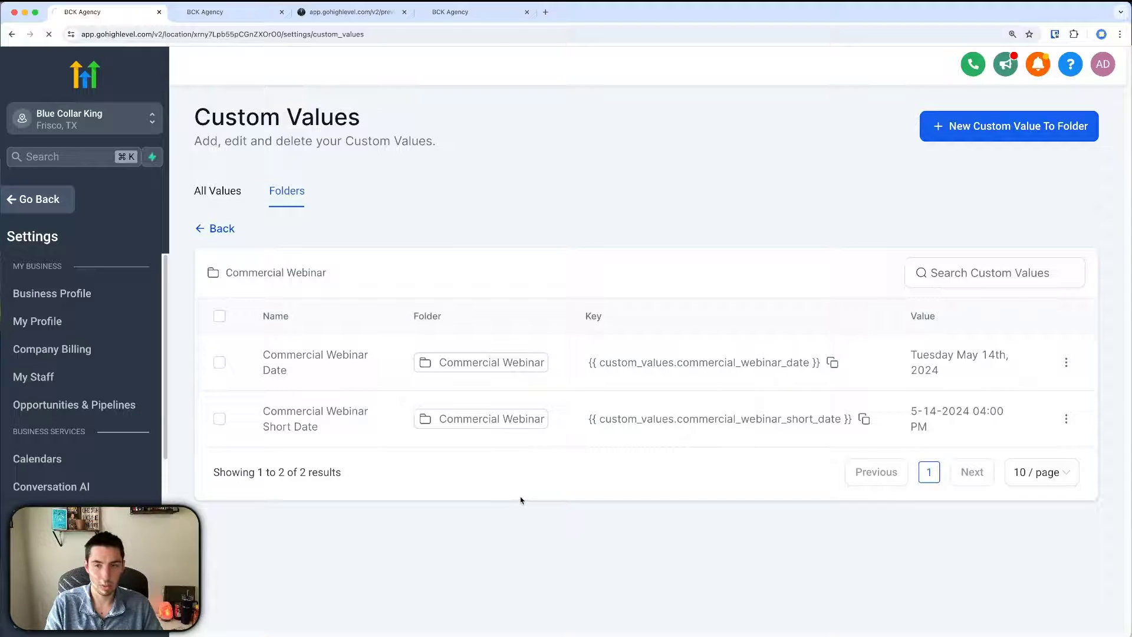
pyautogui.press('super+r')
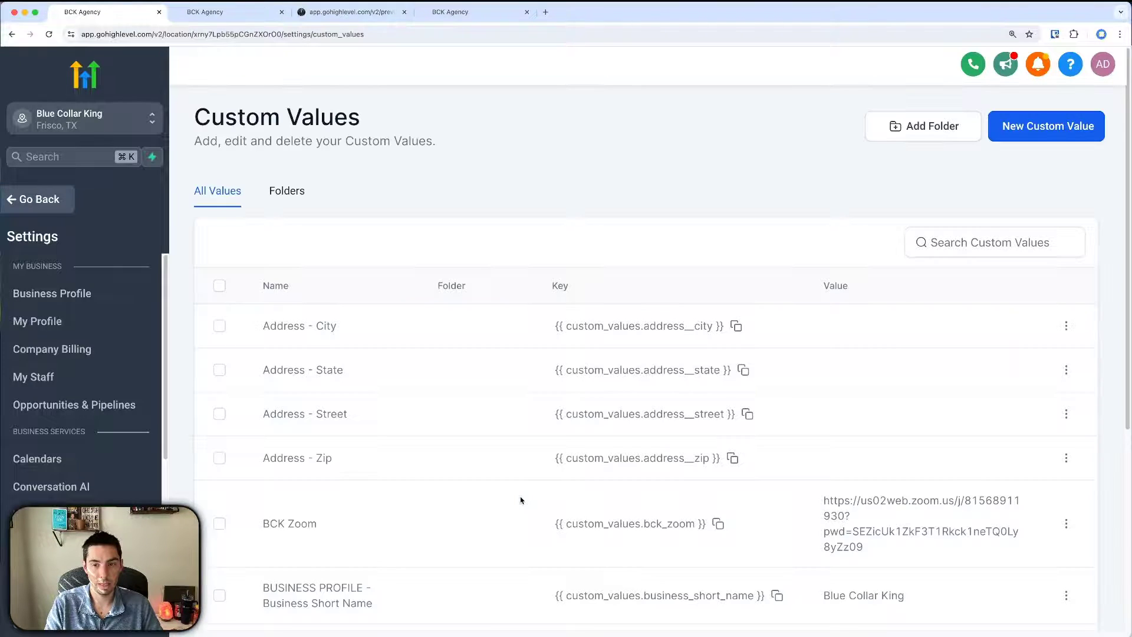
pyautogui.click(291, 194)
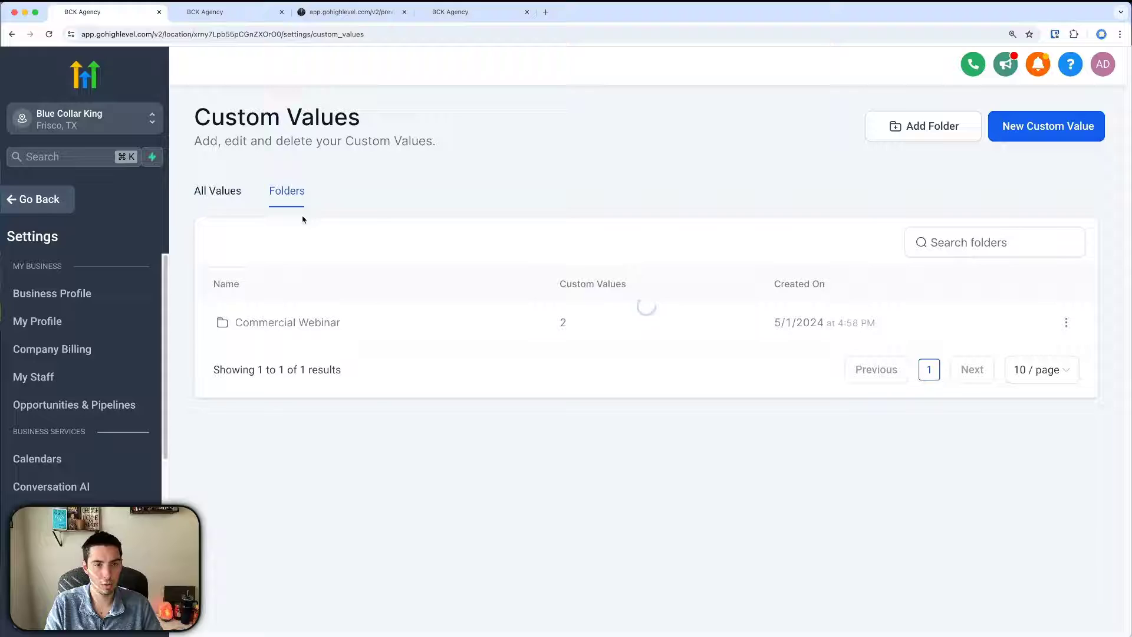
pyautogui.click(303, 325)
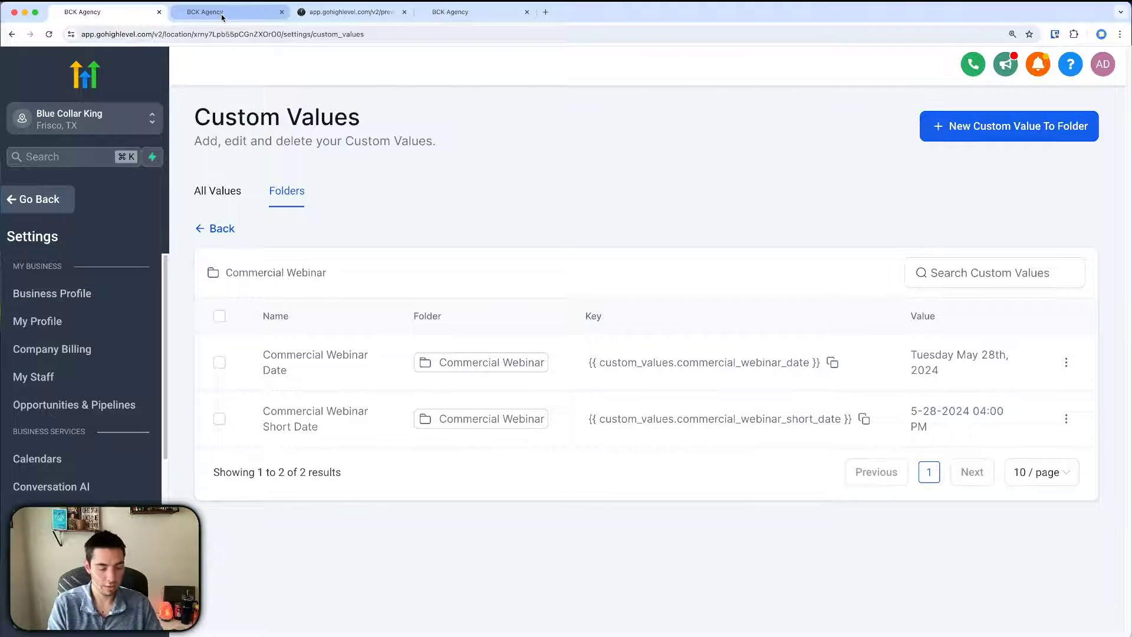
# Step: Switch to Make and review the schedule settings and both High Level modules' custom value configurations without changing them
pyautogui.press('super+grave')
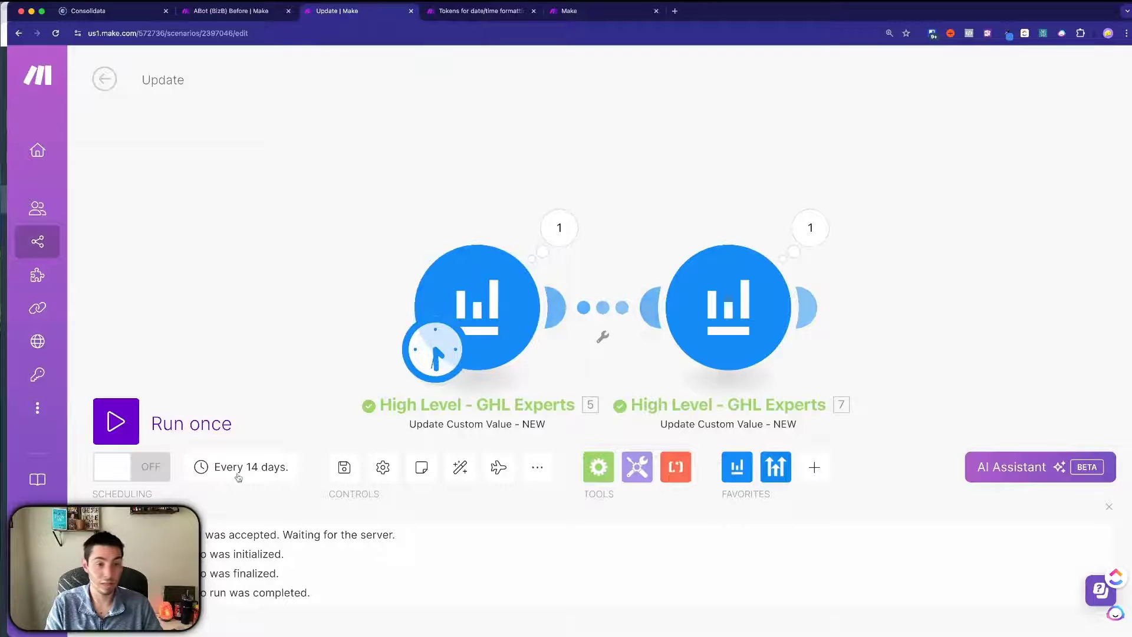
pyautogui.click(434, 352)
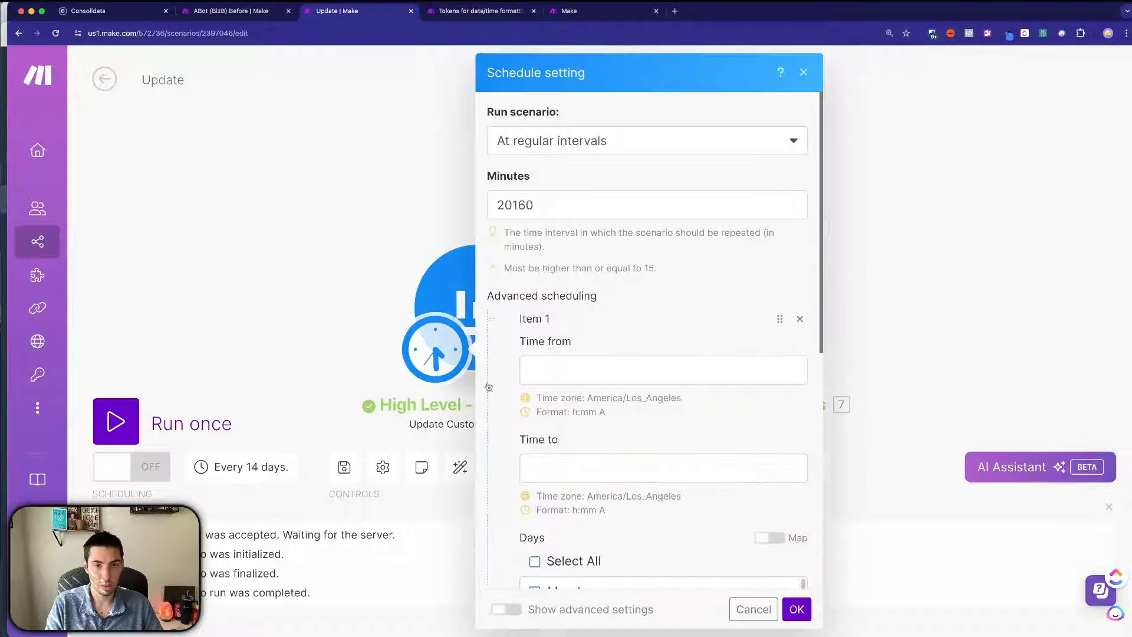
pyautogui.click(470, 193)
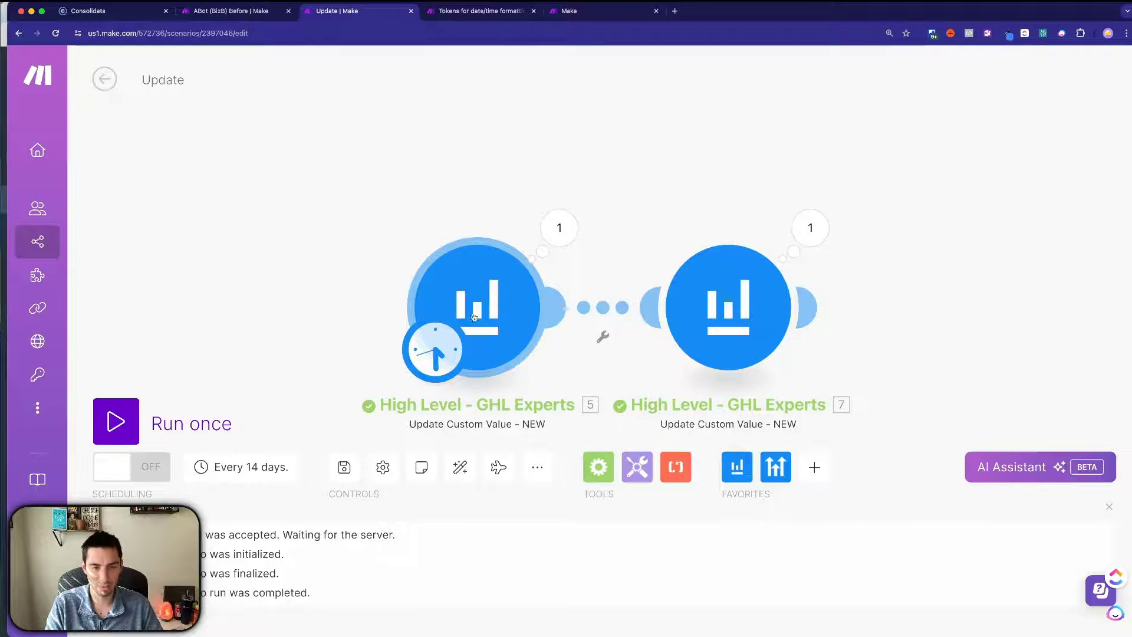
pyautogui.click(477, 349)
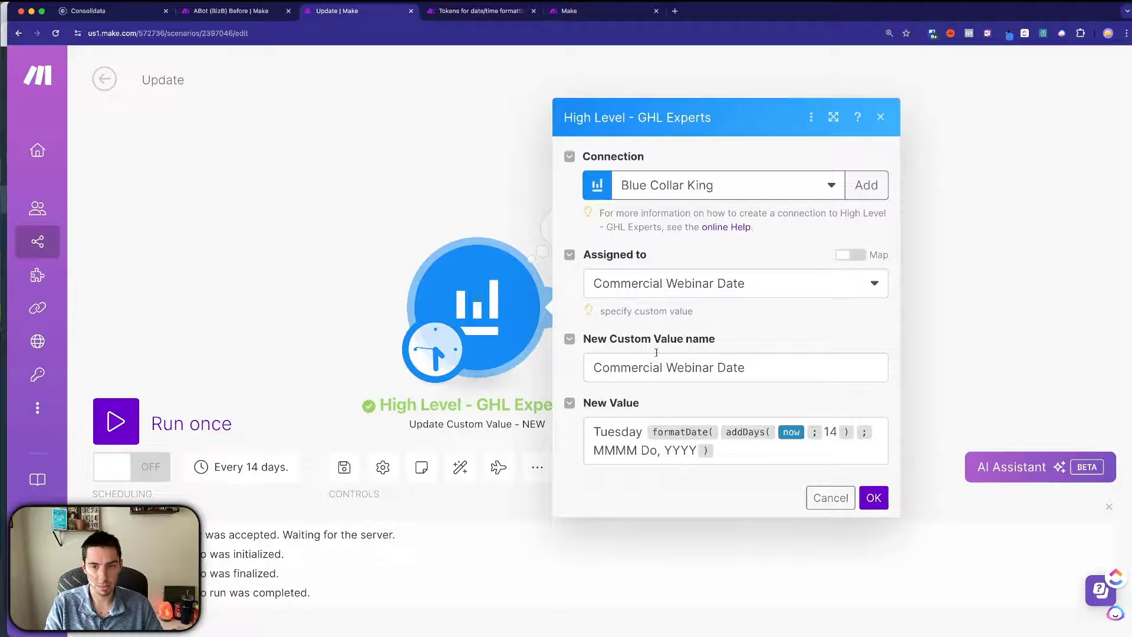
pyautogui.click(330, 250)
pyautogui.click(726, 308)
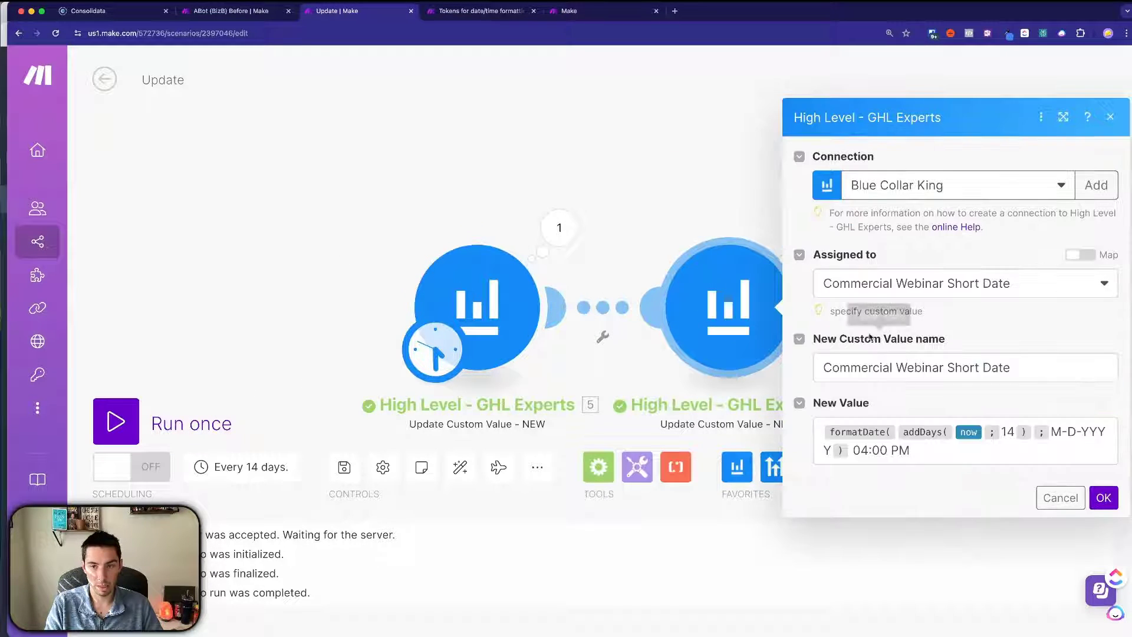
pyautogui.click(316, 190)
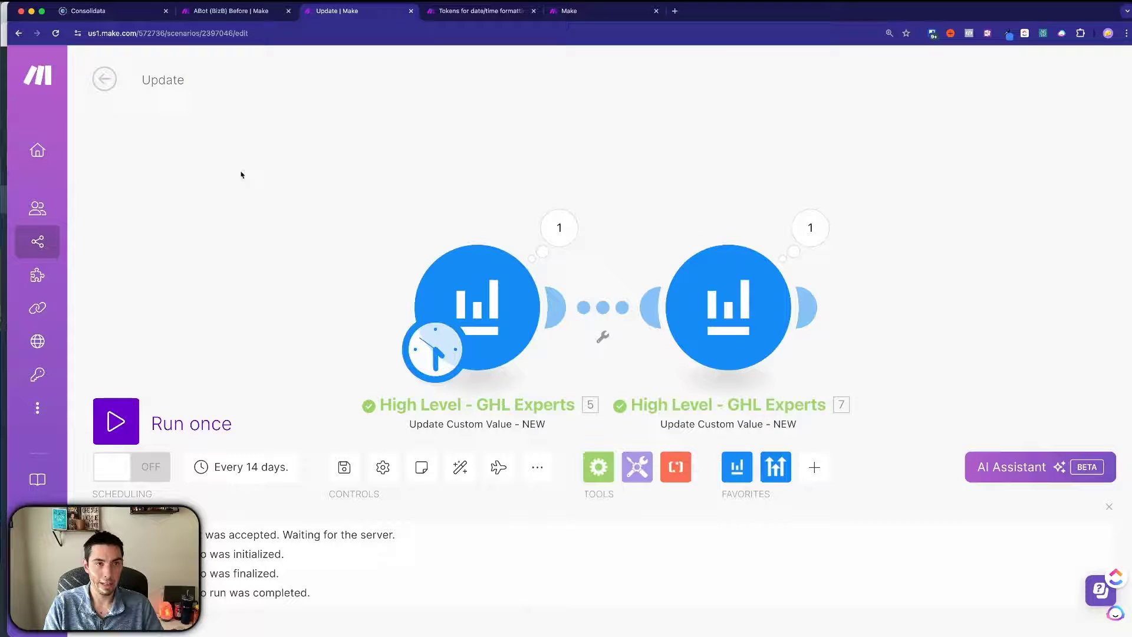
# Step: Rename the scenario as Update Webinar Dates
pyautogui.click(165, 80)
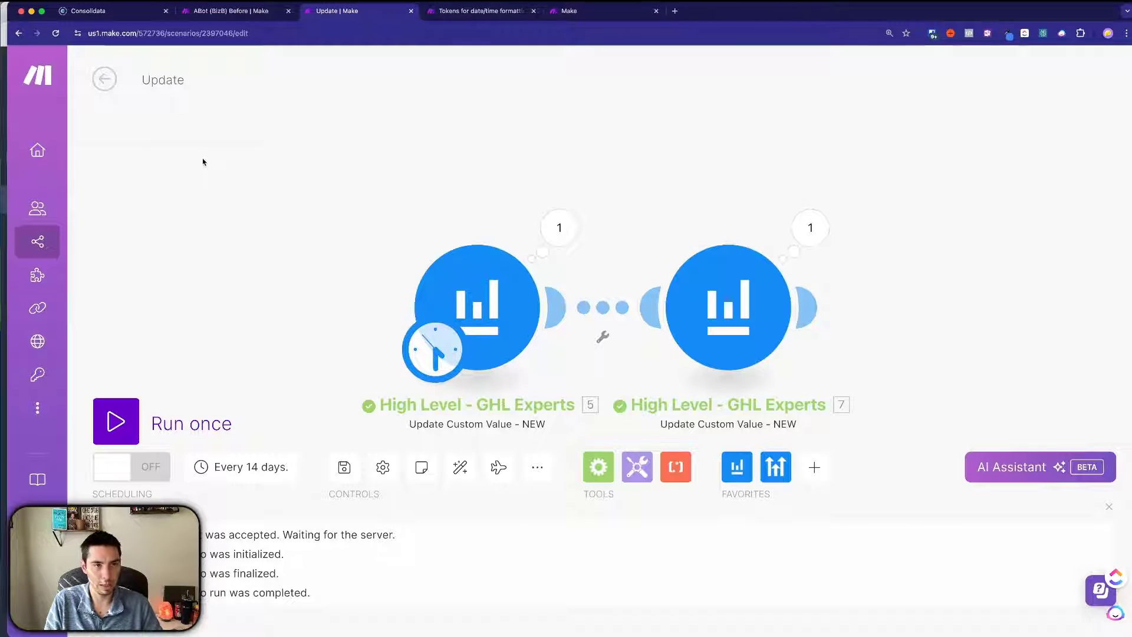
pyautogui.click(183, 80)
pyautogui.write('Webi')
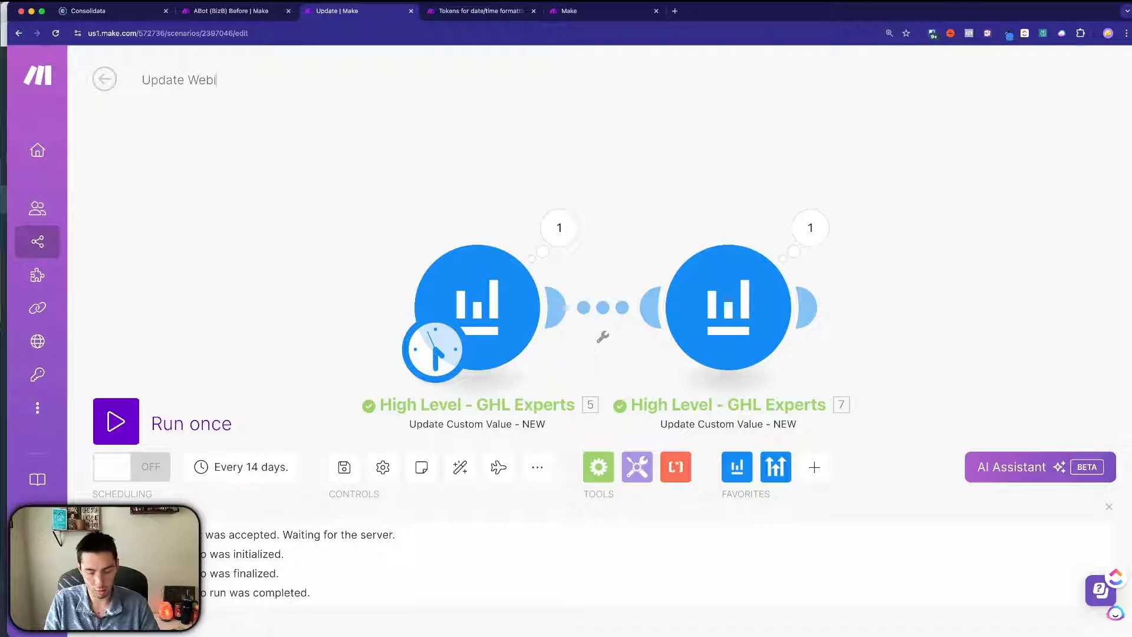
pyautogui.write('nar Dates')
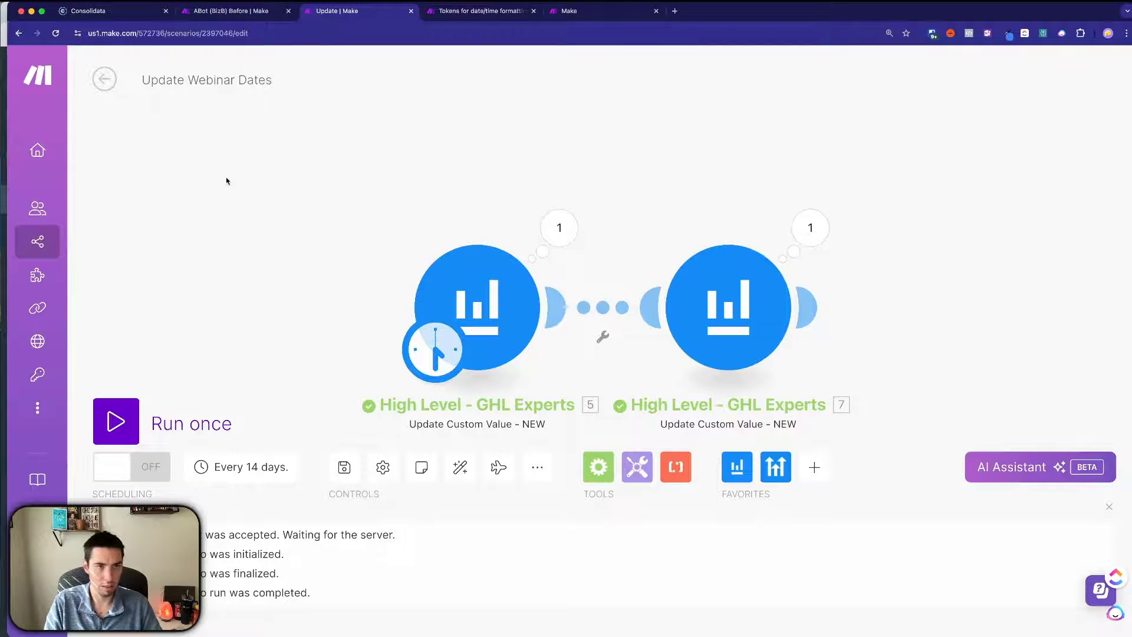
pyautogui.click(226, 181)
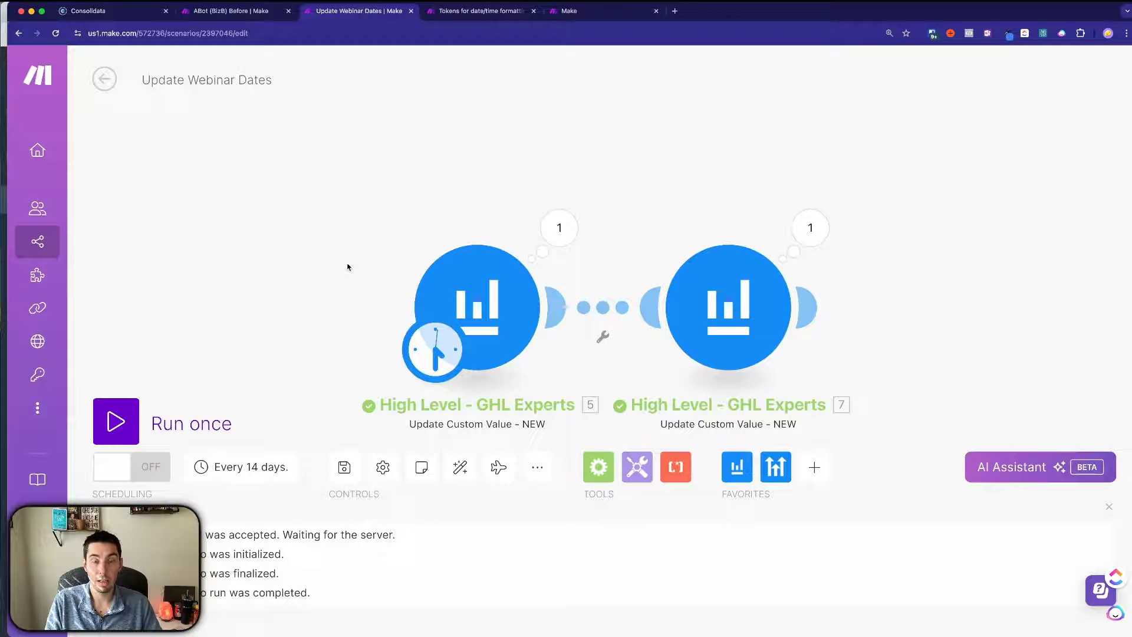
# Step: Turn on the scenario's scheduling and view the active scenarios on the Blue Collar King organization dashboard
pyautogui.click(152, 475)
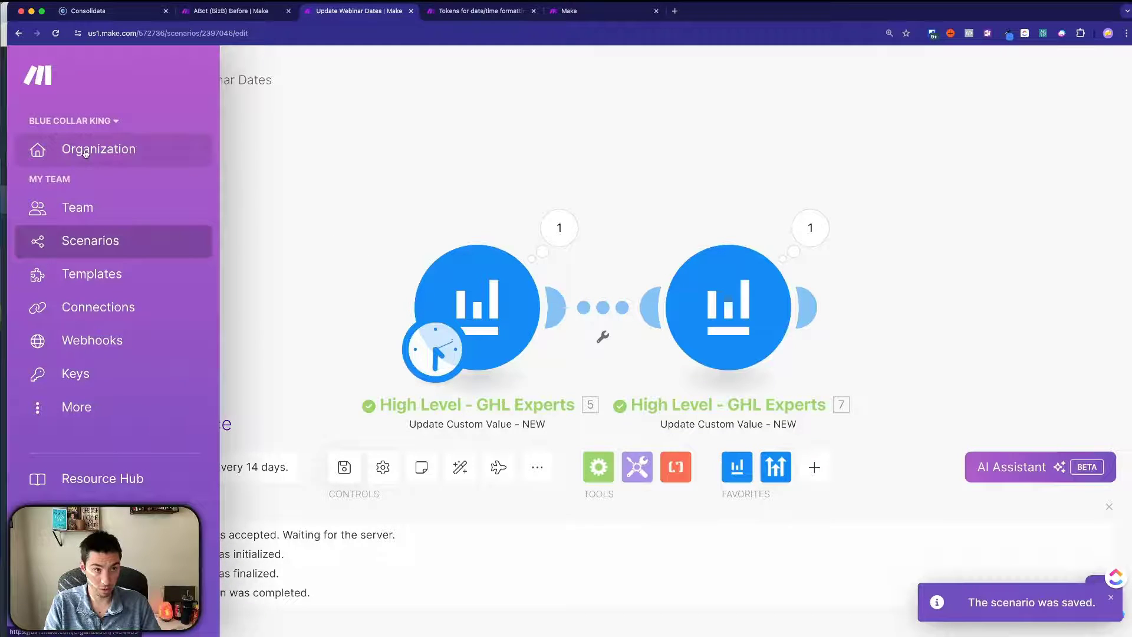
pyautogui.click(86, 152)
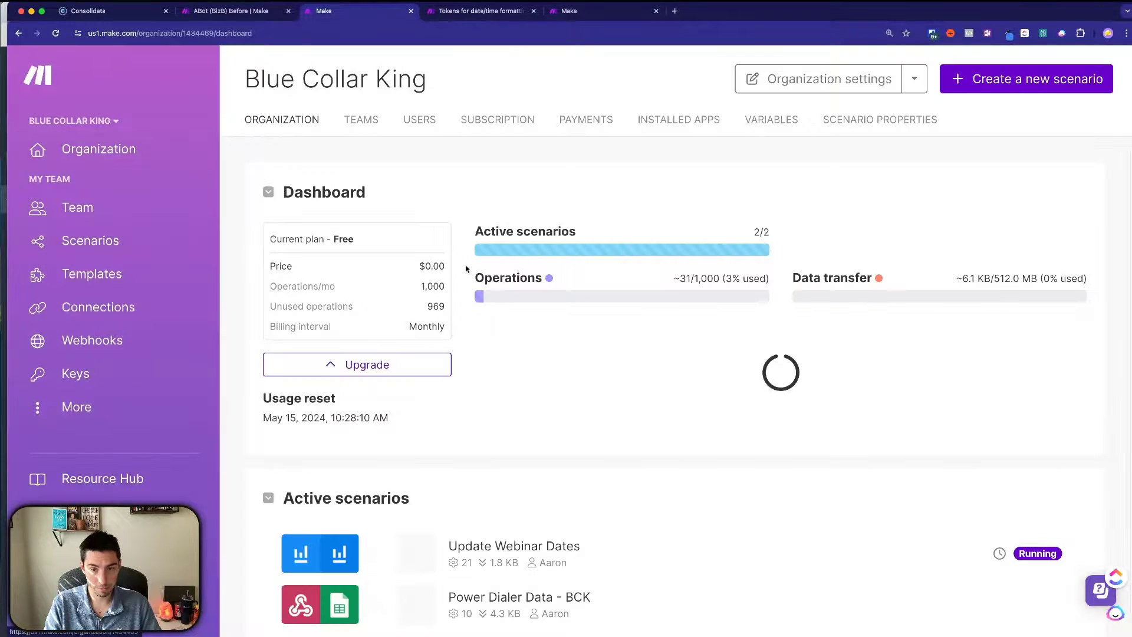
pyautogui.scroll(-1, 670, 503)
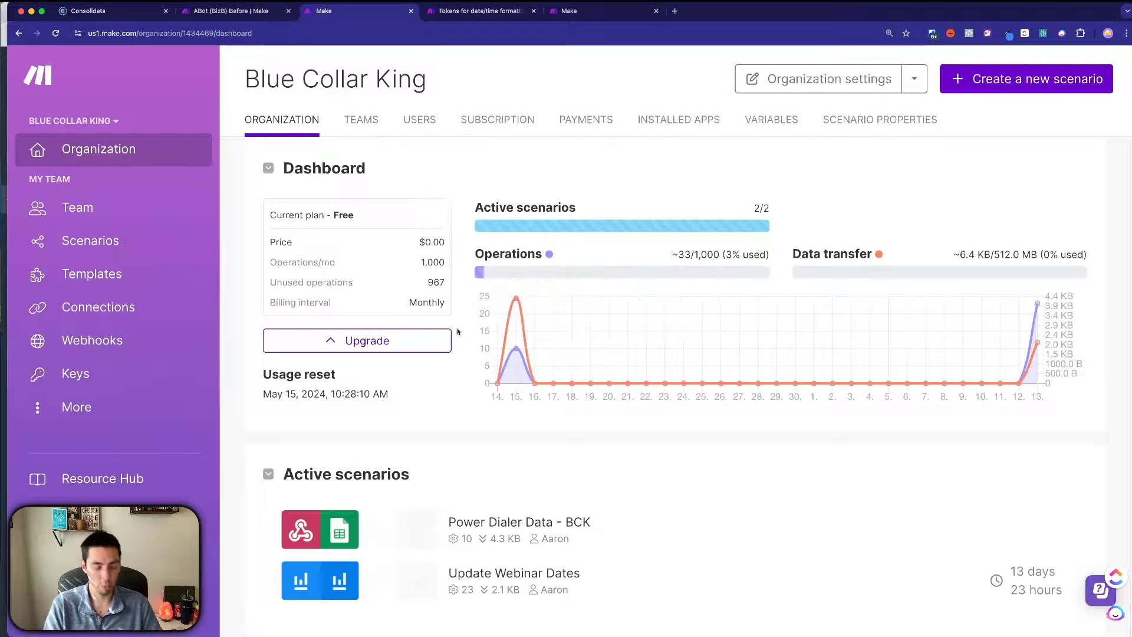
# Step: Switch to HighLevel and view the webinar page preview that displays the event date
pyautogui.press('super+grave')
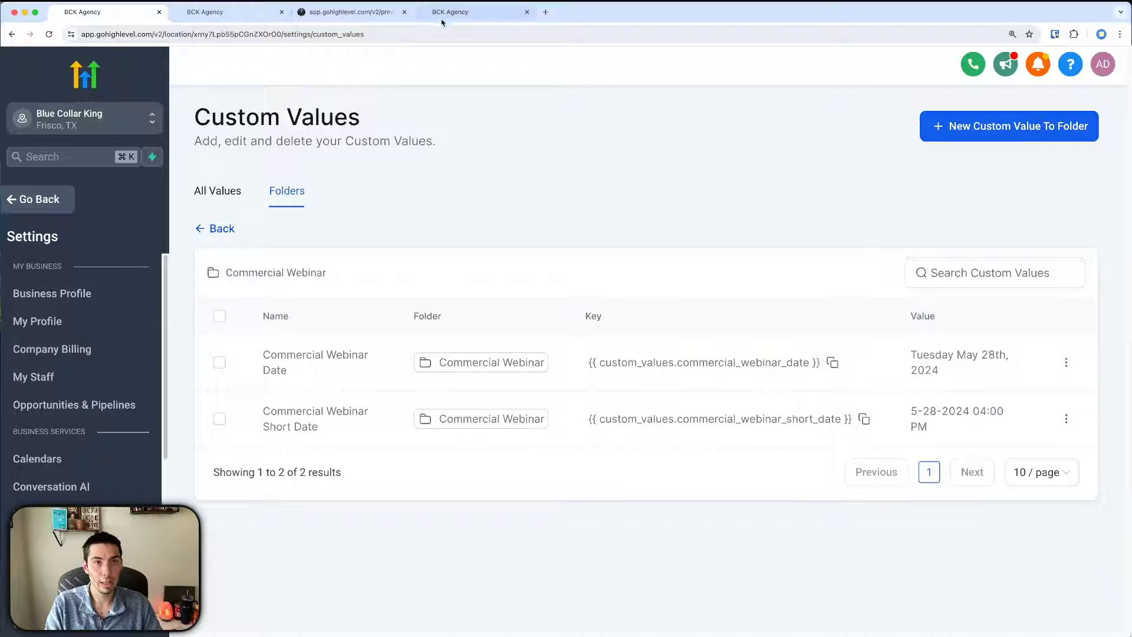
pyautogui.click(472, 16)
pyautogui.click(339, 18)
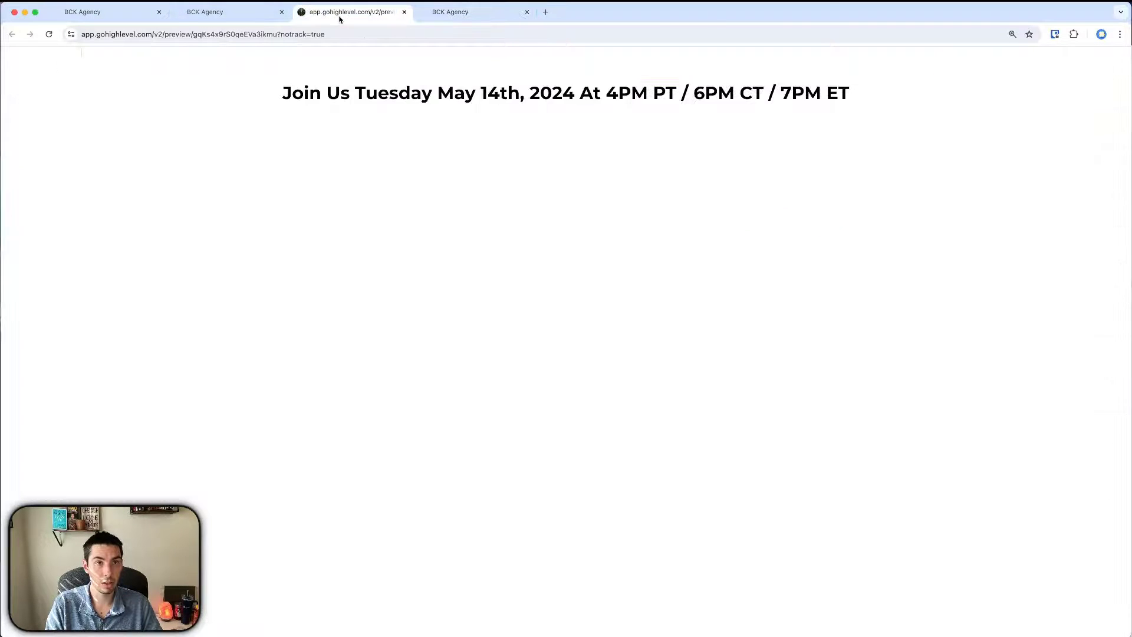